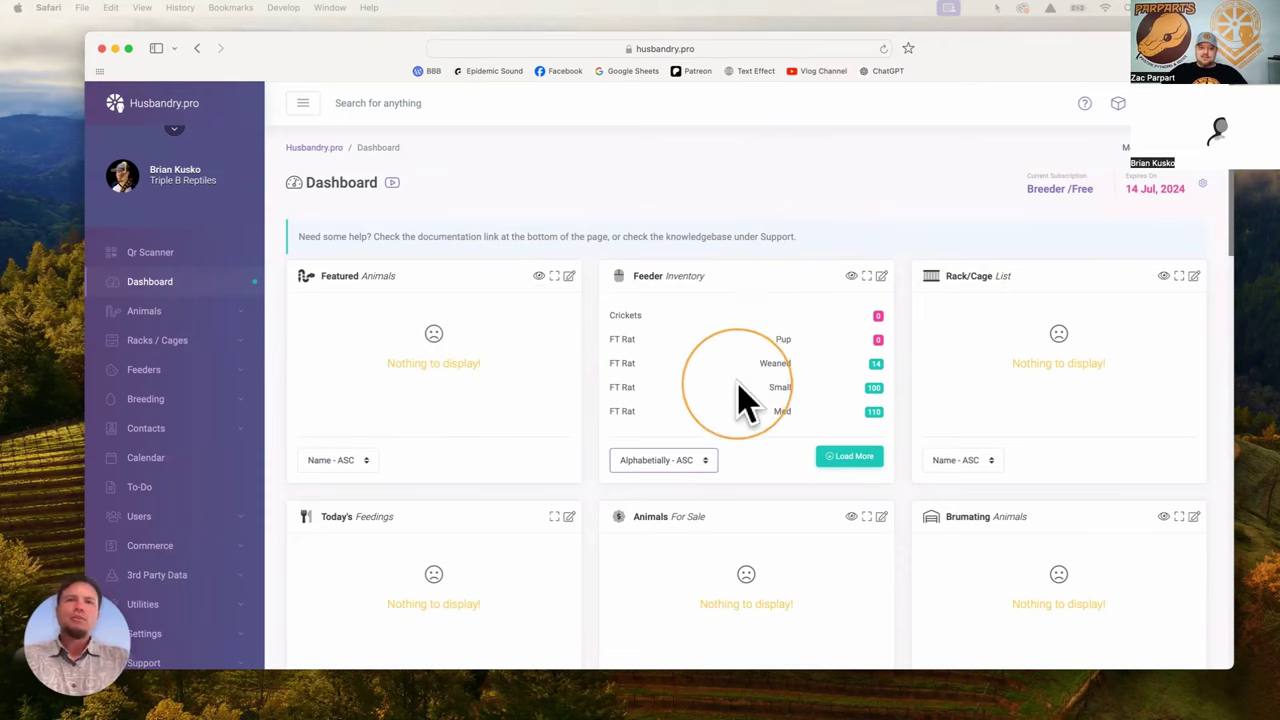
- Look over the dashboard panels, from featured animals and feeder inventory to feedings, animals for sale, brumation and incubation
scroll(740, 400, down, 1)
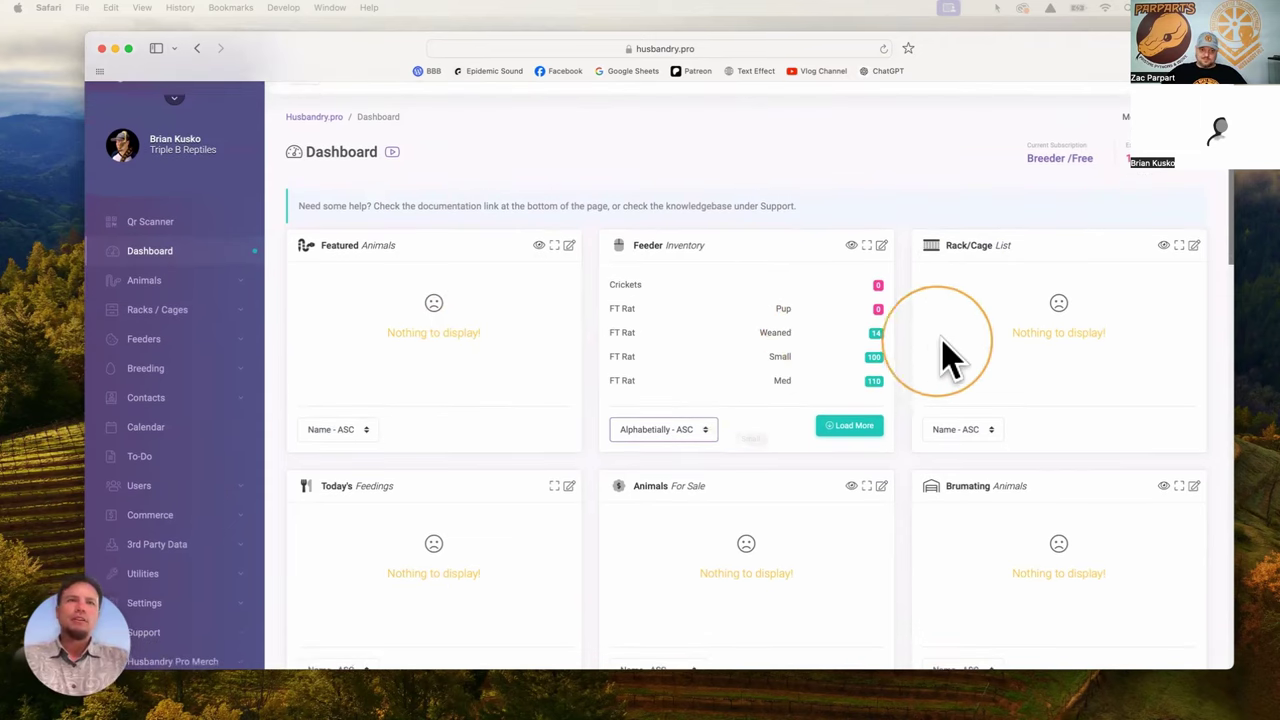
scroll(995, 343, down, 3)
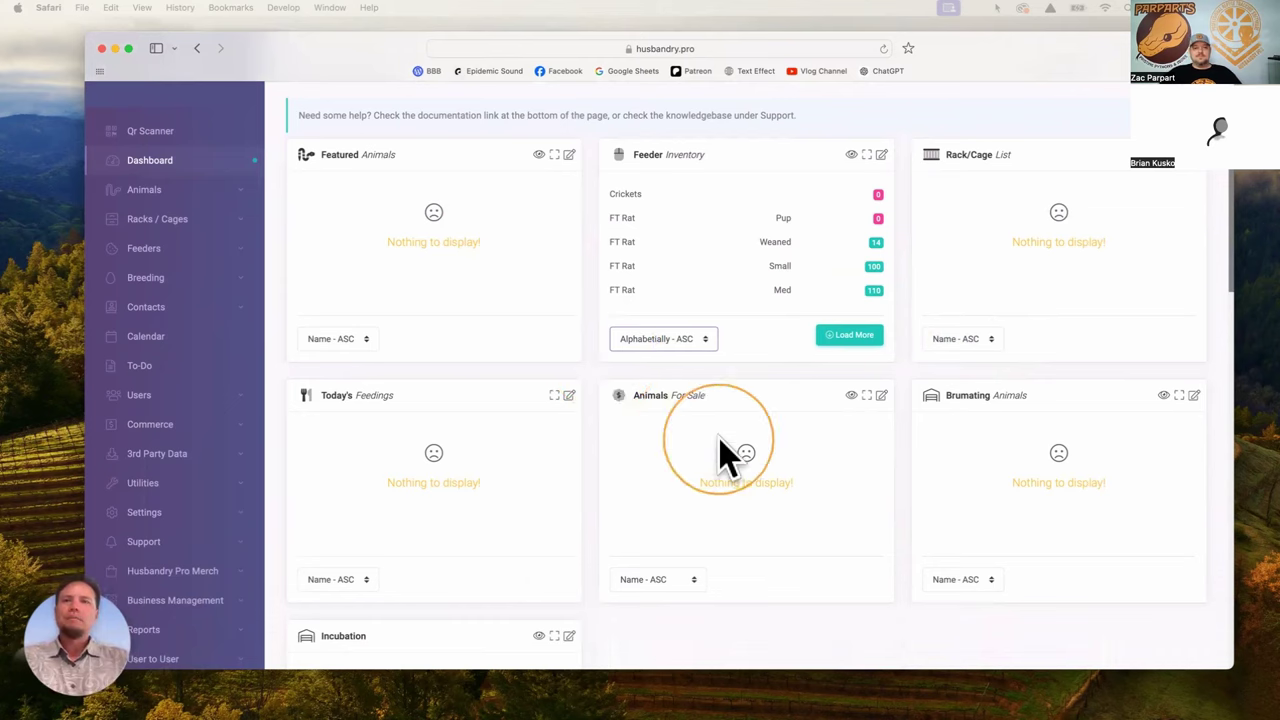
scroll(727, 455, down, 3)
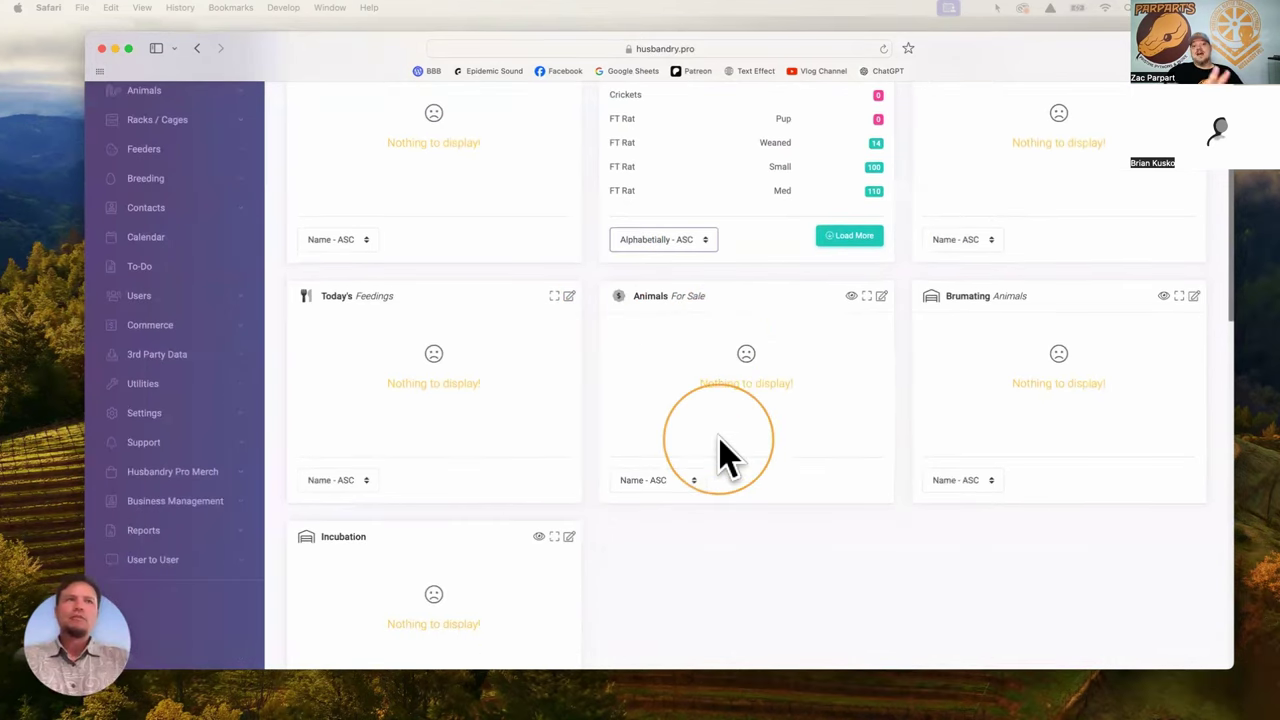
scroll(727, 455, up, 5)
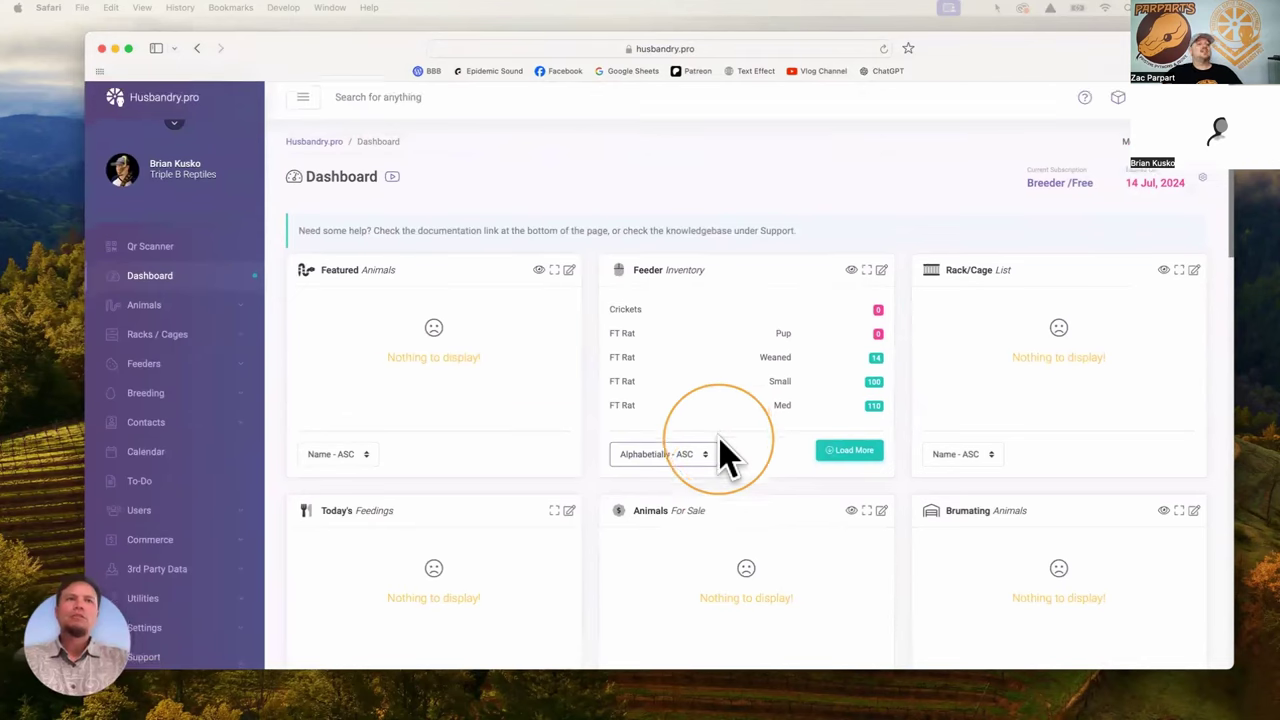
scroll(727, 455, down, 2)
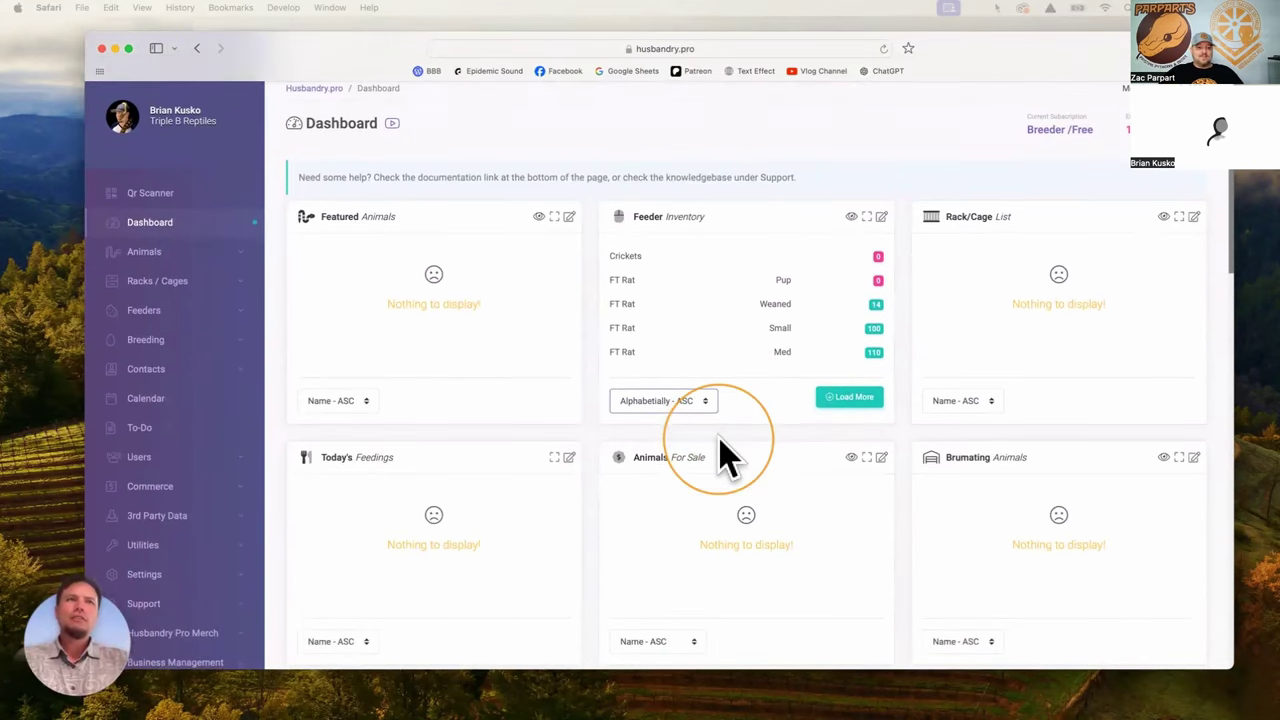
scroll(722, 447, down, 2)
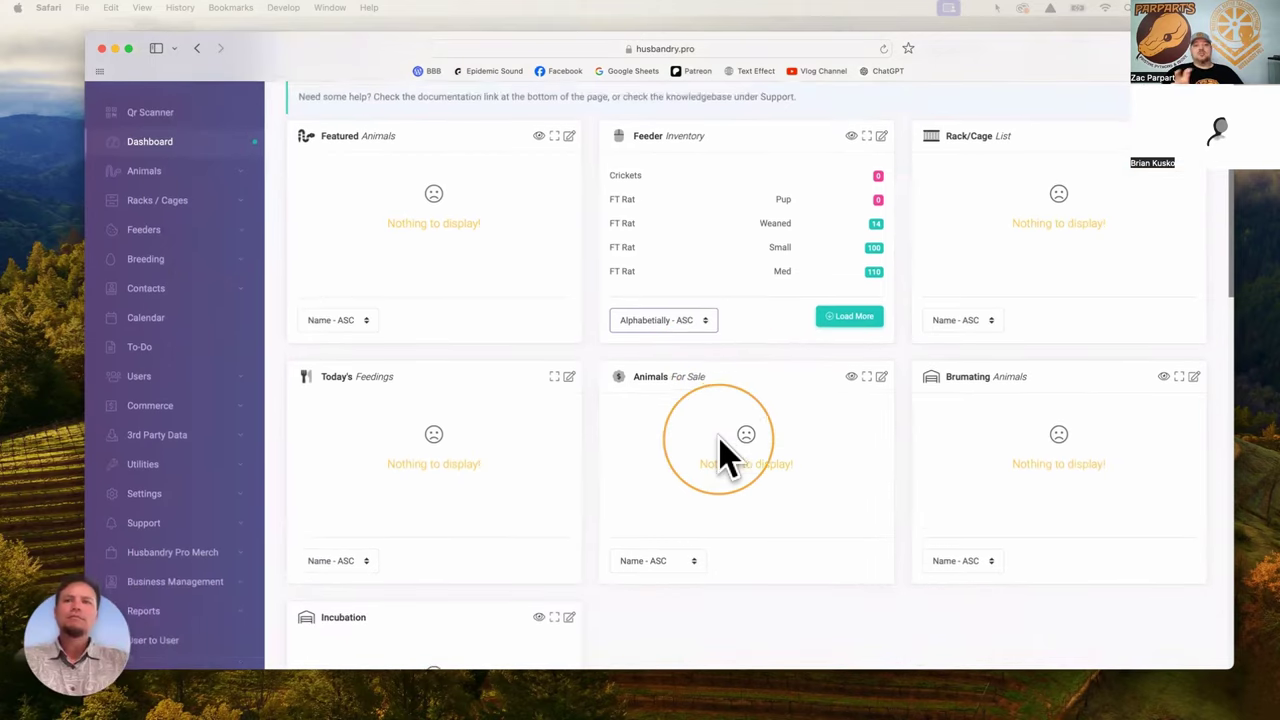
scroll(722, 447, up, 1)
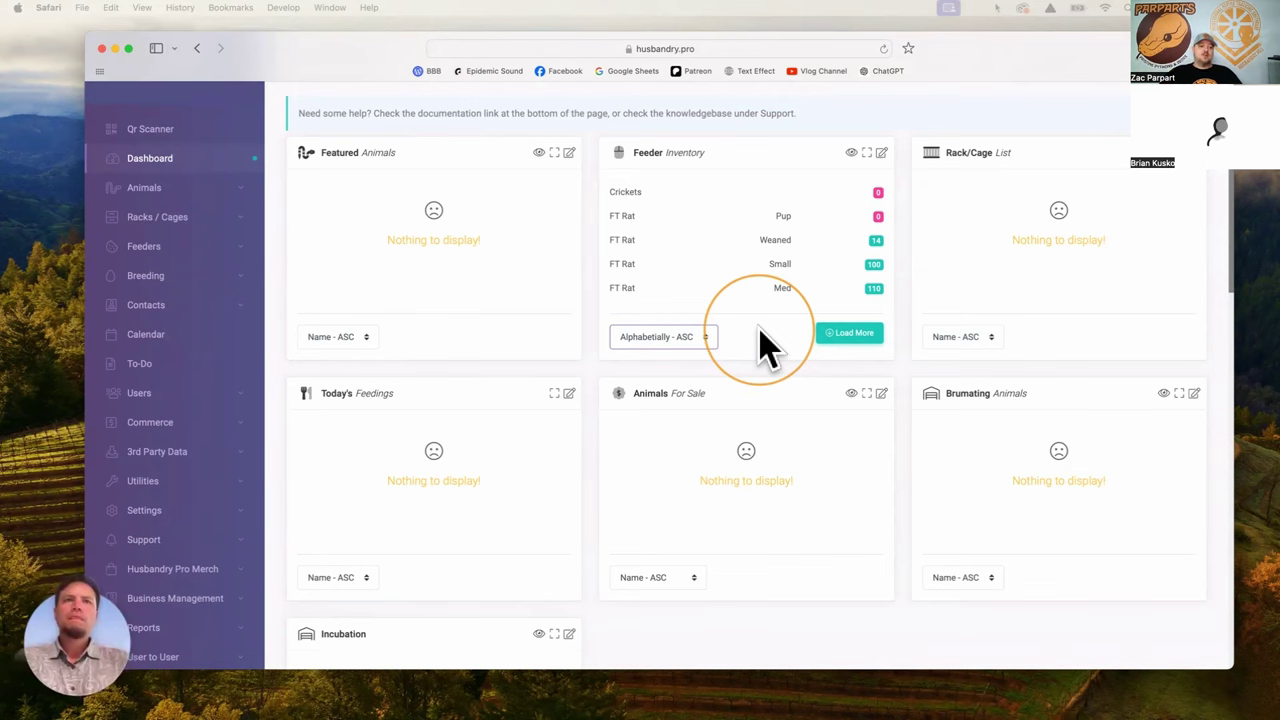
scroll(765, 345, up, 2)
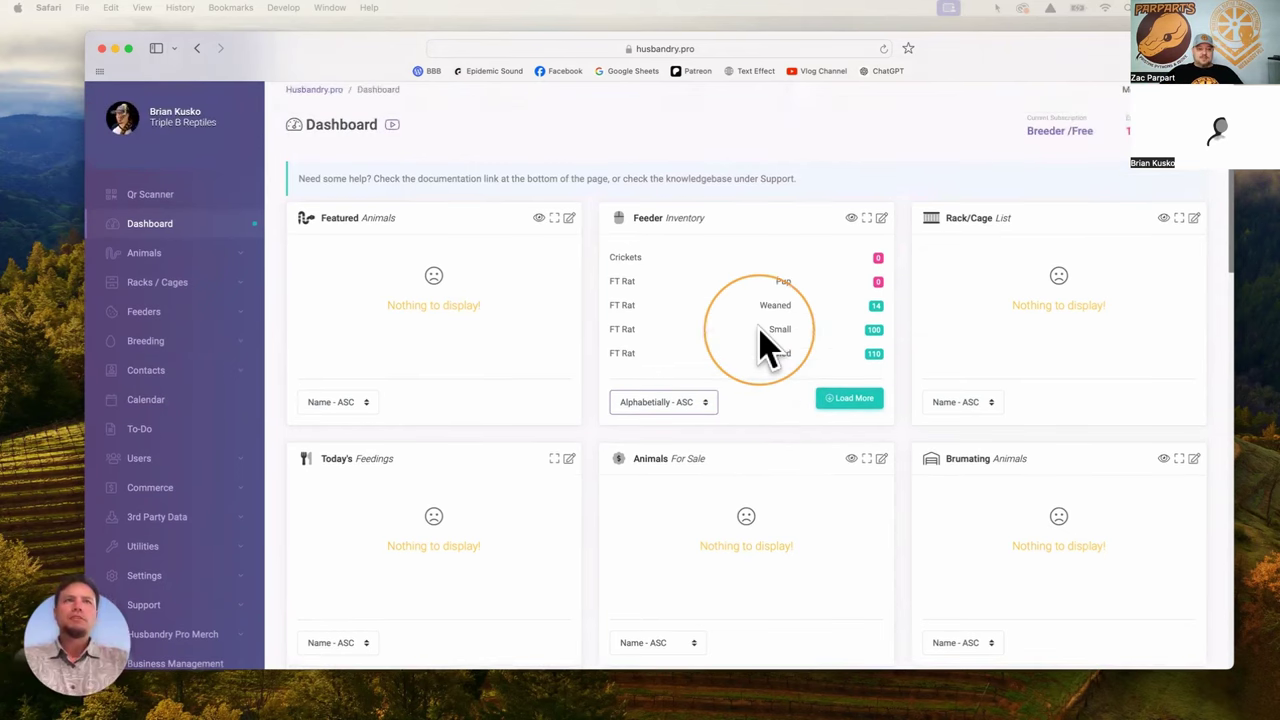
scroll(761, 335, up, 2)
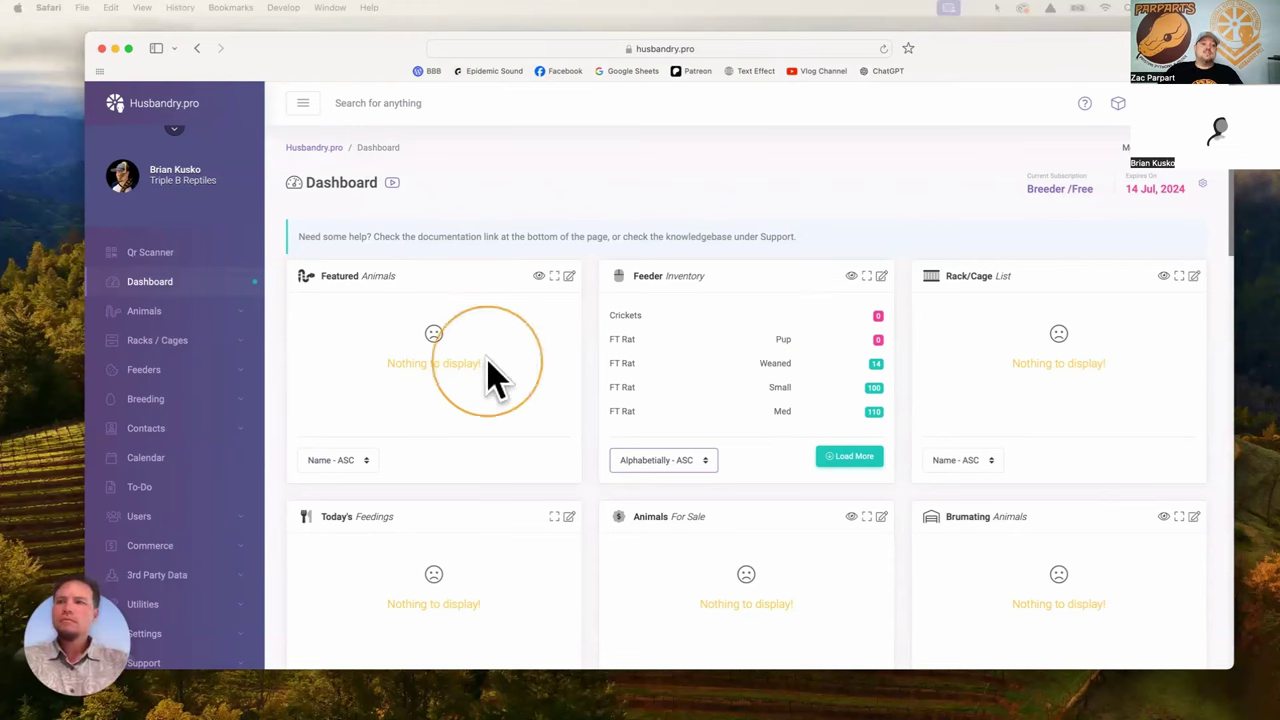
- Expand the Settings section of the navigation to list all of its settings pages
scroll(175, 502, down, 2)
click(148, 558)
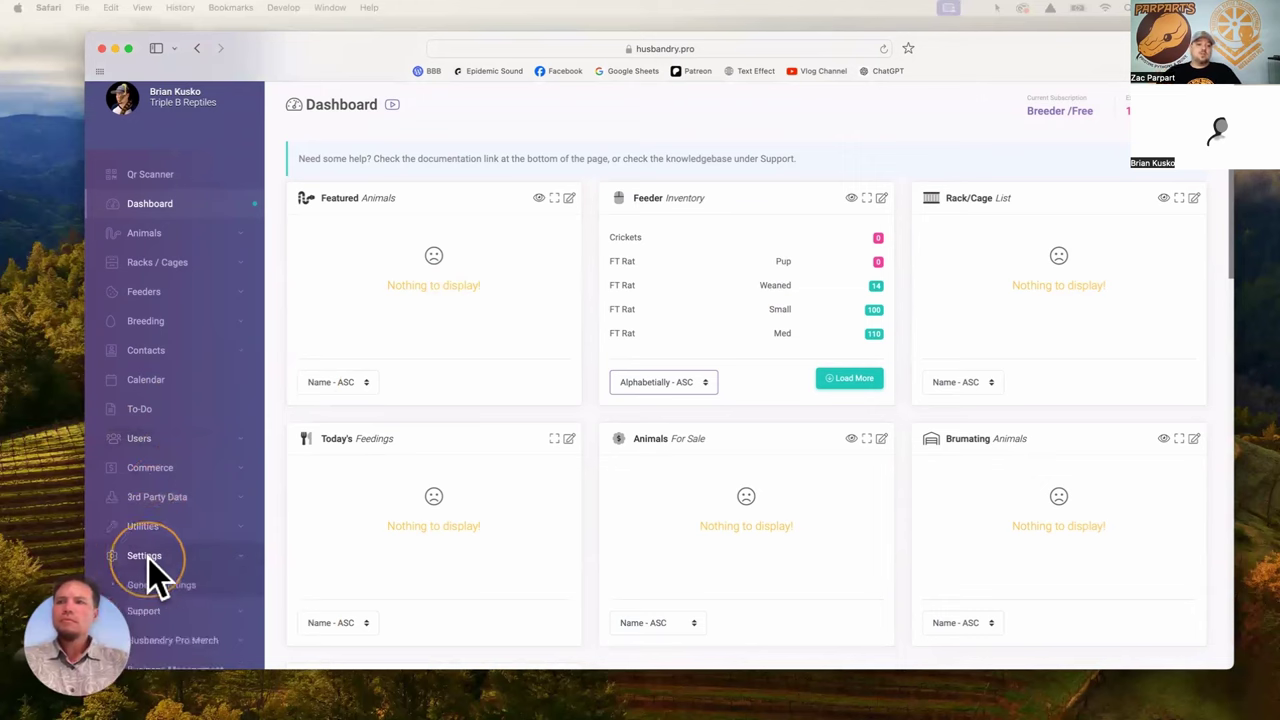
scroll(185, 568, down, 2)
scroll(186, 566, down, 2)
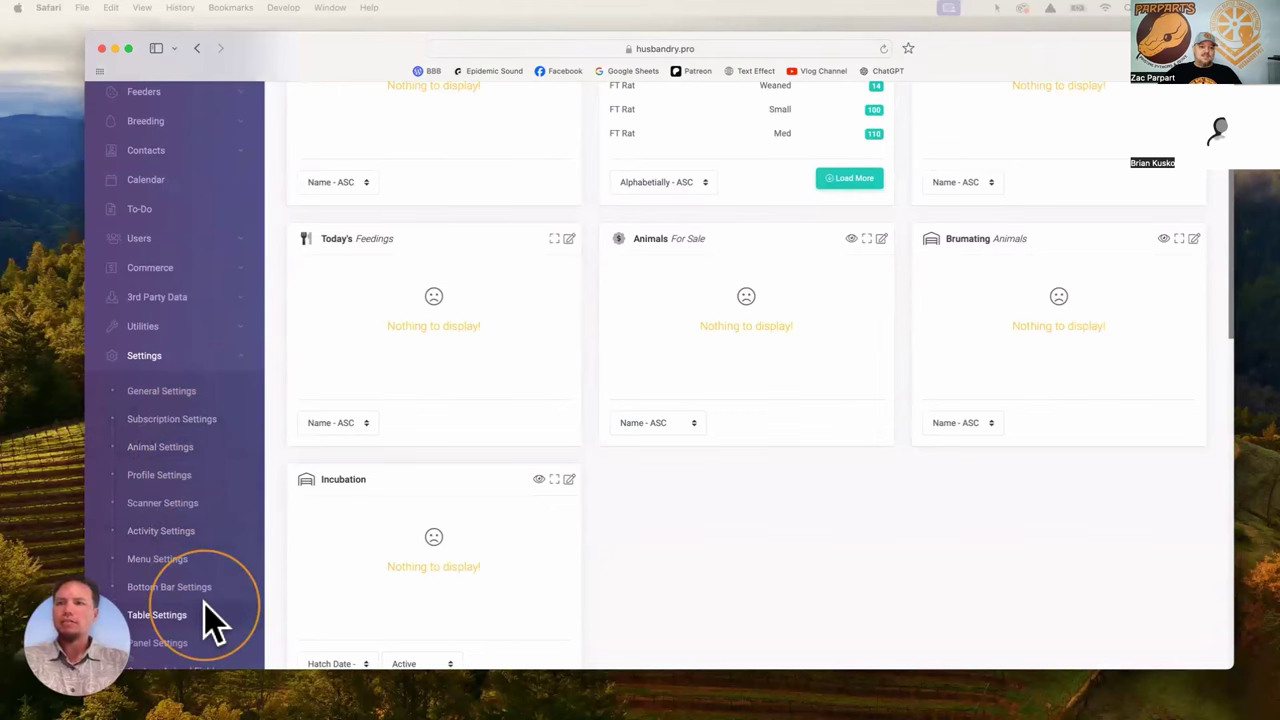
scroll(204, 603, down, 2)
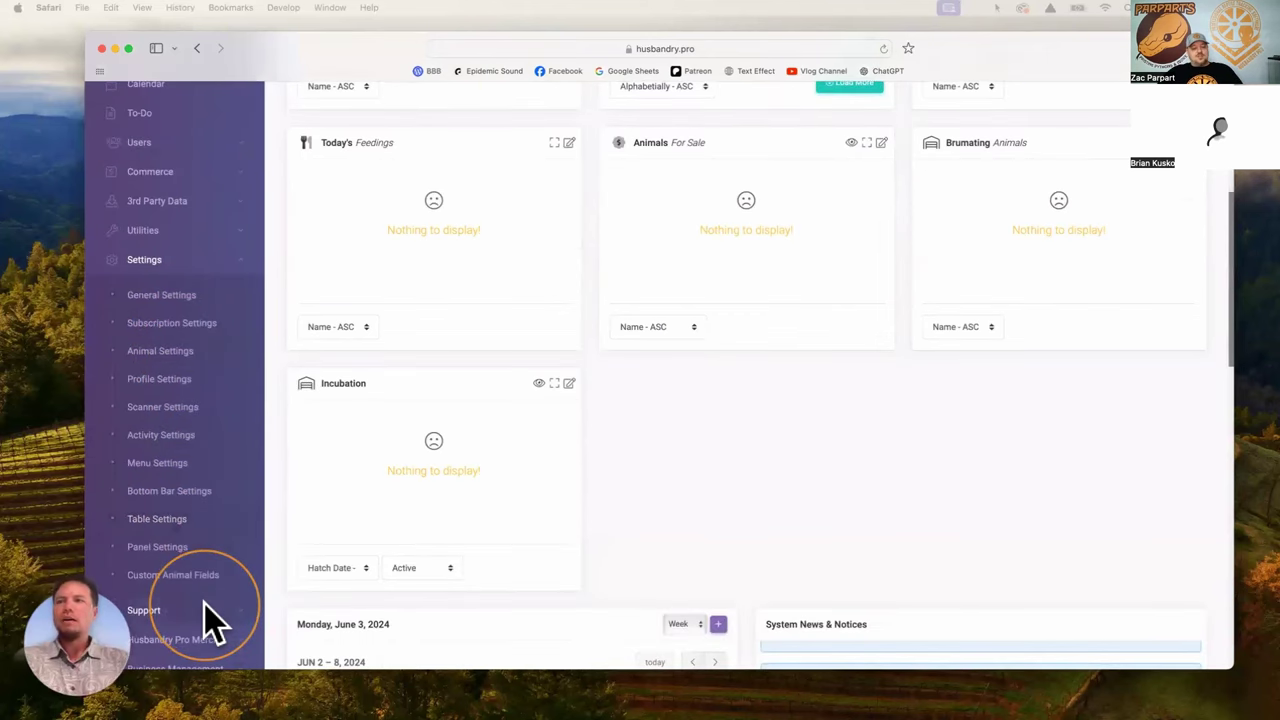
- Review the navigation sections and the settings pages listed under Settings, from General Settings to Custom Animal Fields
scroll(204, 603, up, 8)
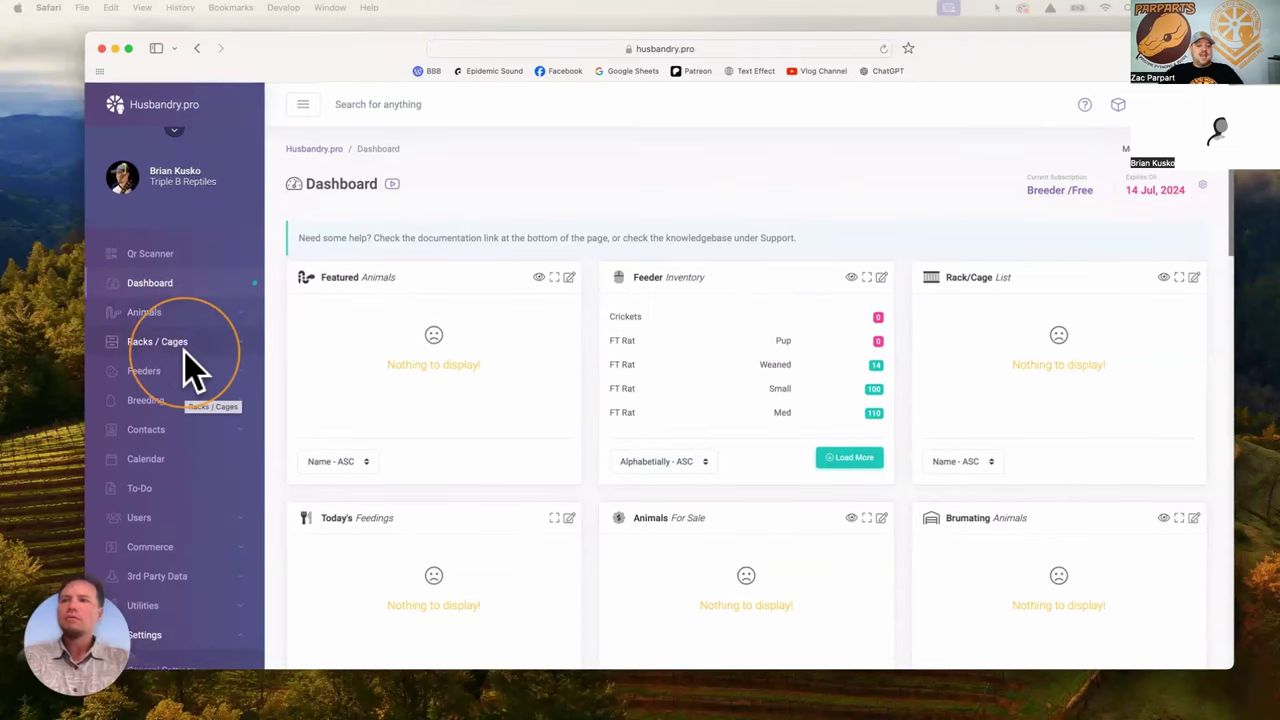
scroll(184, 351, down, 4)
scroll(184, 351, down, 7)
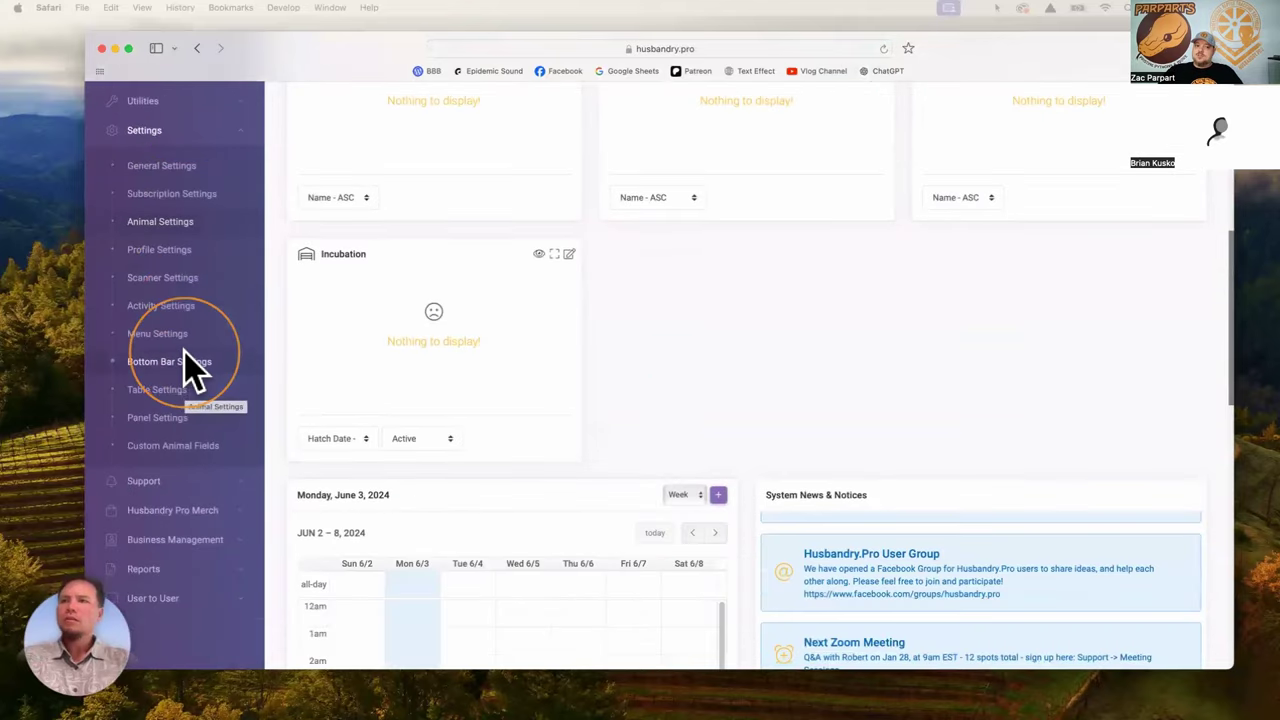
scroll(184, 351, down, 1)
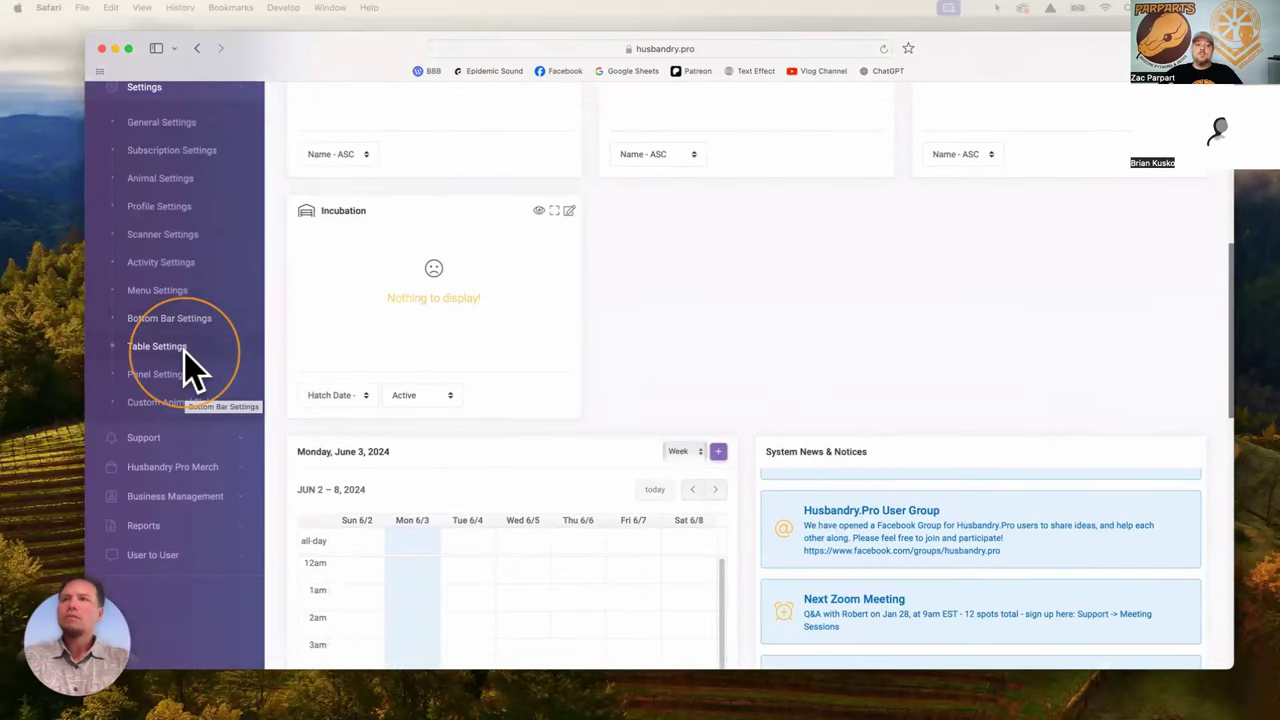
scroll(184, 351, up, 2)
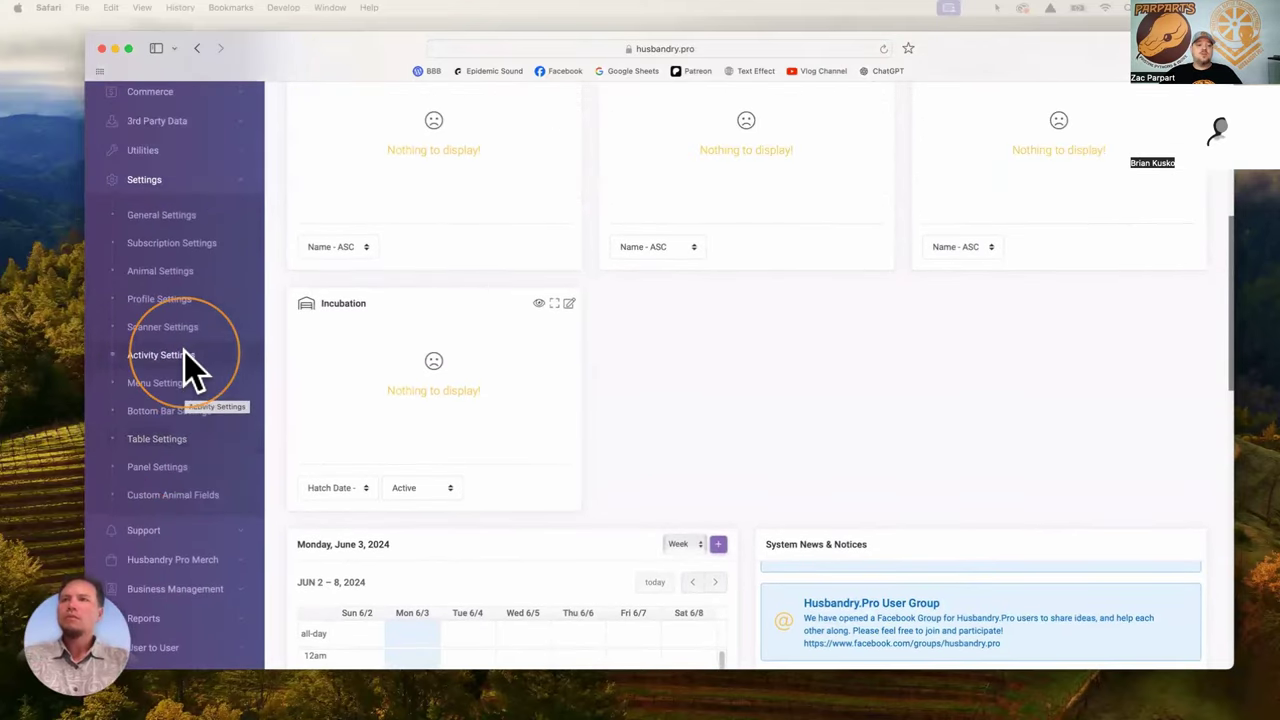
scroll(184, 351, up, 1)
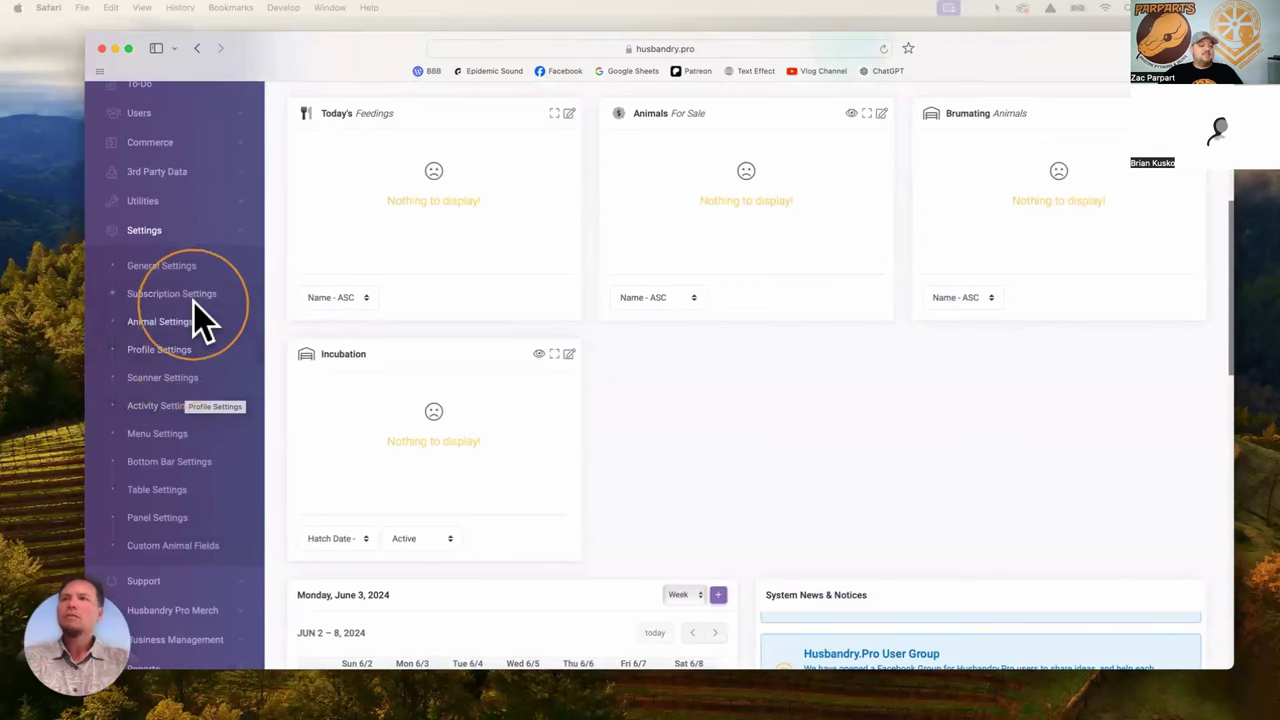
scroll(193, 300, up, 1)
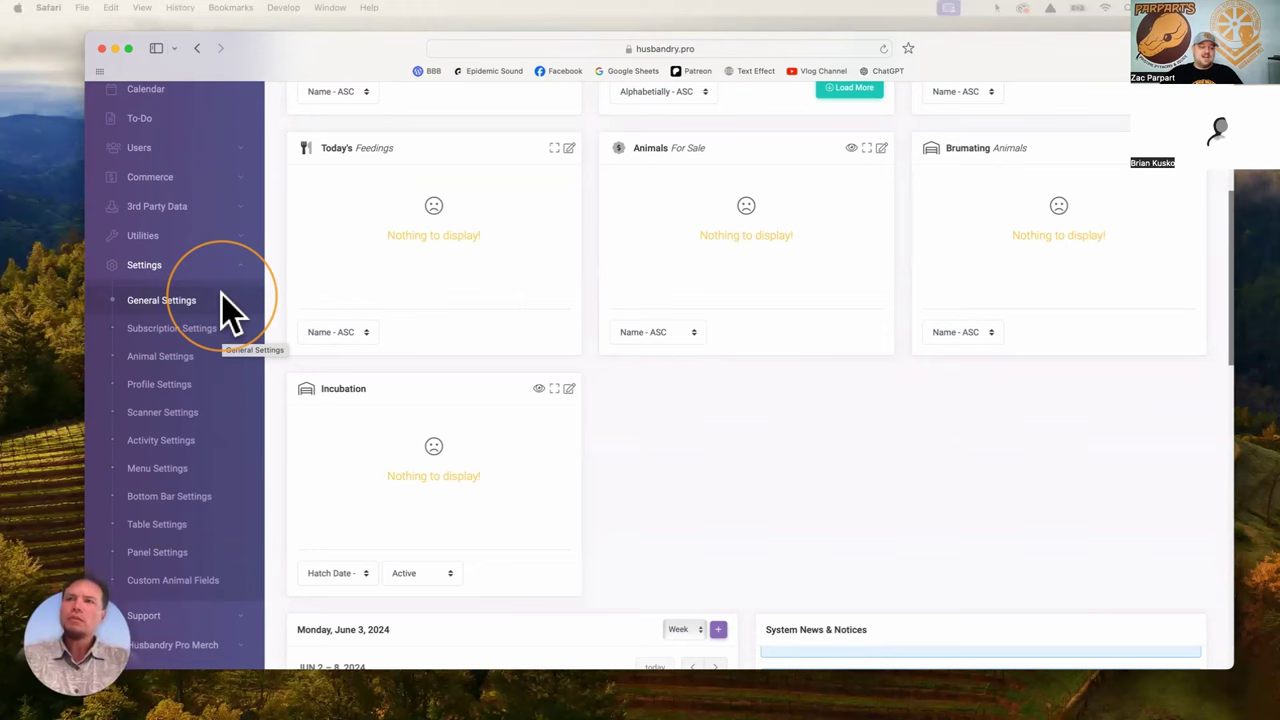
click(218, 331)
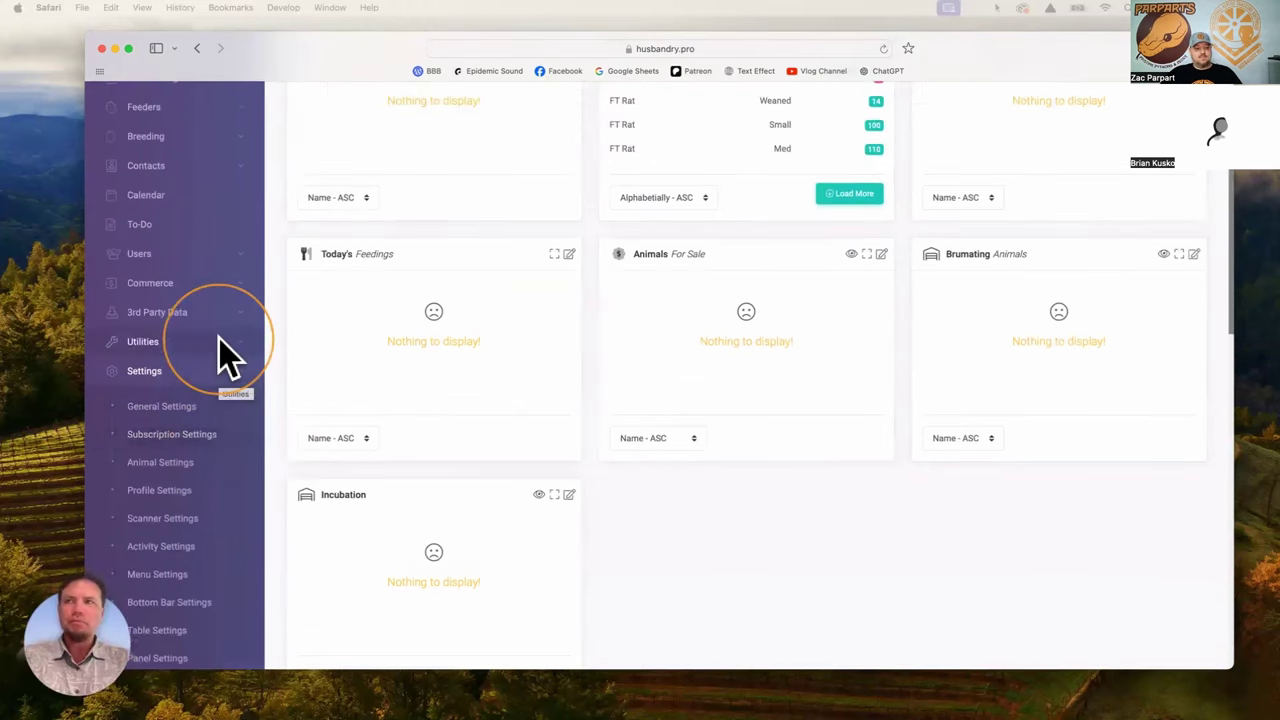
scroll(228, 355, up, 2)
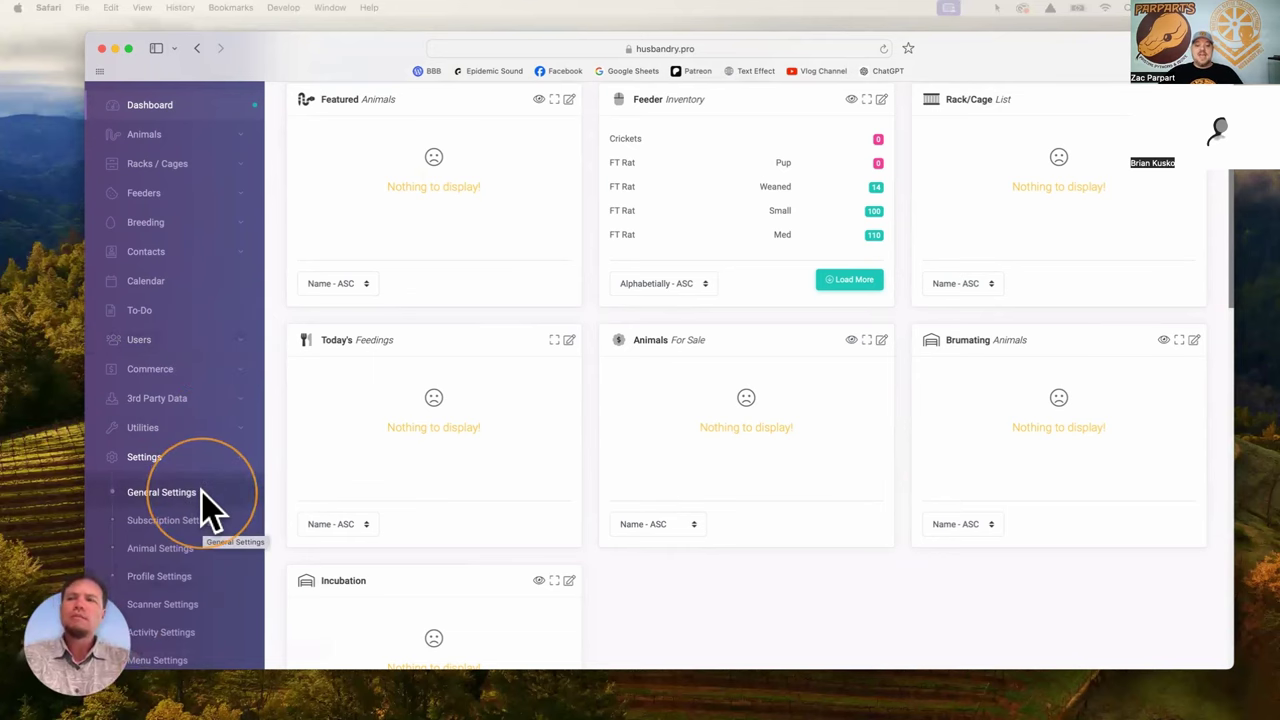
scroll(201, 490, down, 2)
scroll(201, 490, down, 1)
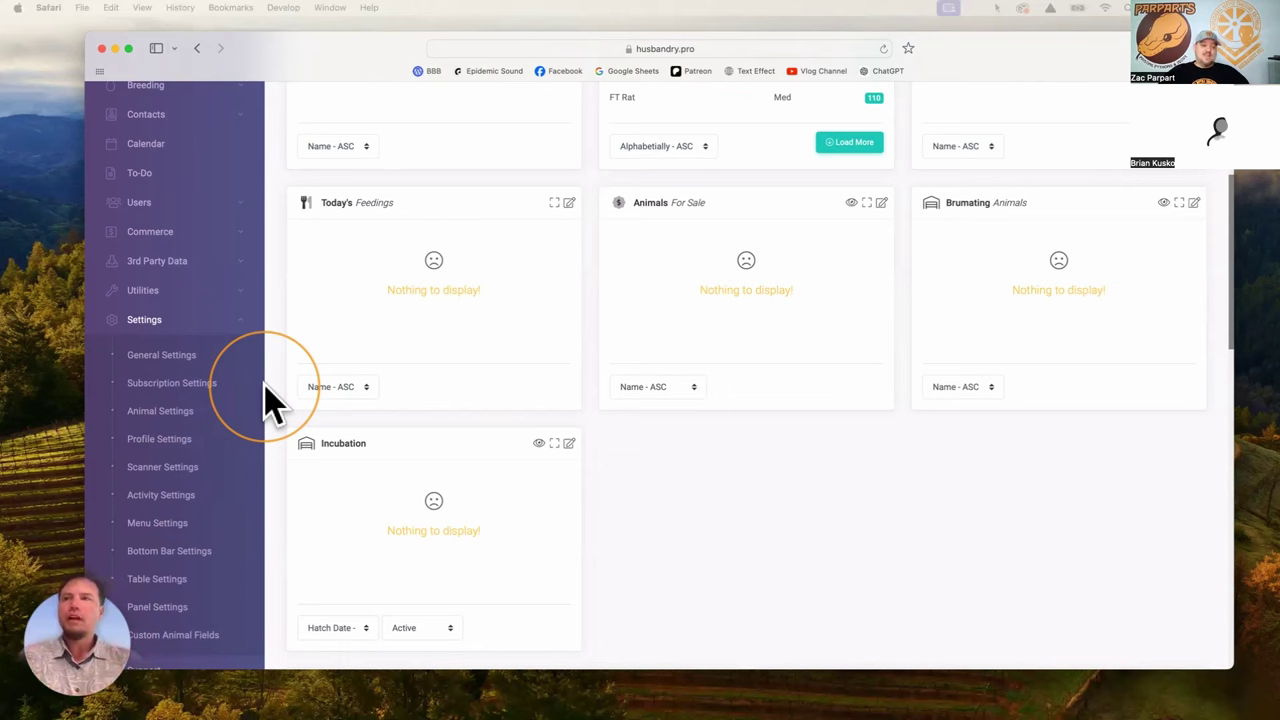
- Open the General Settings page and set the temperature unit to Fahrenheit
click(188, 352)
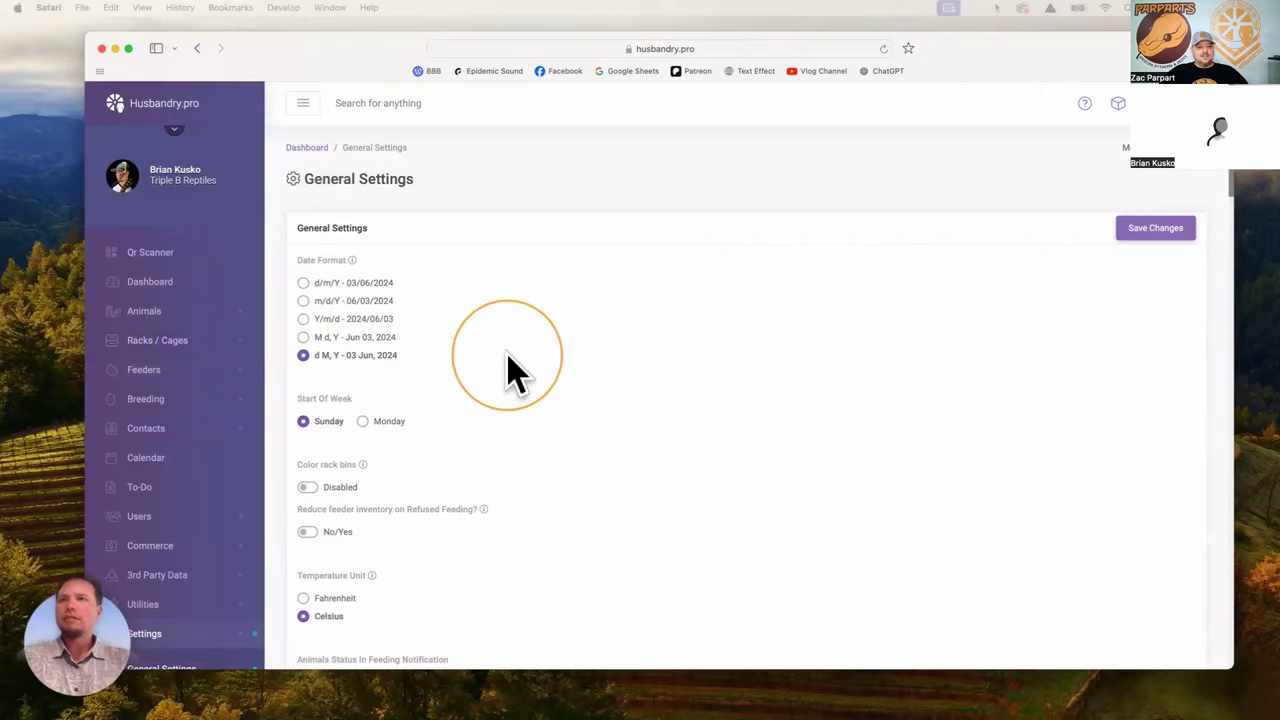
scroll(507, 360, down, 1)
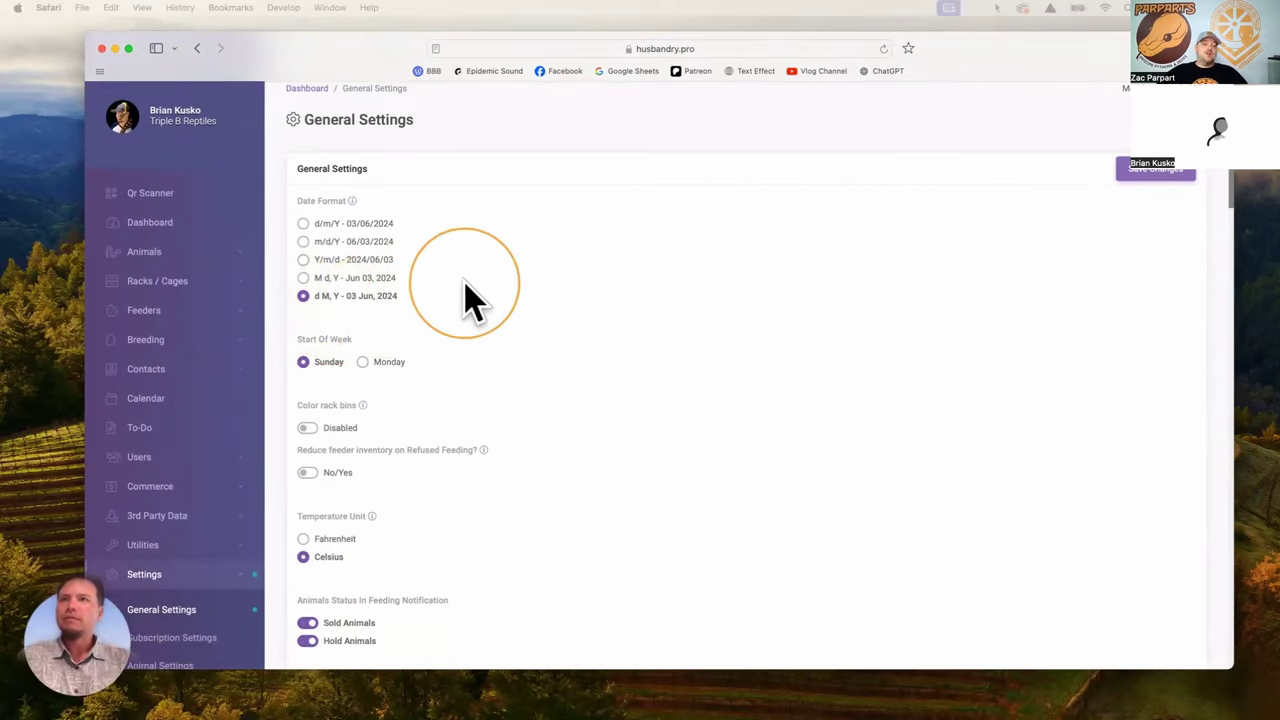
scroll(470, 300, down, 1)
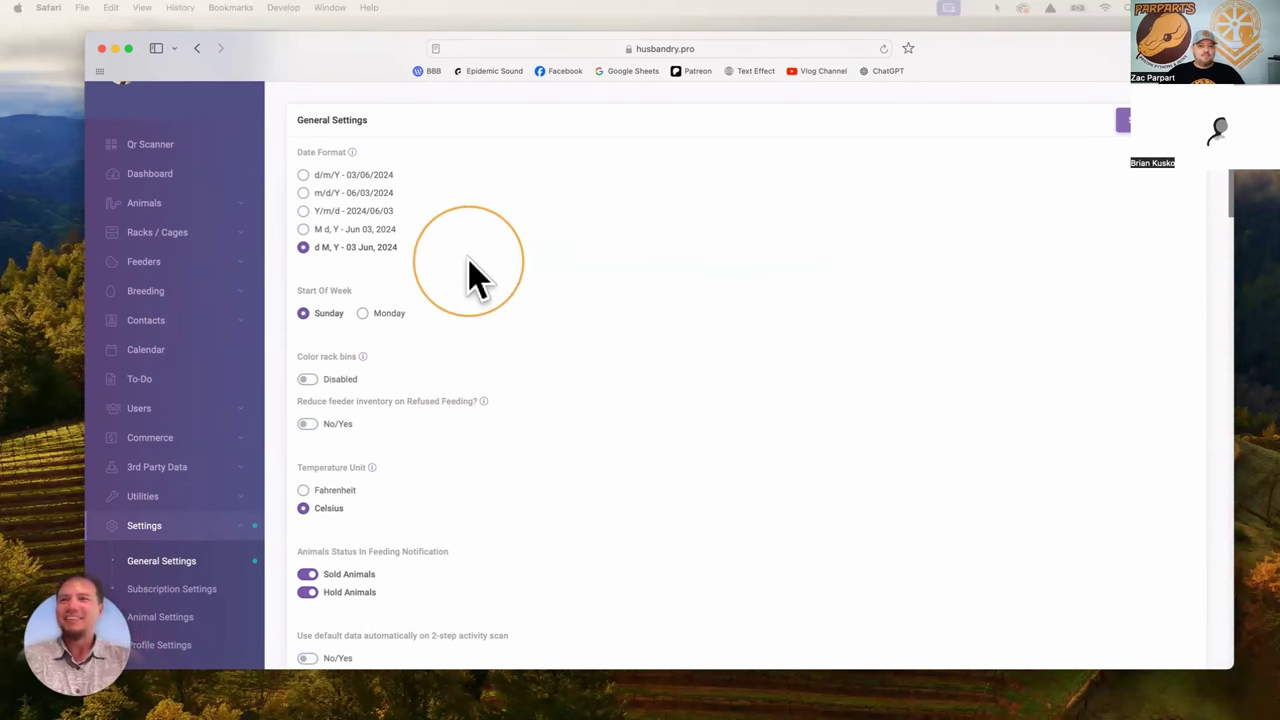
scroll(475, 278, down, 2)
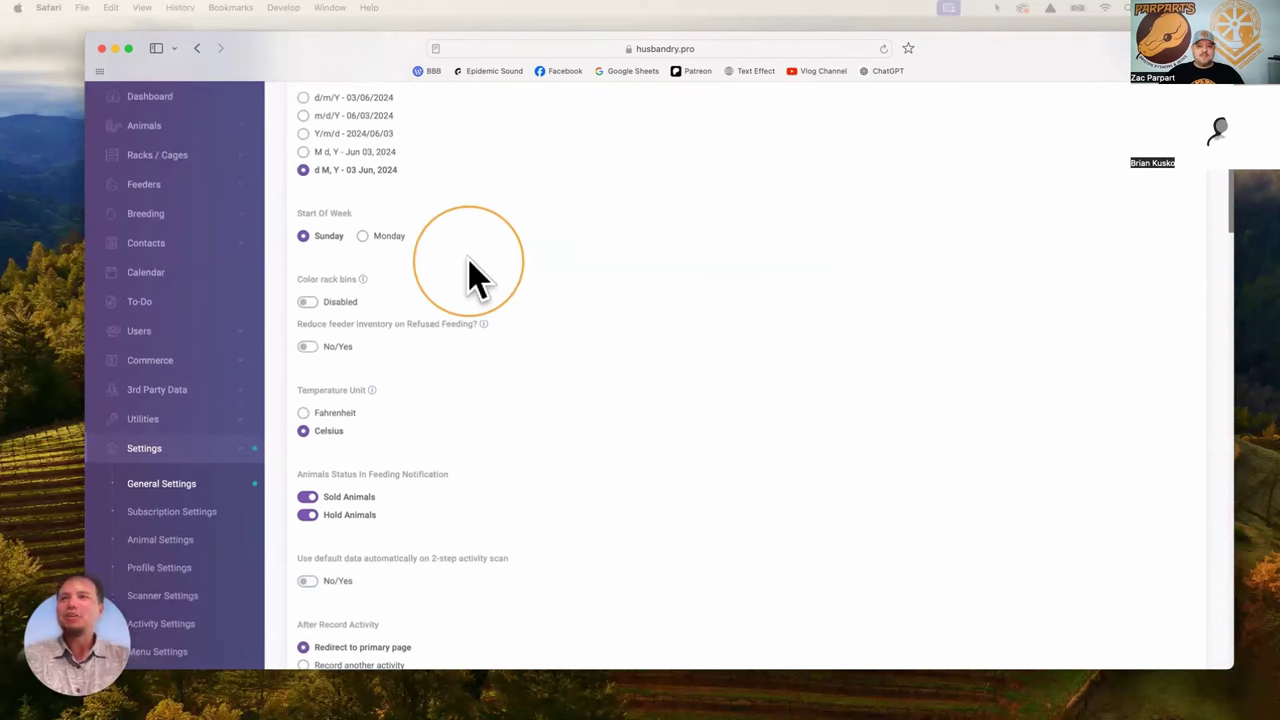
click(303, 412)
- Turn on the Low Feeder Notification option in General Settings
scroll(480, 410, down, 2)
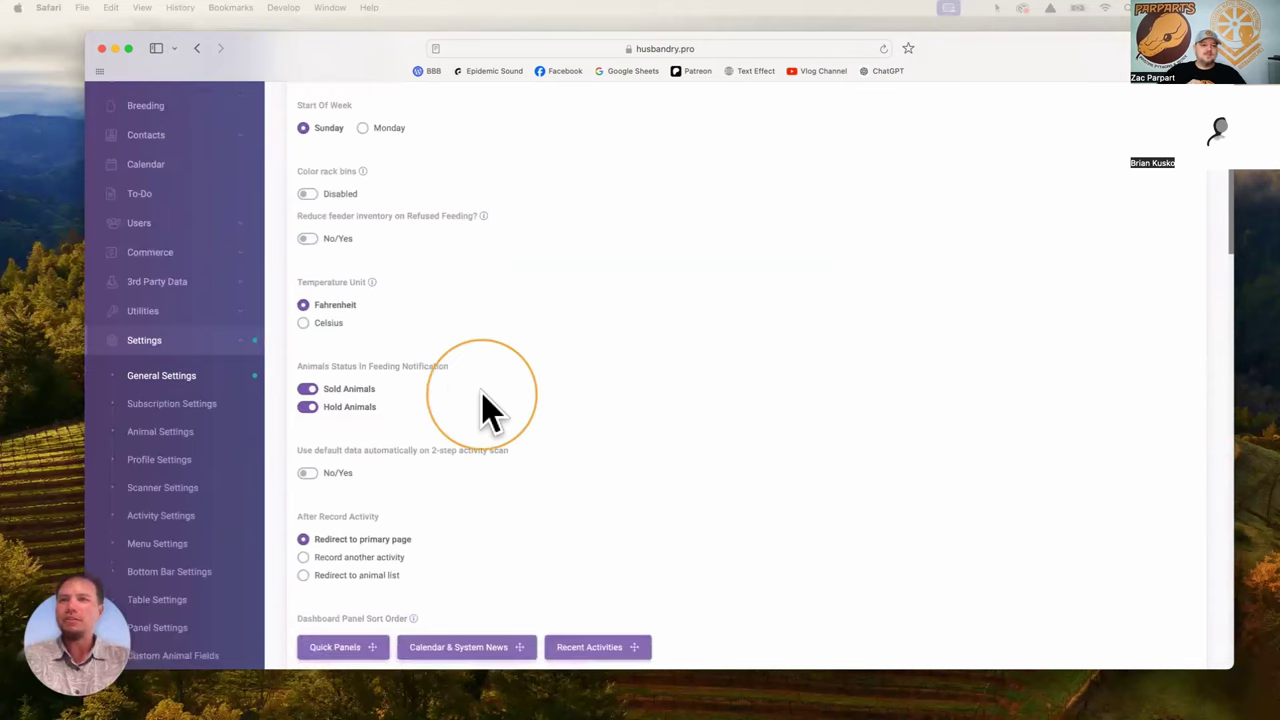
scroll(487, 410, down, 2)
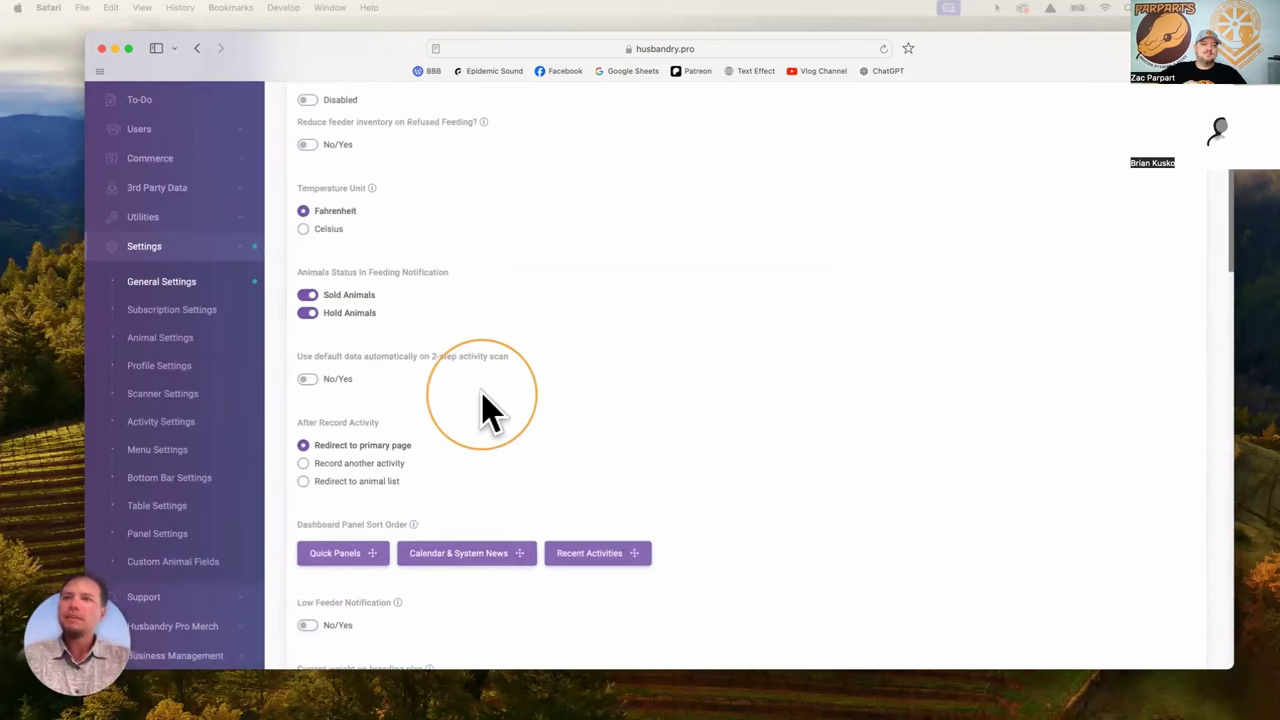
scroll(482, 410, down, 2)
scroll(500, 347, up, 1)
scroll(500, 347, down, 1)
scroll(500, 347, down, 2)
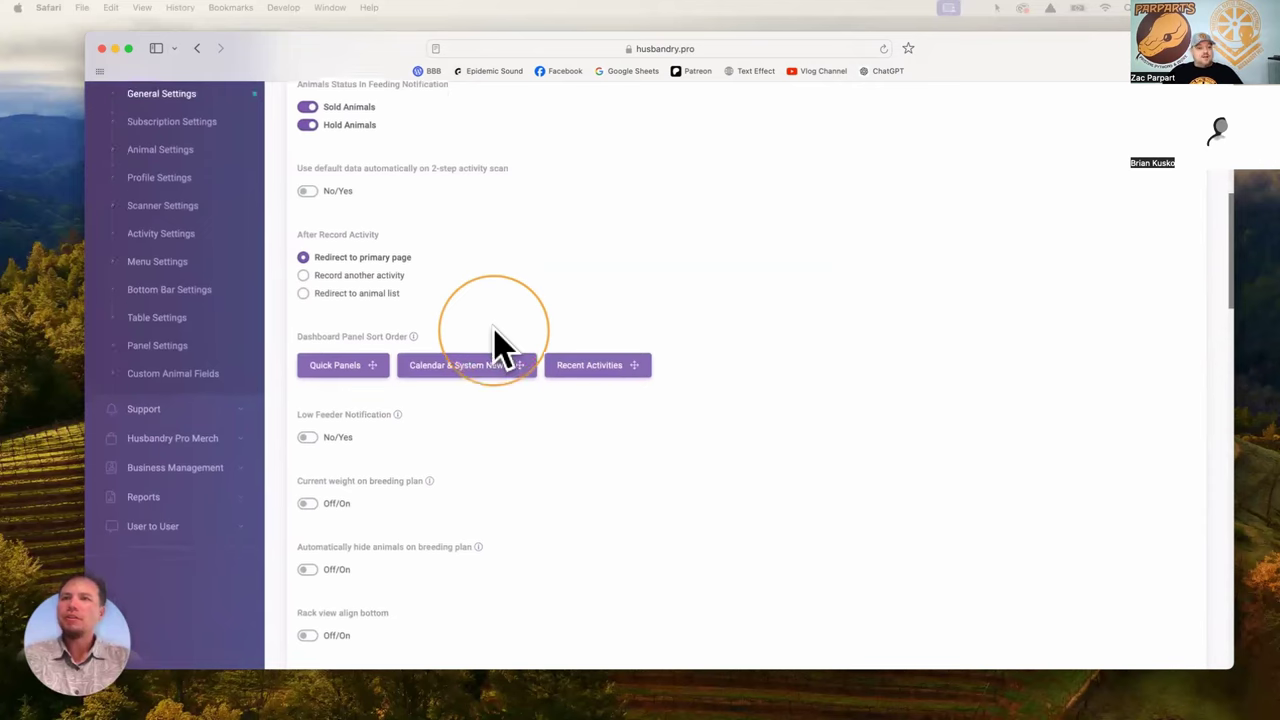
scroll(500, 347, down, 1)
scroll(500, 347, down, 1)
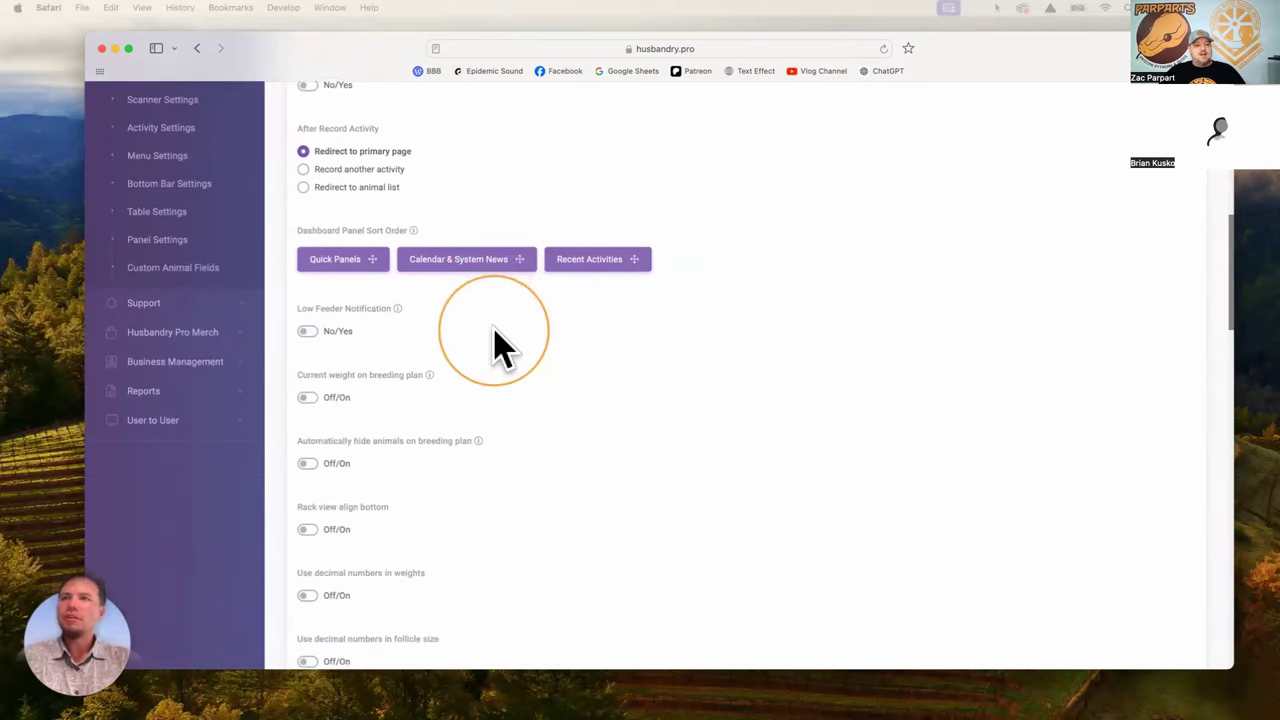
scroll(500, 347, down, 1)
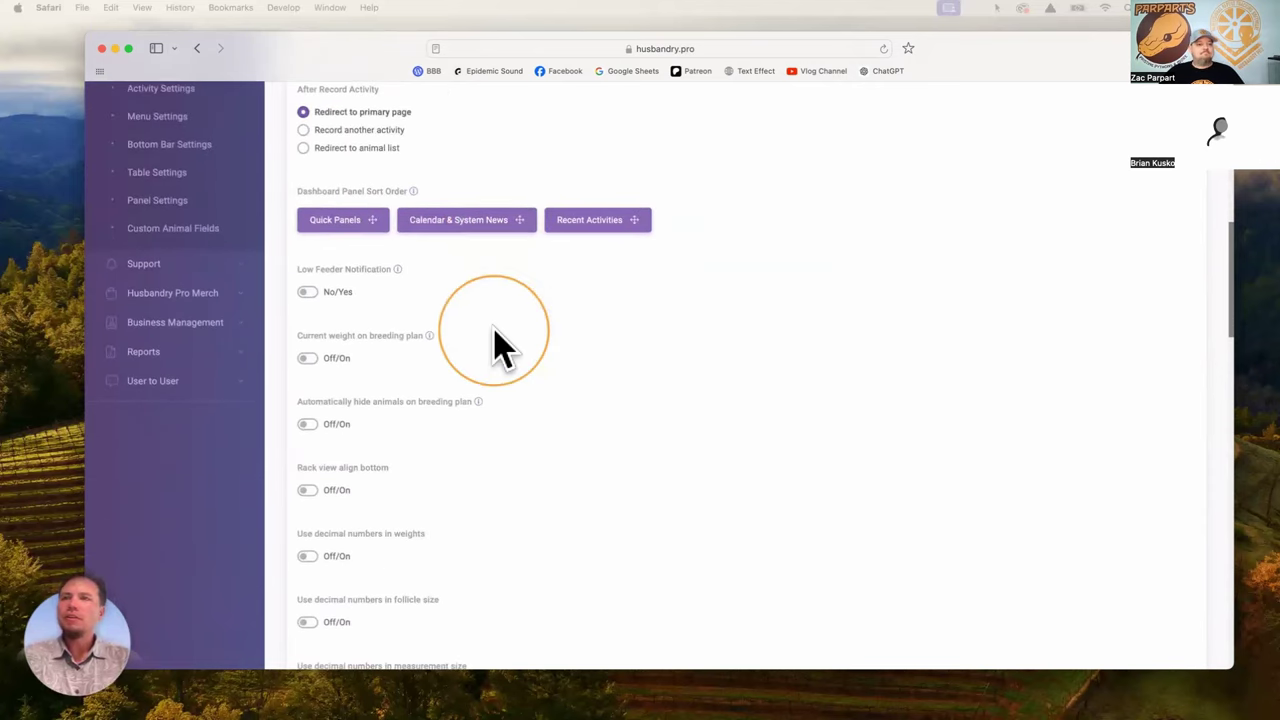
click(307, 292)
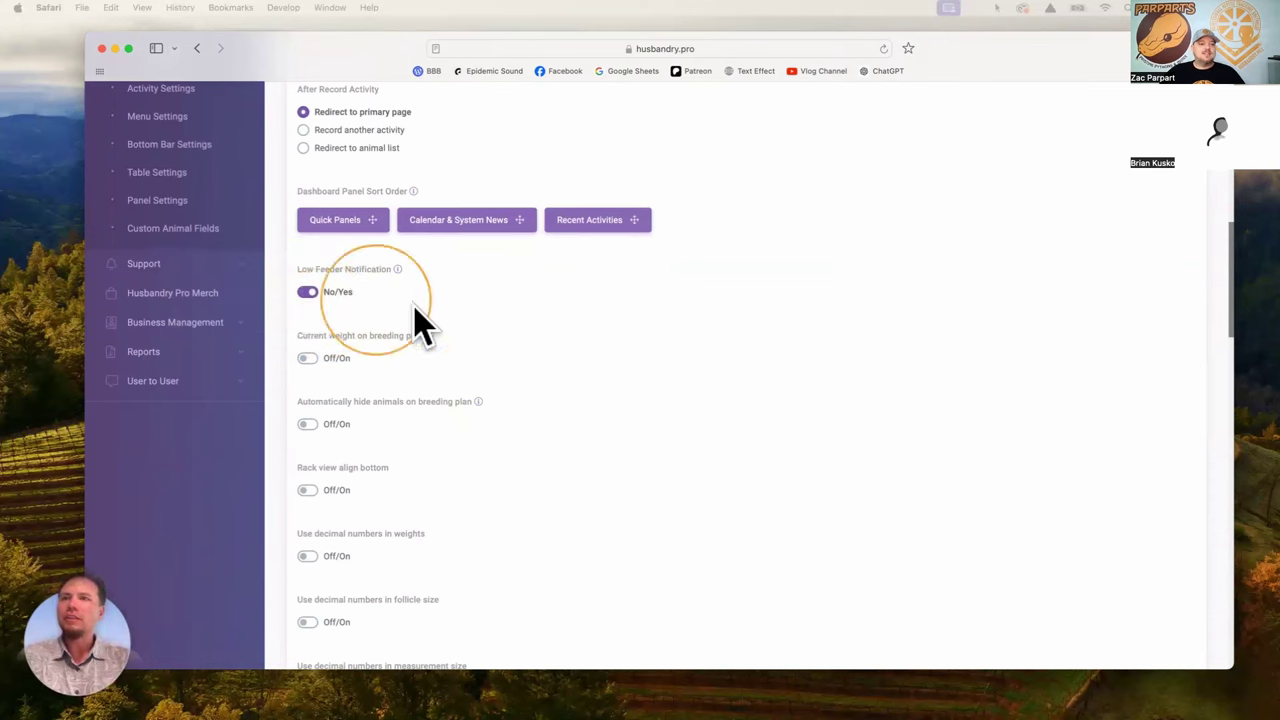
scroll(472, 335, down, 1)
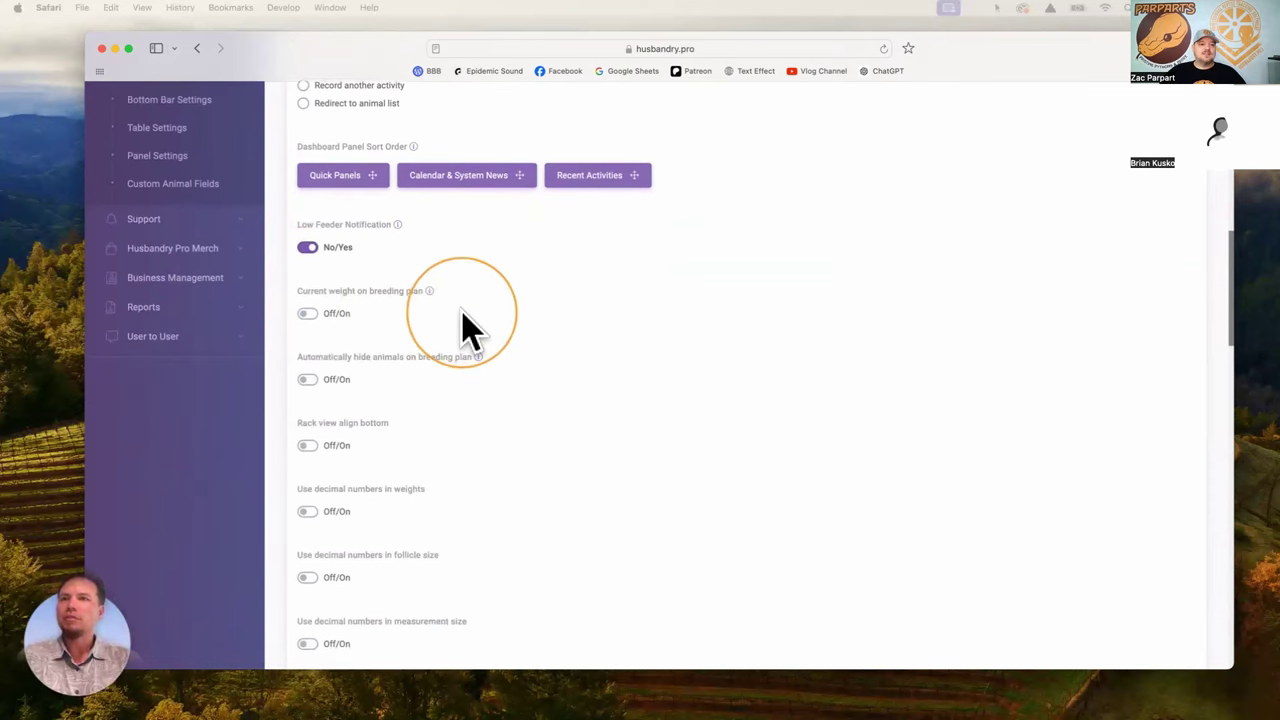
scroll(463, 318, down, 1)
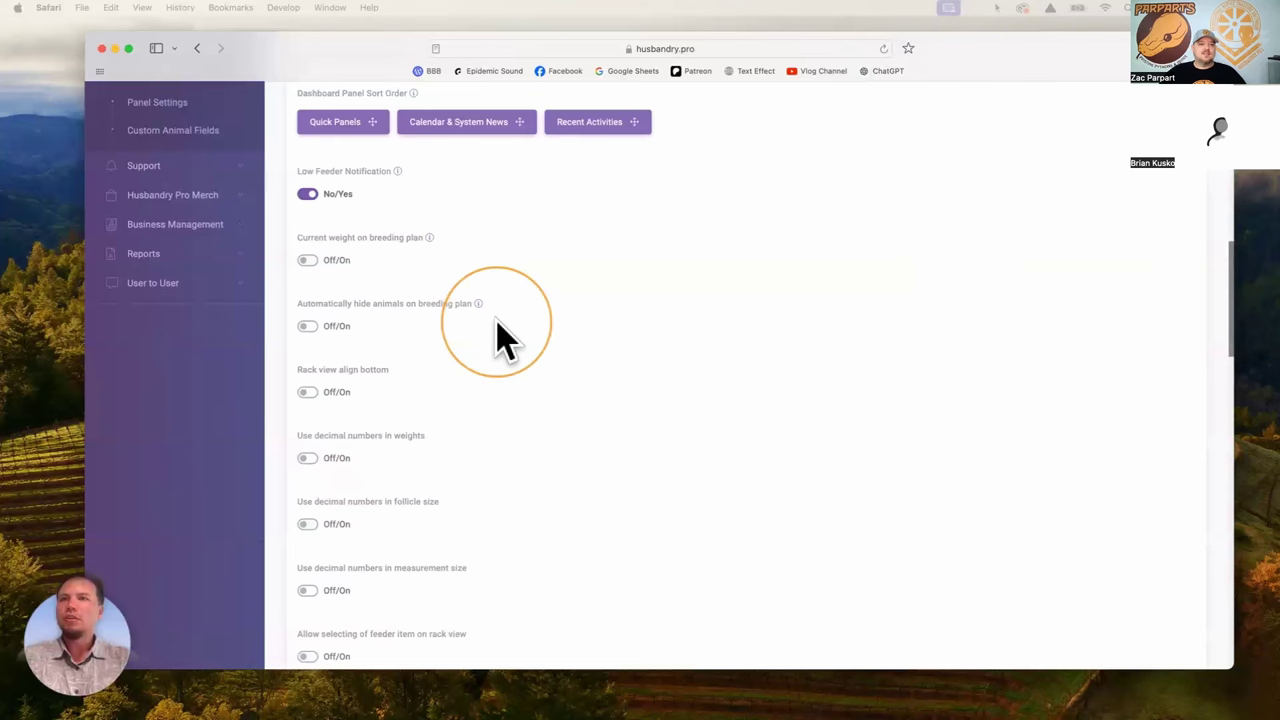
scroll(477, 323, up, 7)
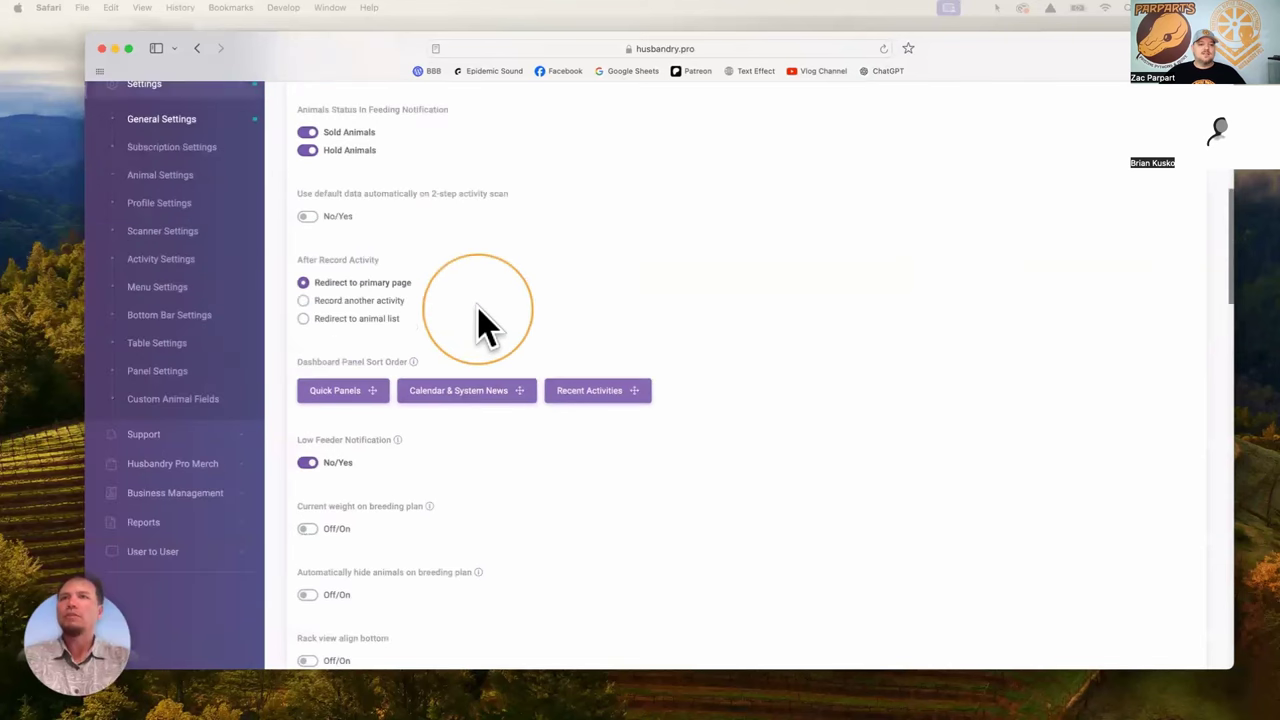
scroll(477, 323, up, 7)
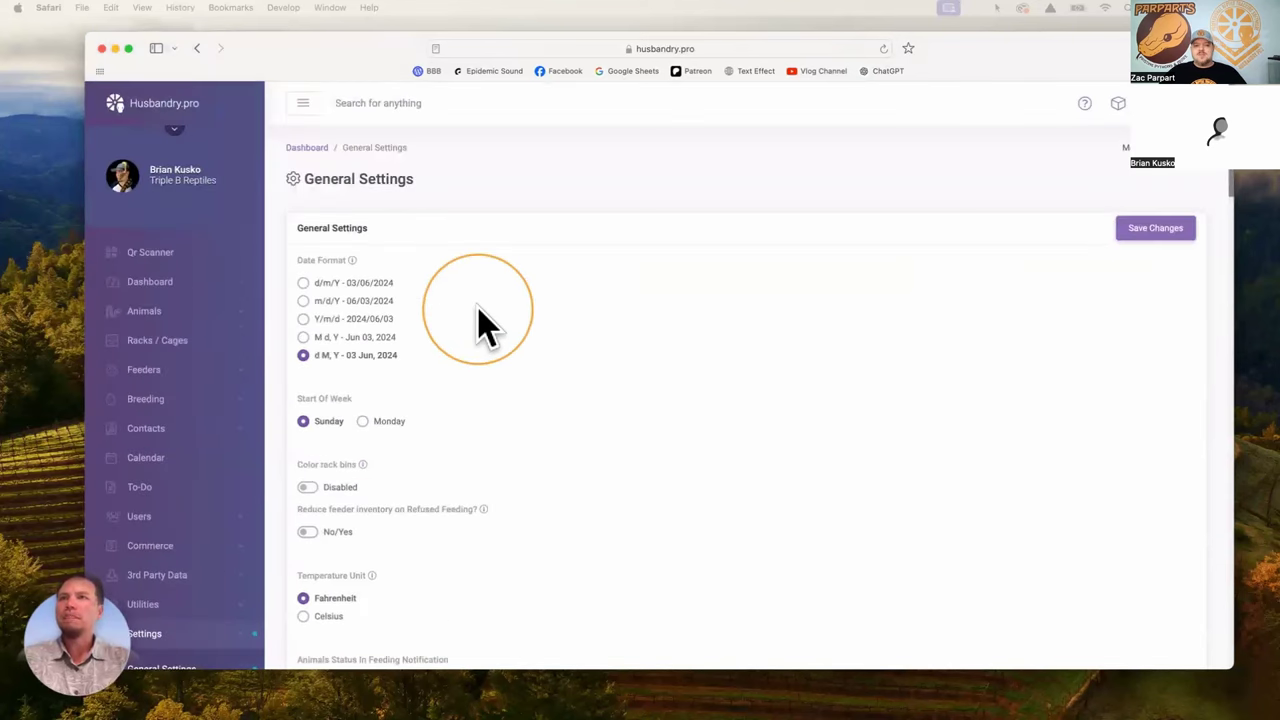
- Turn on Reduce feeder inventory on Refused Feeding and turn off Sold Animals under Animals Status In Feeding Notification
scroll(477, 323, down, 4)
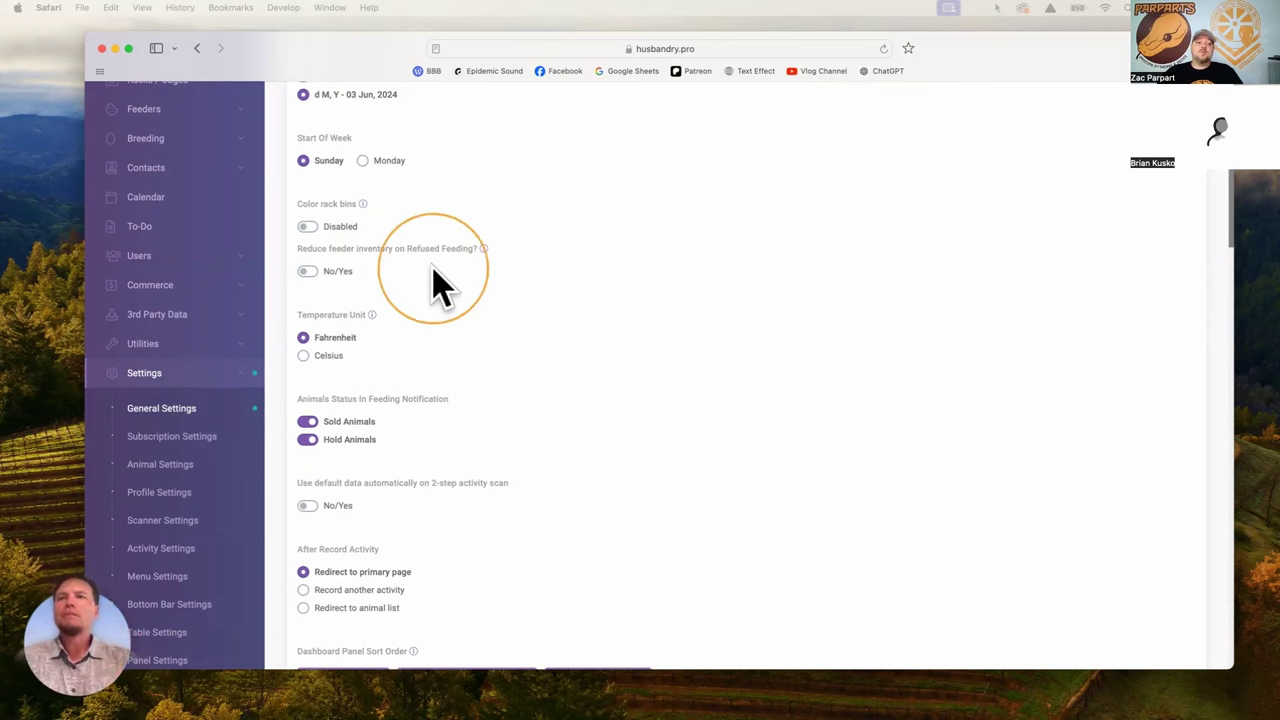
click(311, 278)
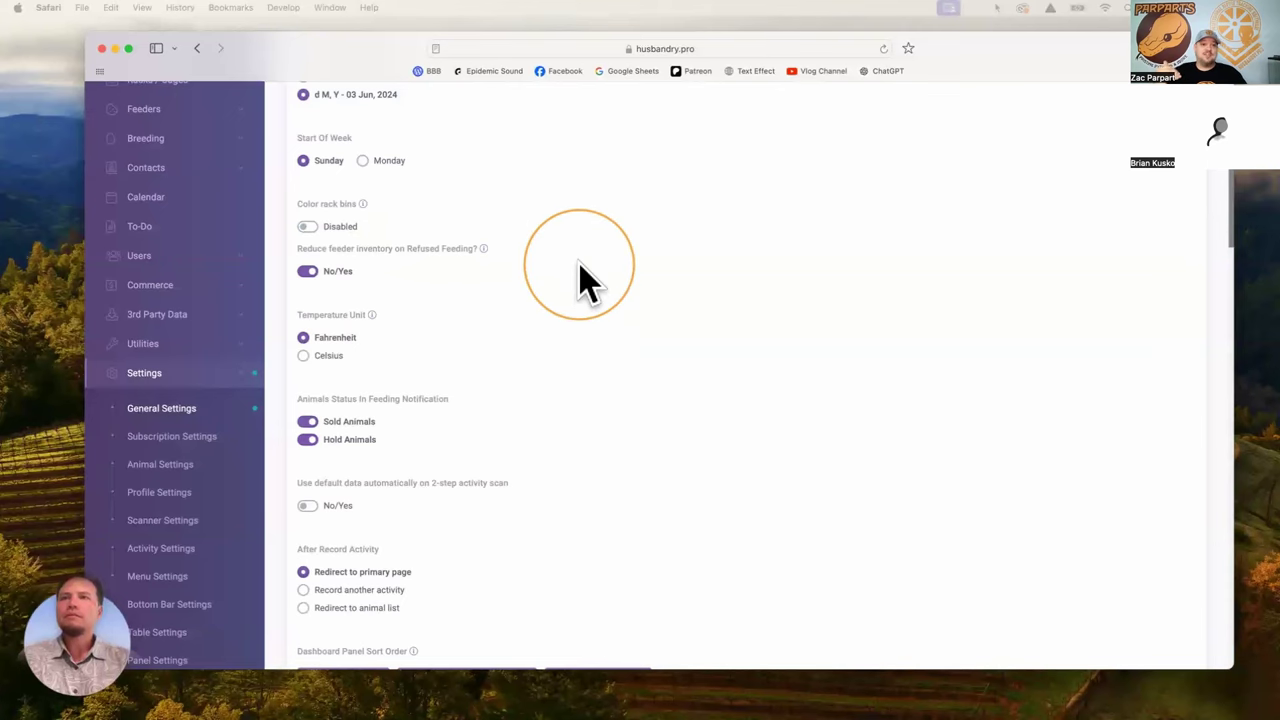
scroll(585, 280, down, 1)
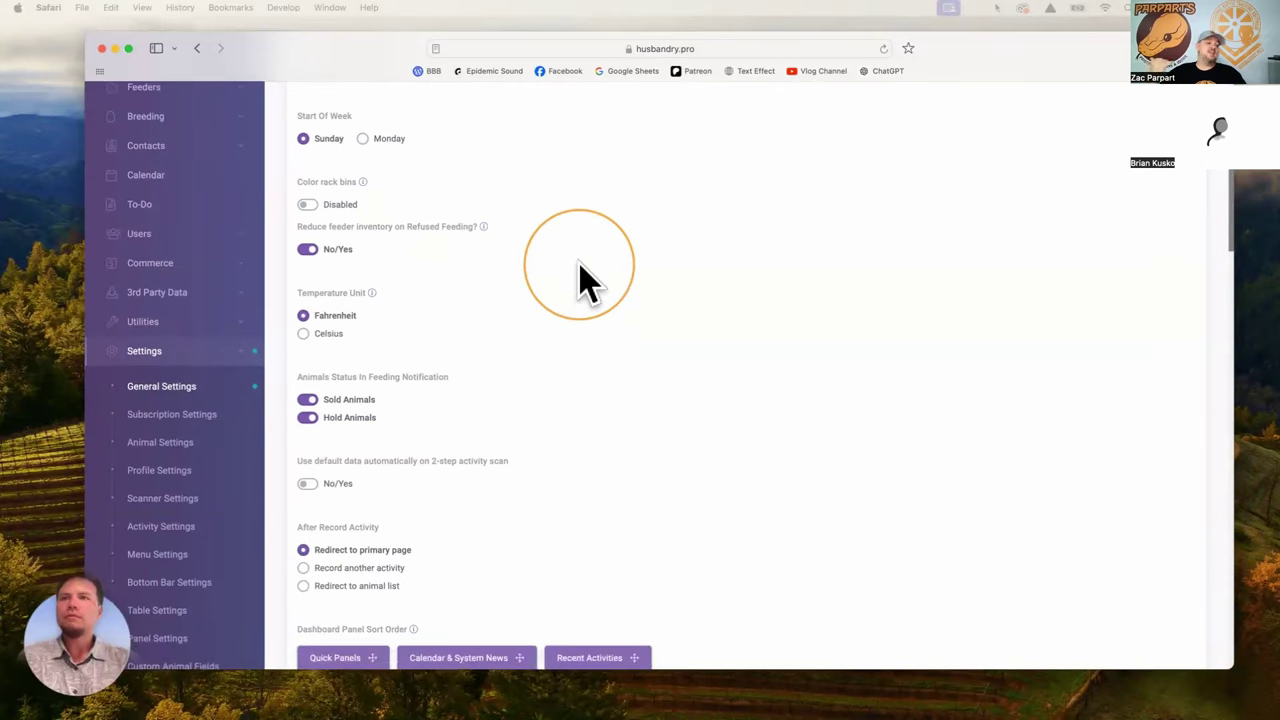
scroll(585, 280, down, 5)
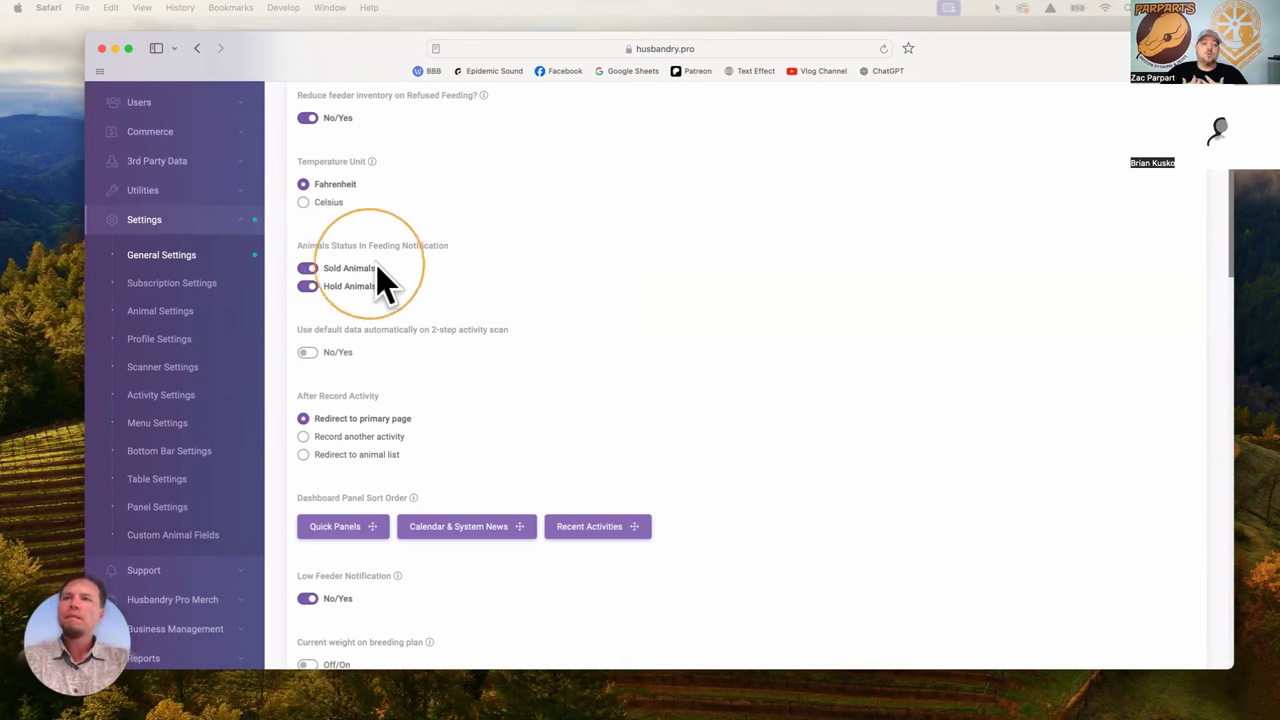
click(312, 268)
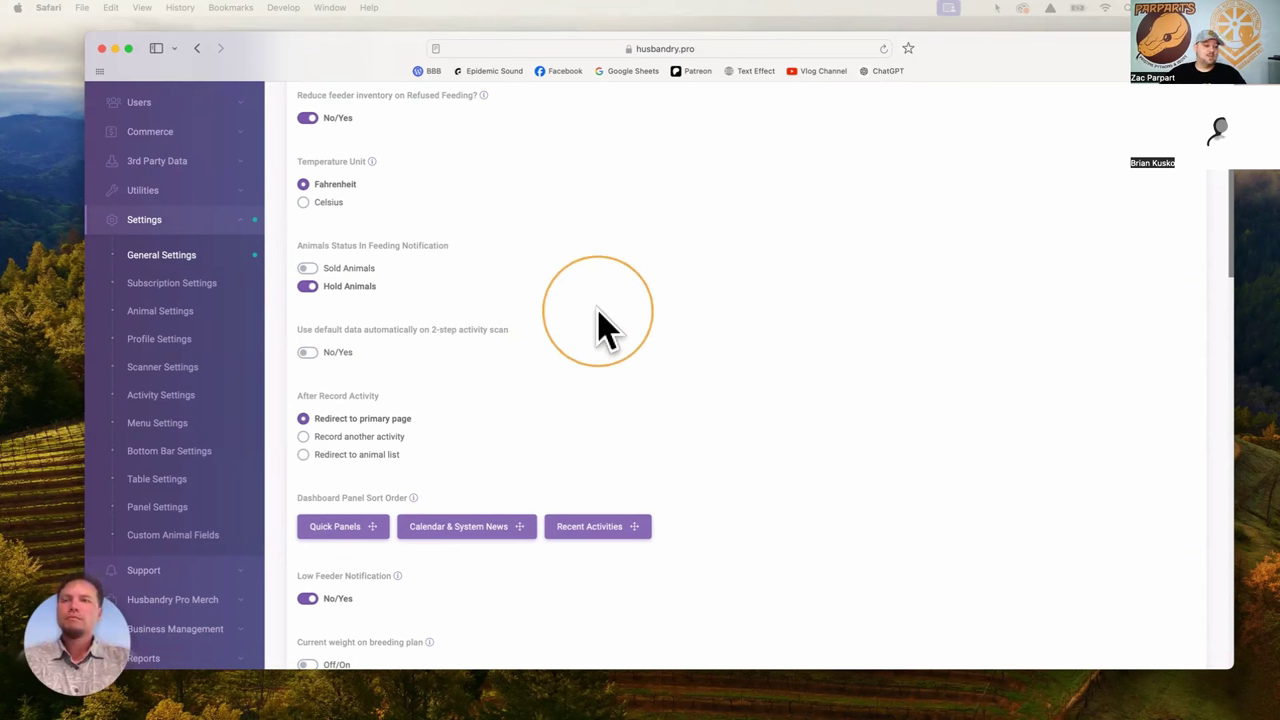
- Review the General Settings options from the 2-step activity scan defaults through dashboard panel order, breeding plan, rack view and decimal number settings
scroll(597, 330, down, 1)
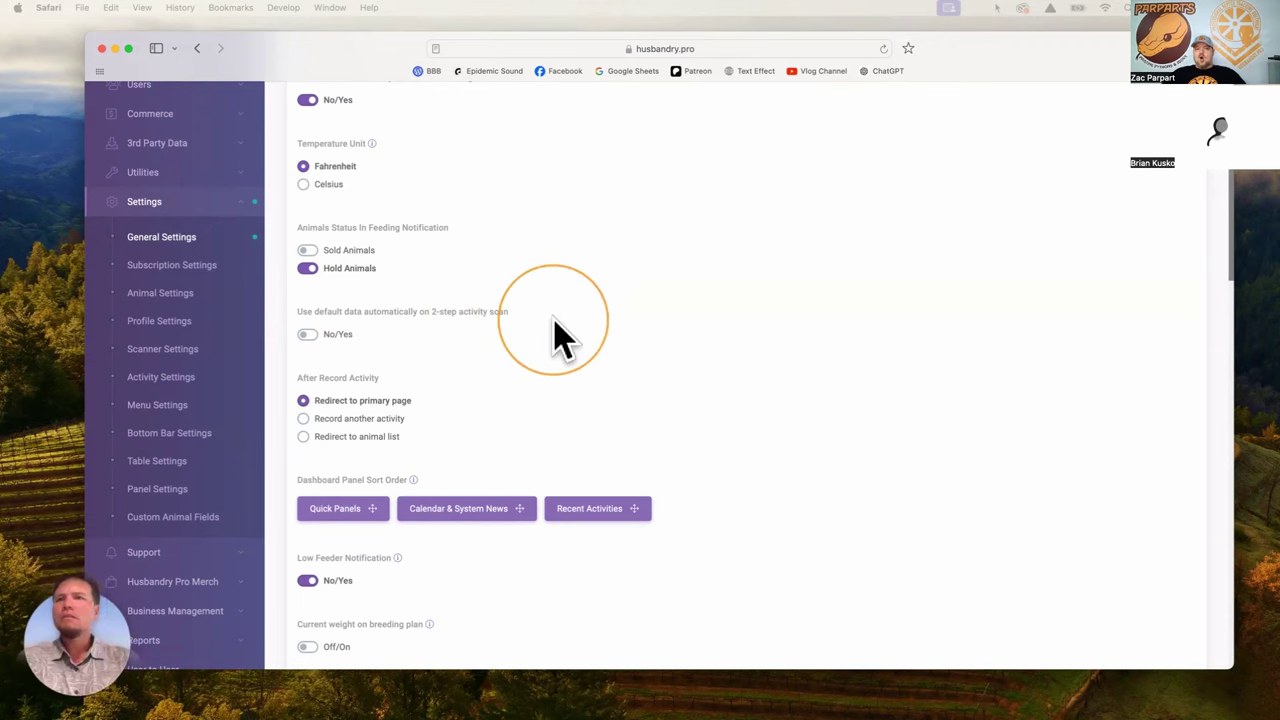
scroll(554, 320, down, 1)
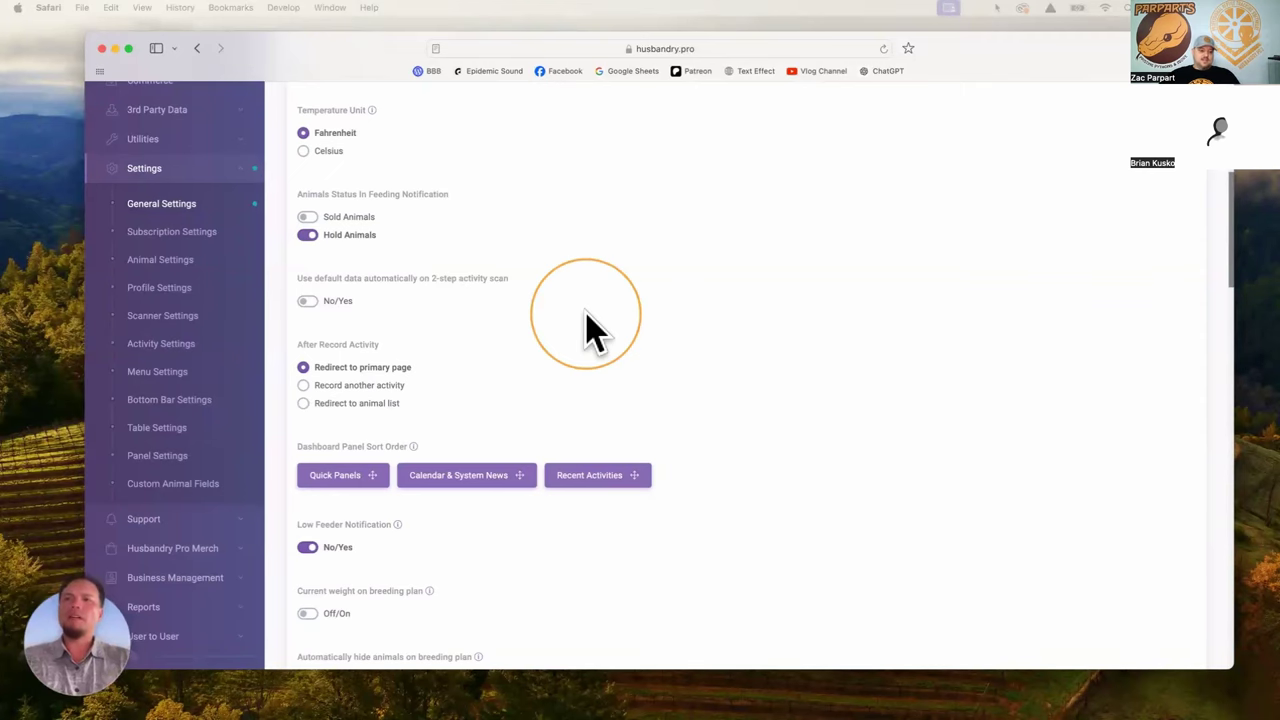
scroll(560, 325, down, 1)
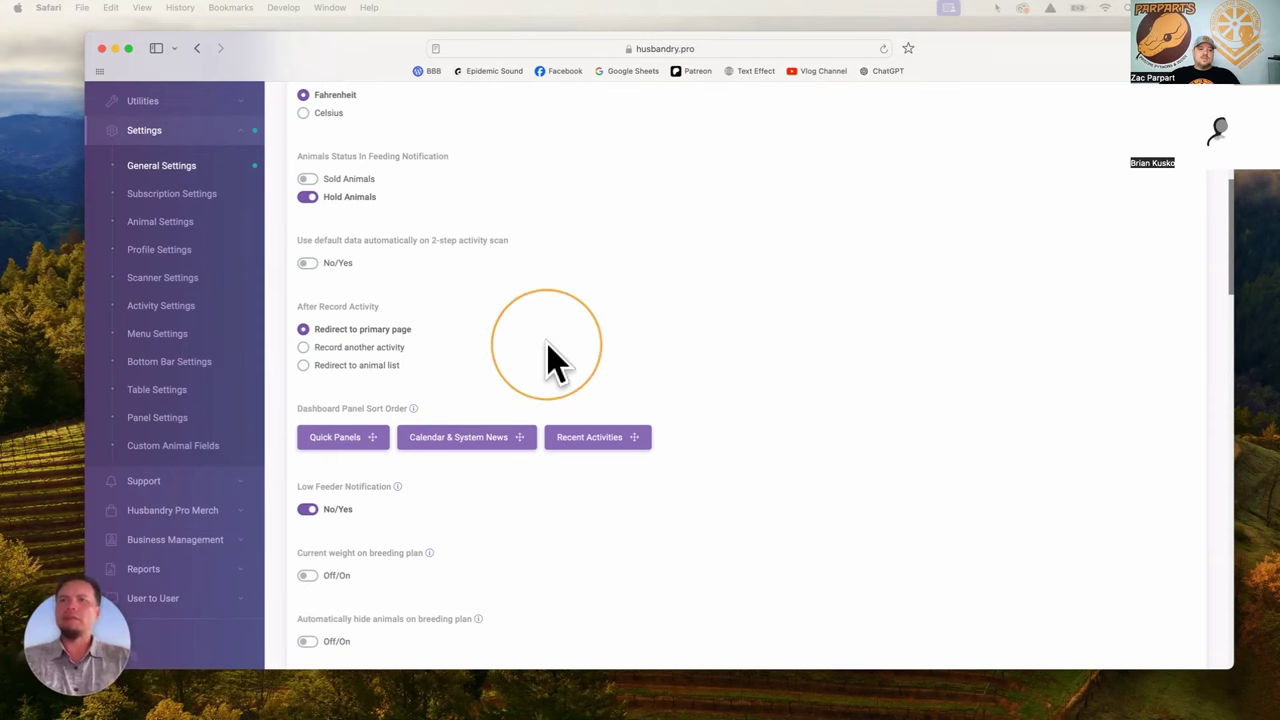
scroll(555, 362, down, 3)
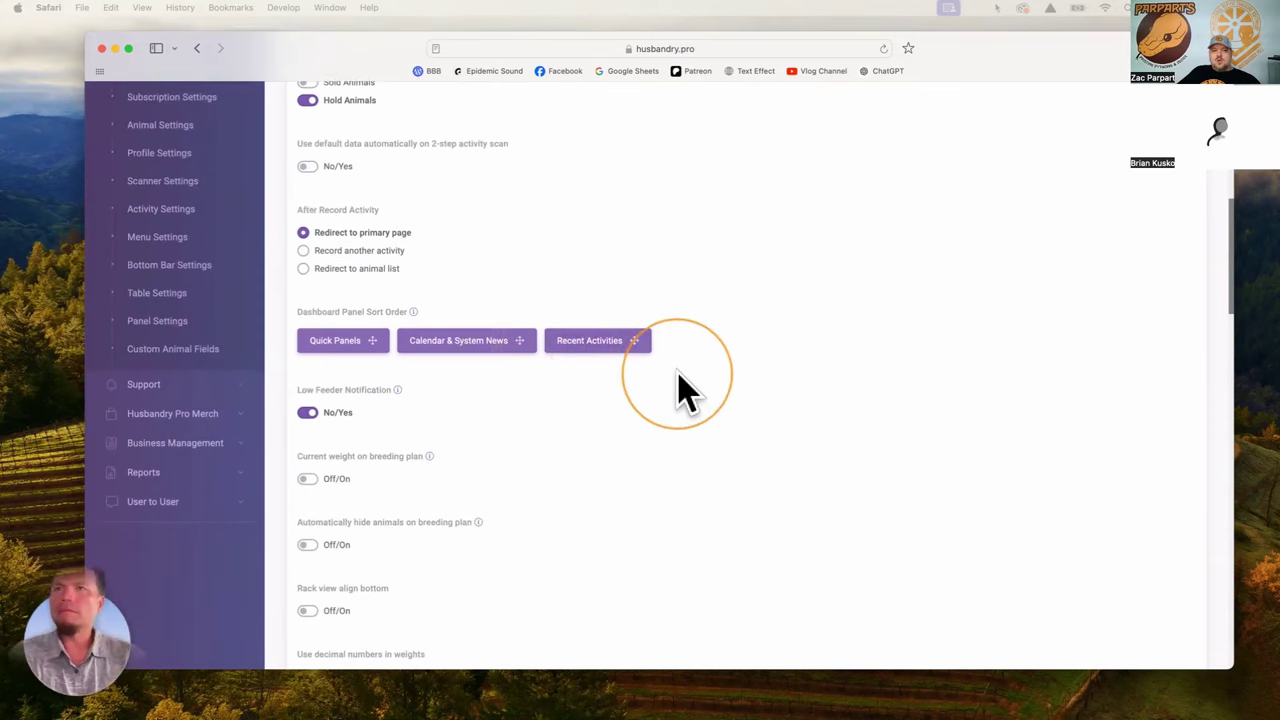
scroll(680, 390, down, 1)
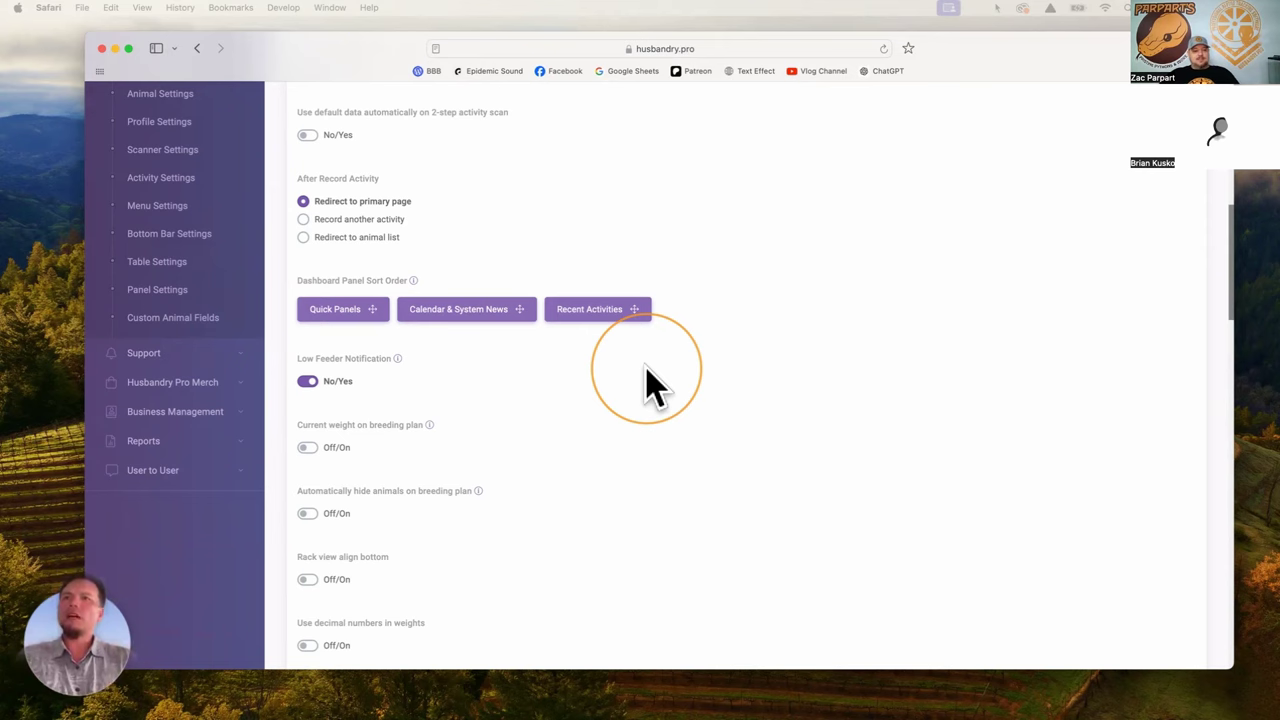
scroll(645, 385, down, 2)
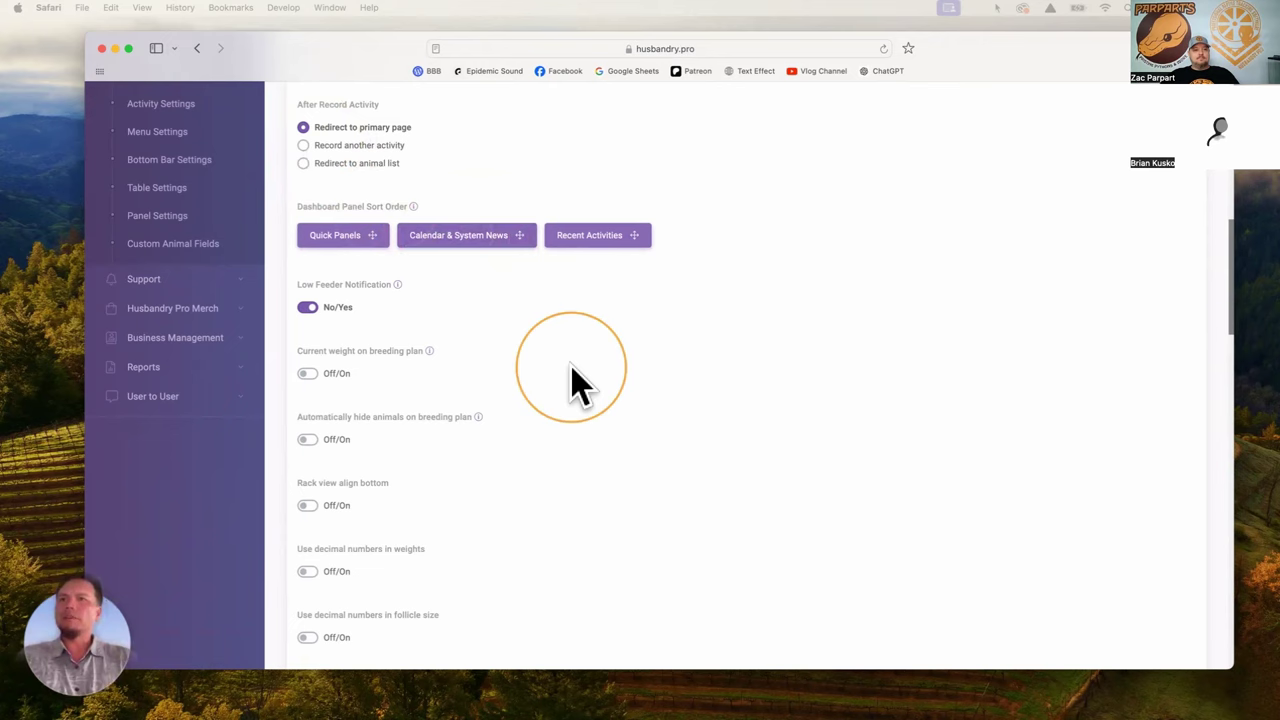
scroll(530, 350, down, 3)
scroll(530, 350, down, 1)
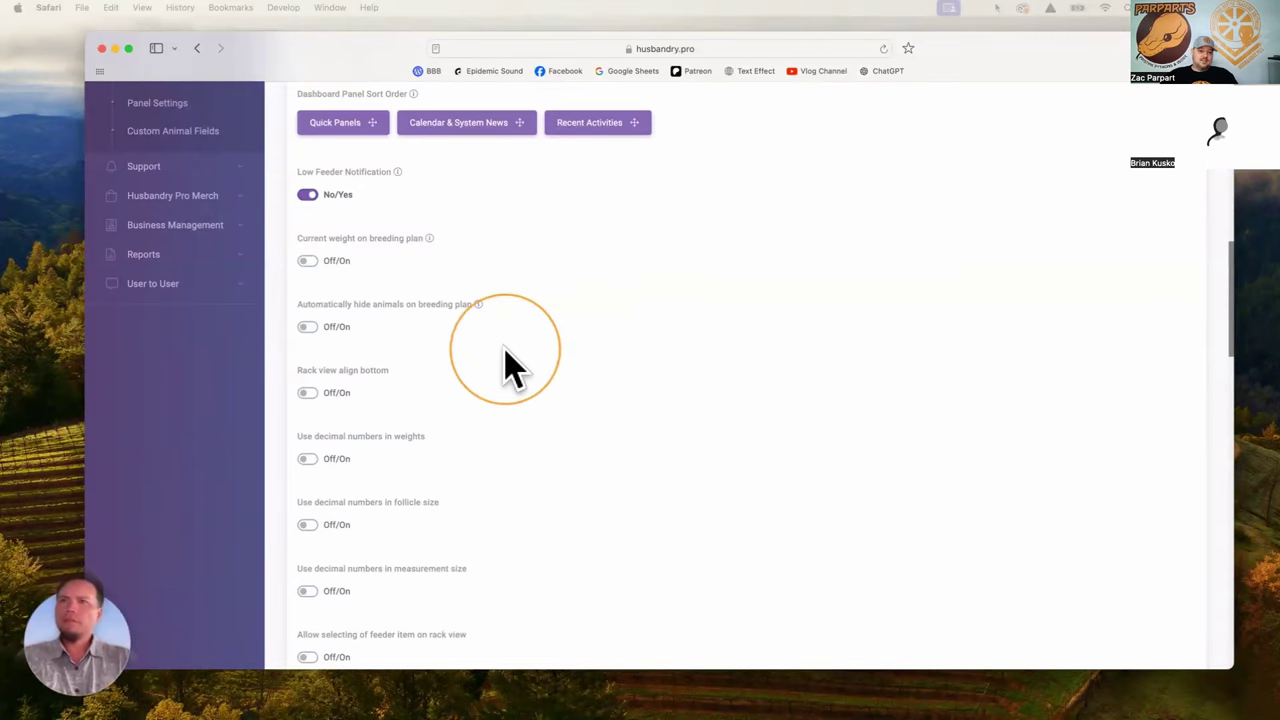
scroll(505, 365, down, 2)
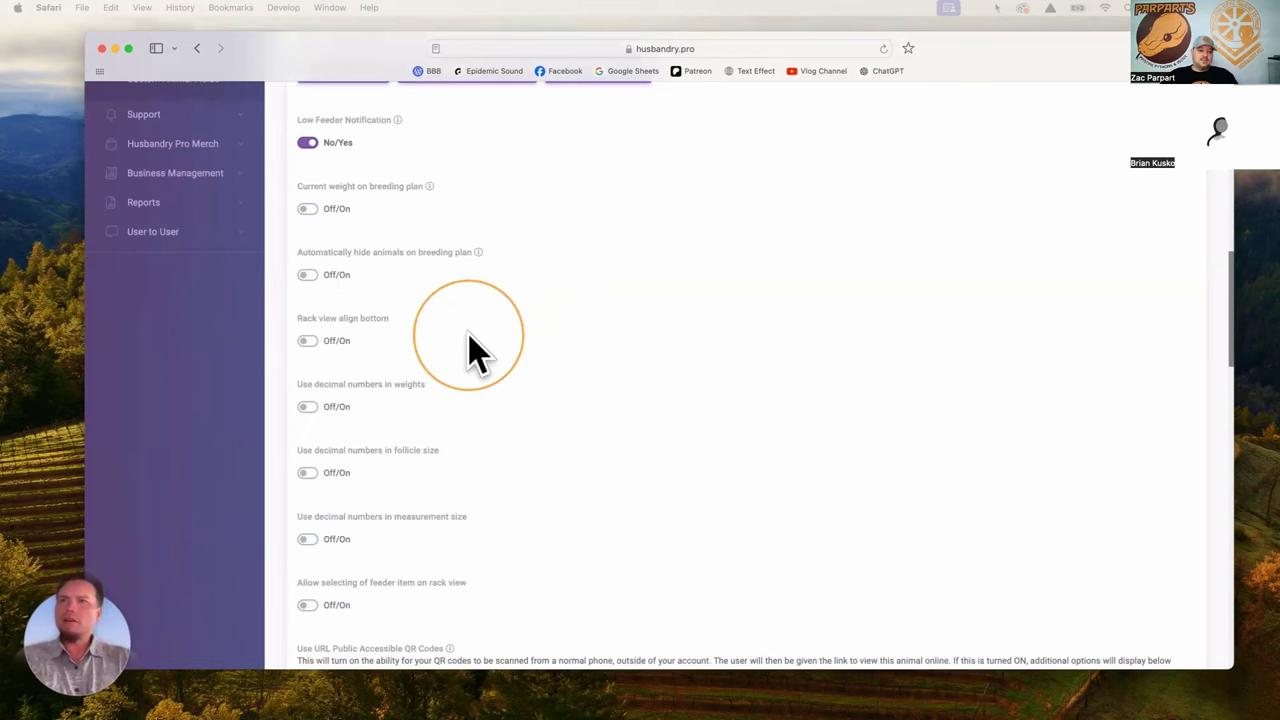
scroll(470, 335, down, 2)
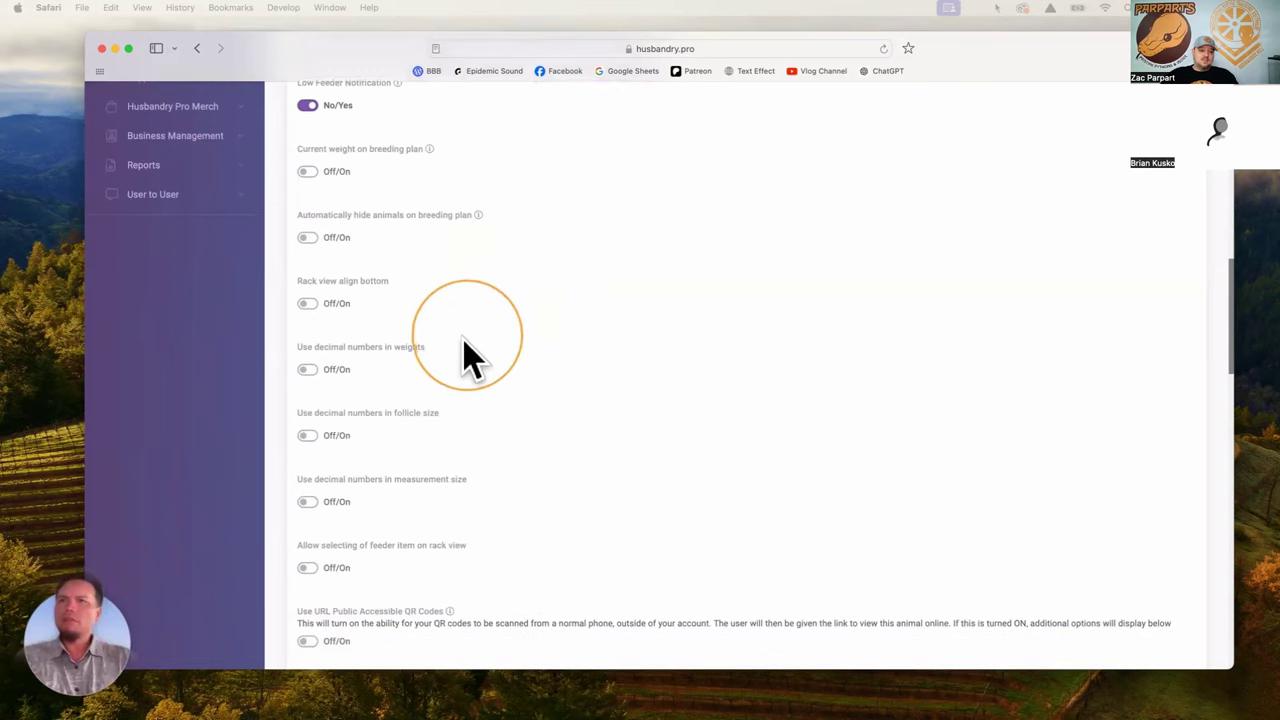
scroll(458, 362, down, 3)
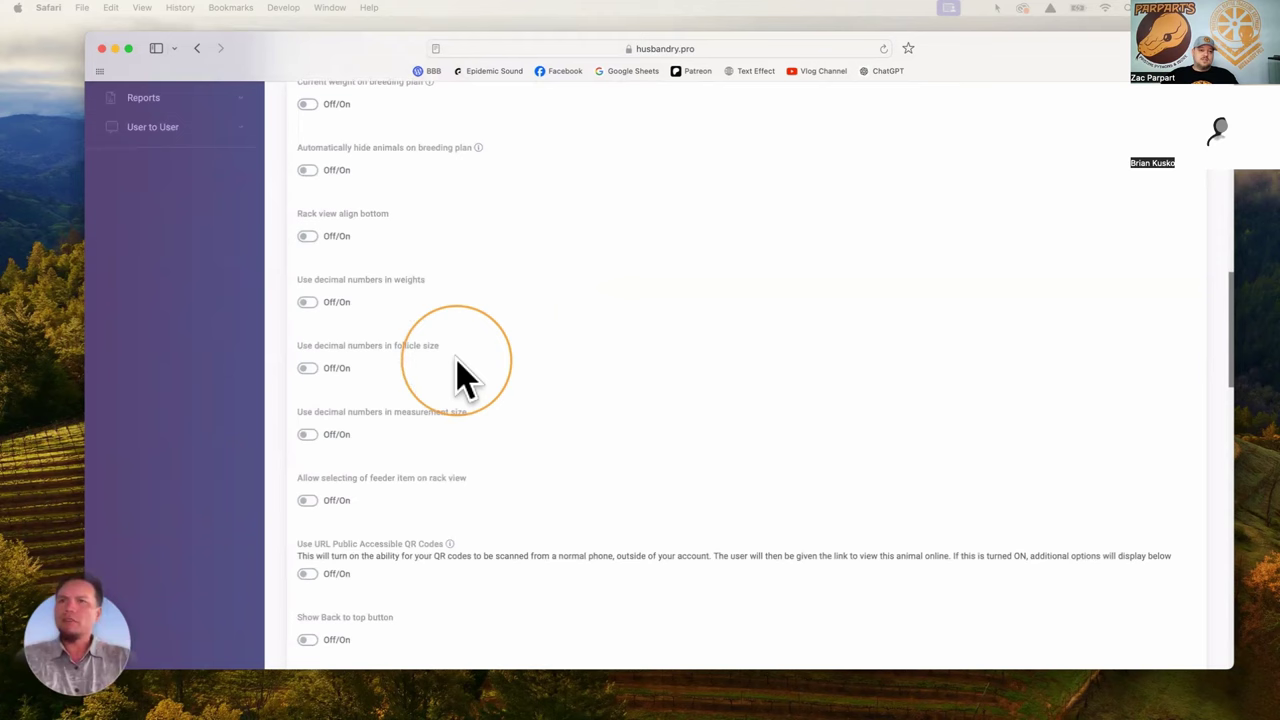
scroll(460, 370, down, 2)
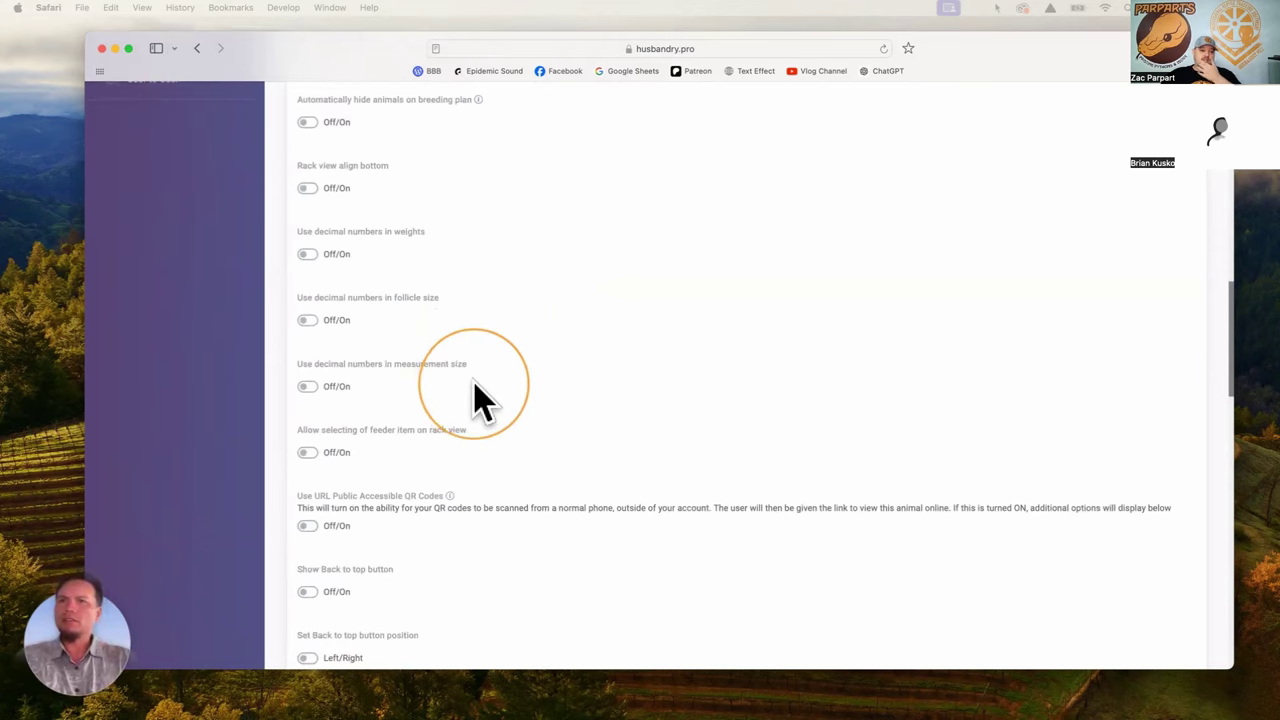
scroll(476, 400, down, 1)
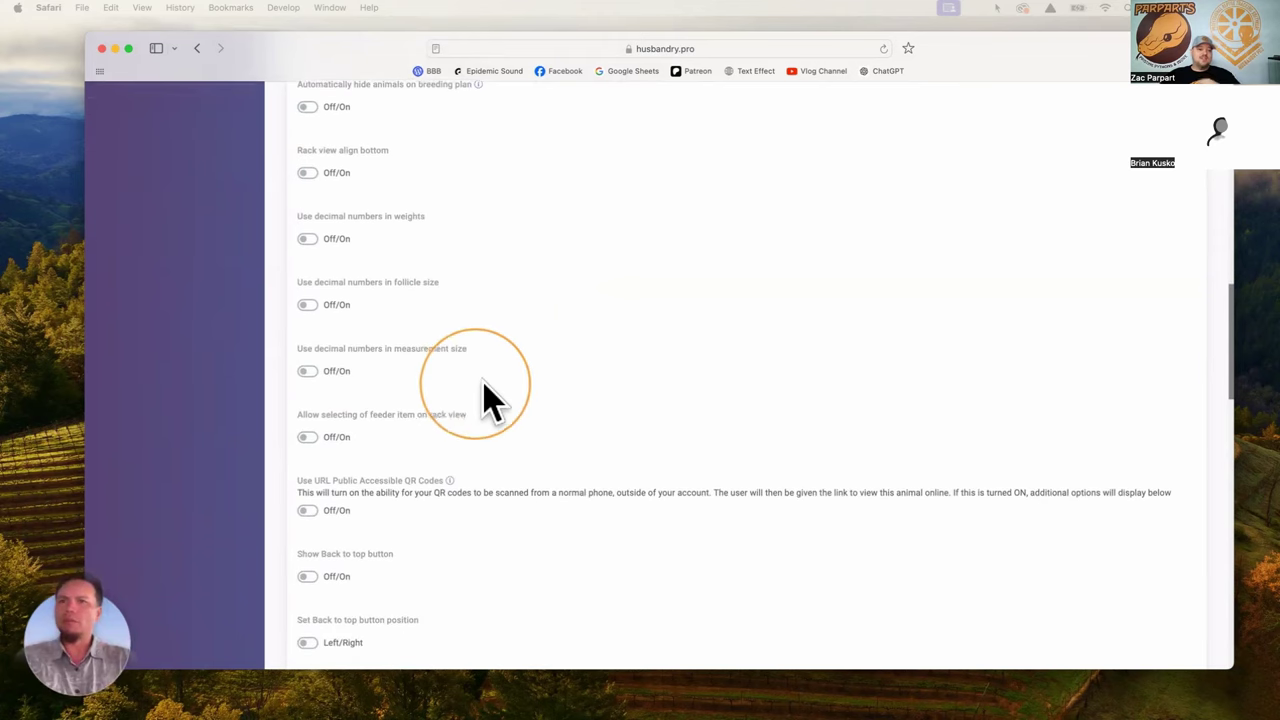
- Turn on Allow selecting of feeder item on rack view in General Settings
scroll(514, 405, down, 2)
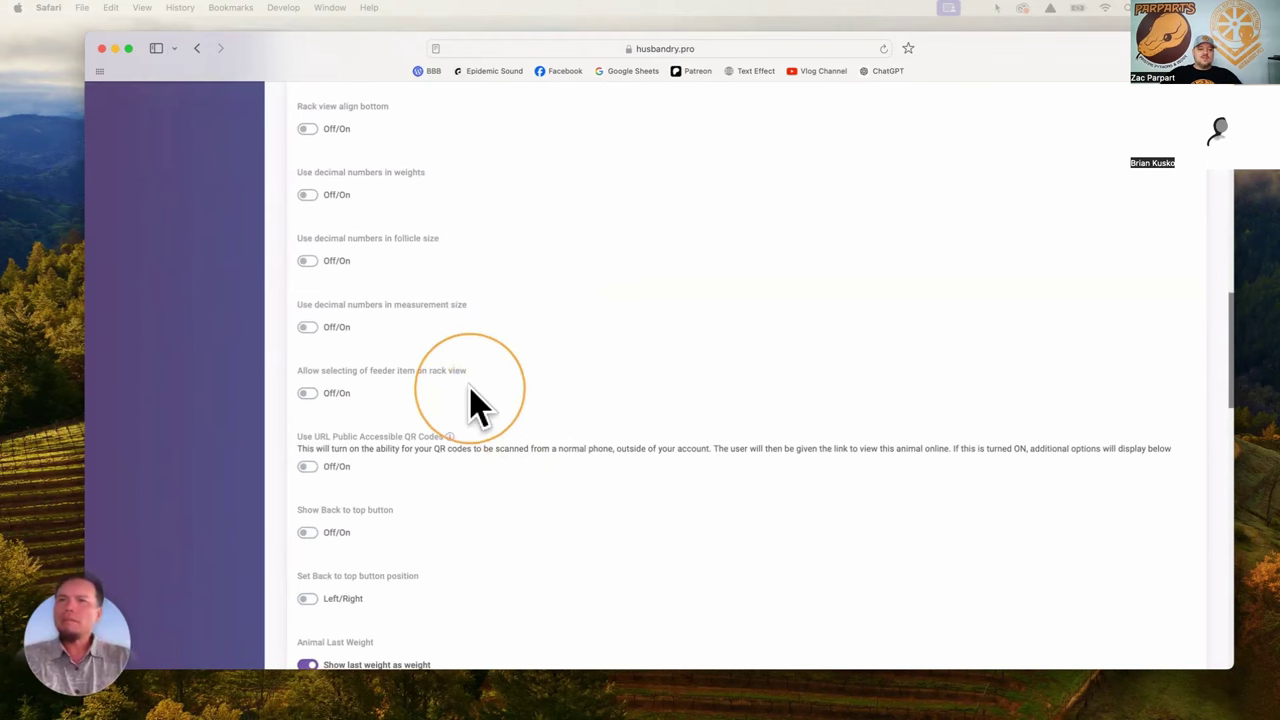
scroll(476, 405, down, 3)
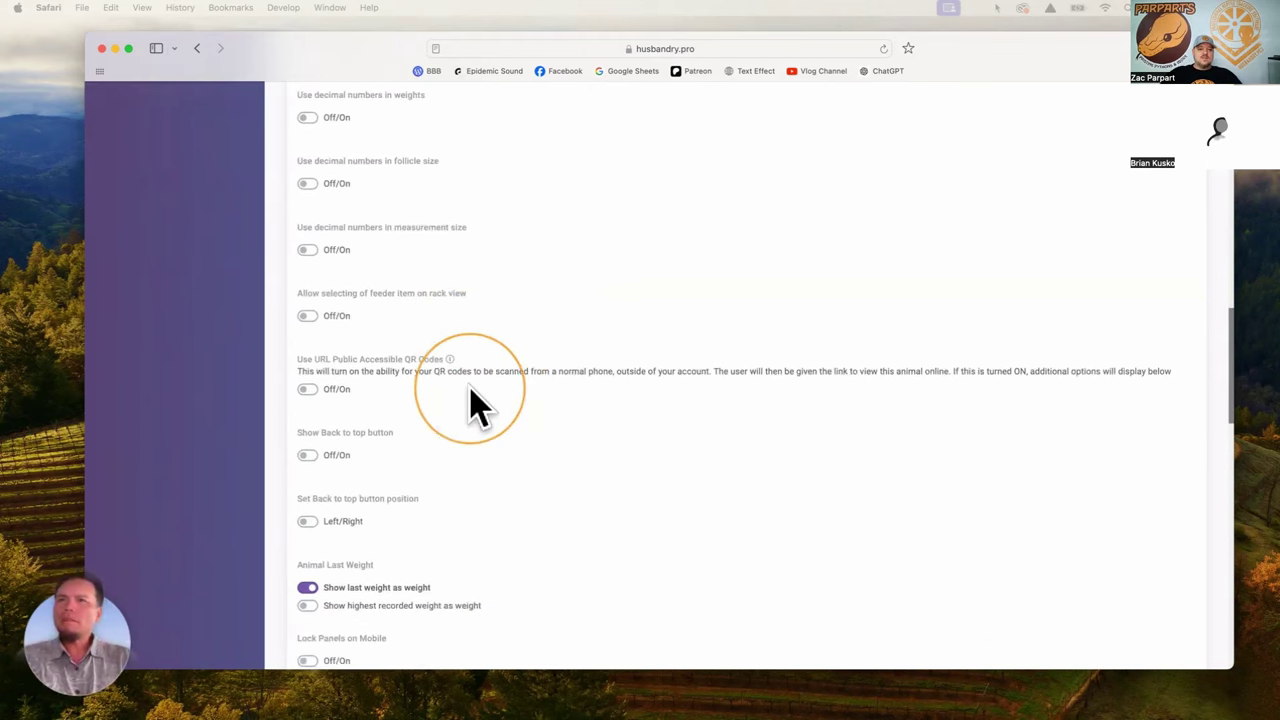
scroll(478, 405, down, 2)
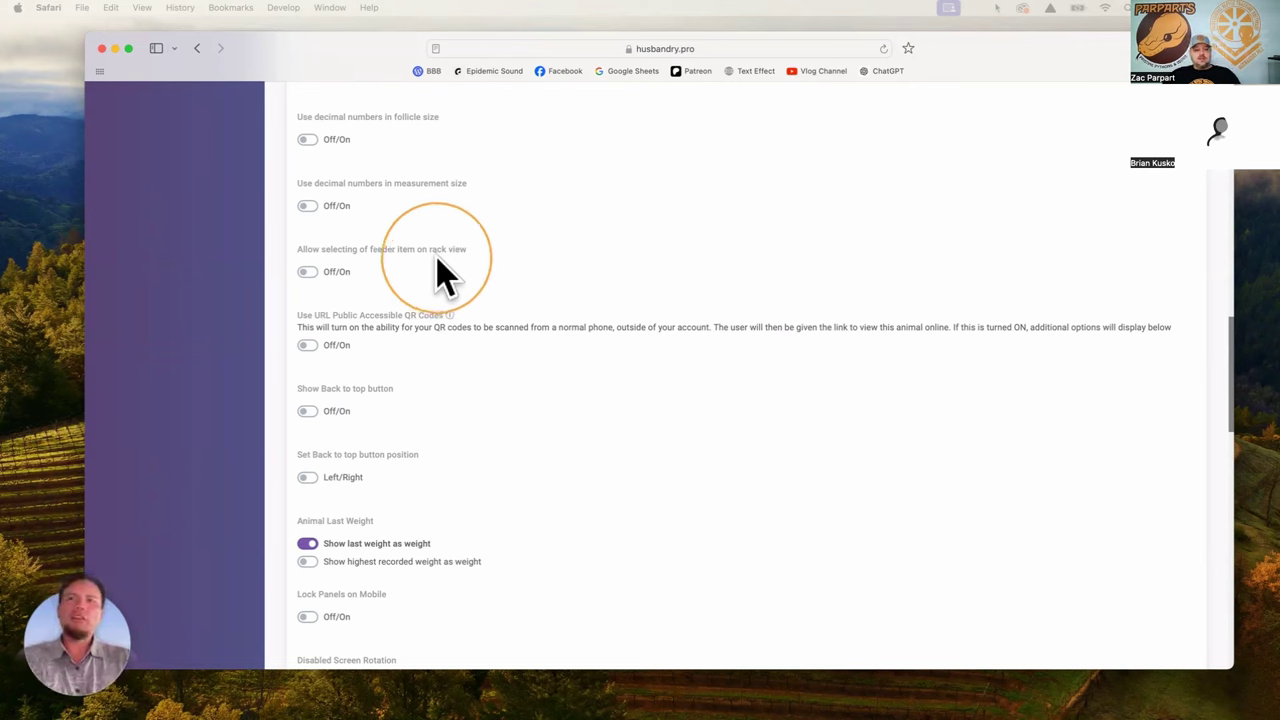
click(311, 276)
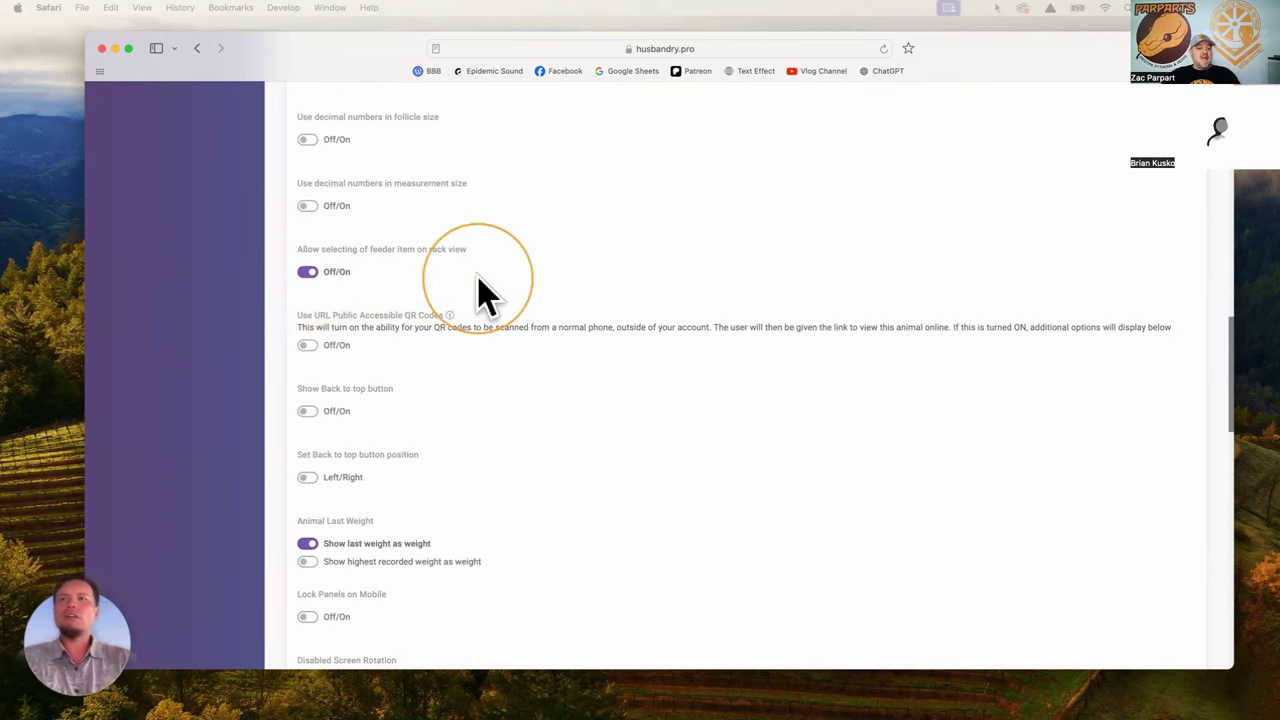
- Recheck the General Settings choices from the rack view feeder option back to date format, rack bin colors and feeding notifications
scroll(482, 292, up, 1)
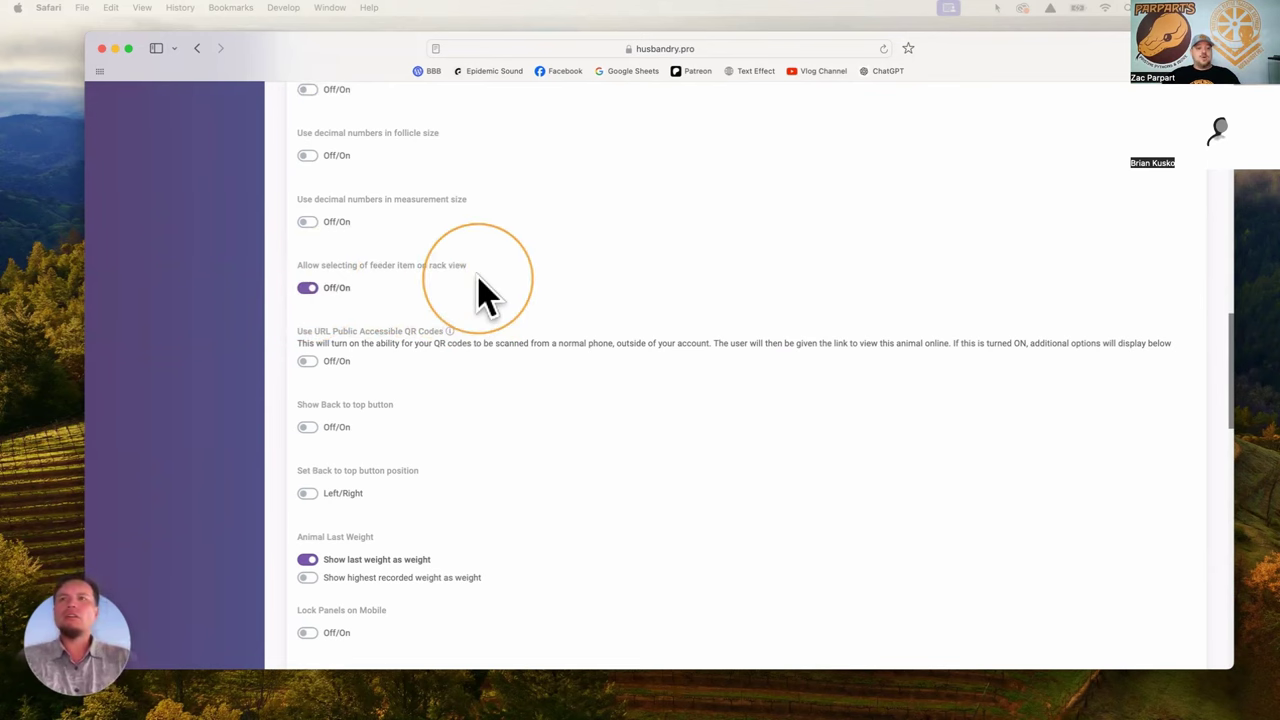
scroll(482, 292, up, 10)
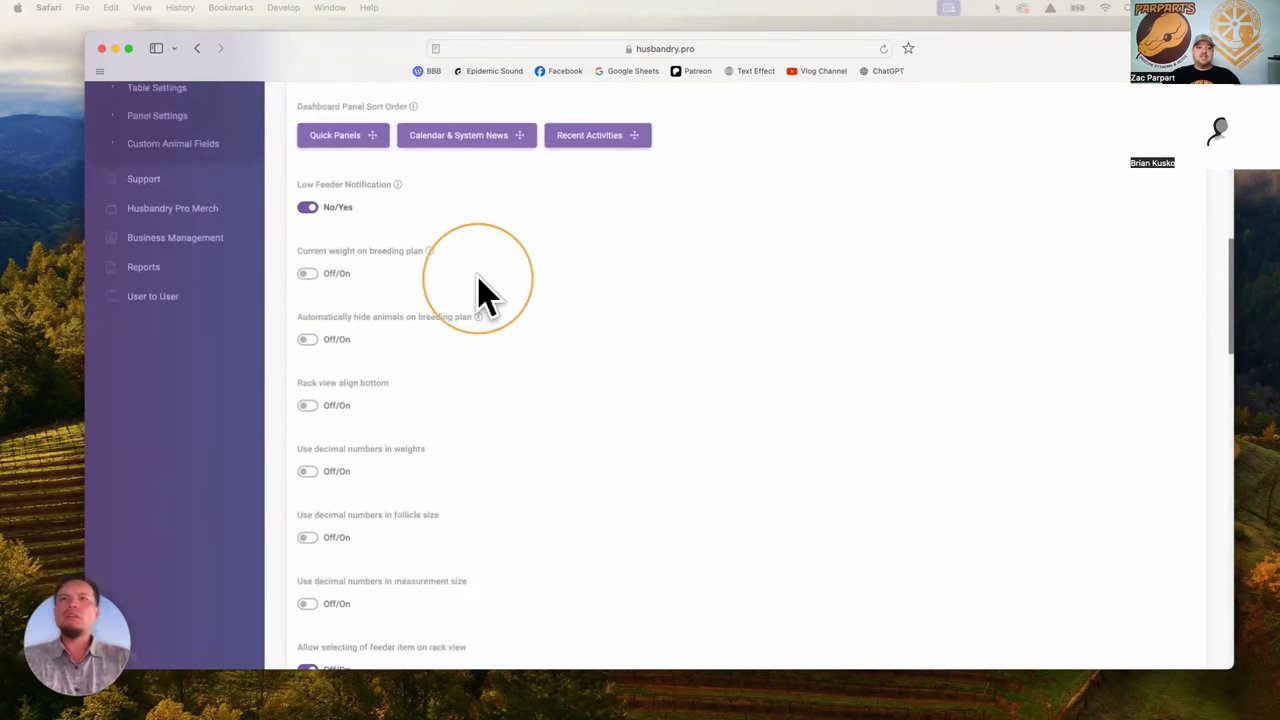
scroll(478, 282, up, 2)
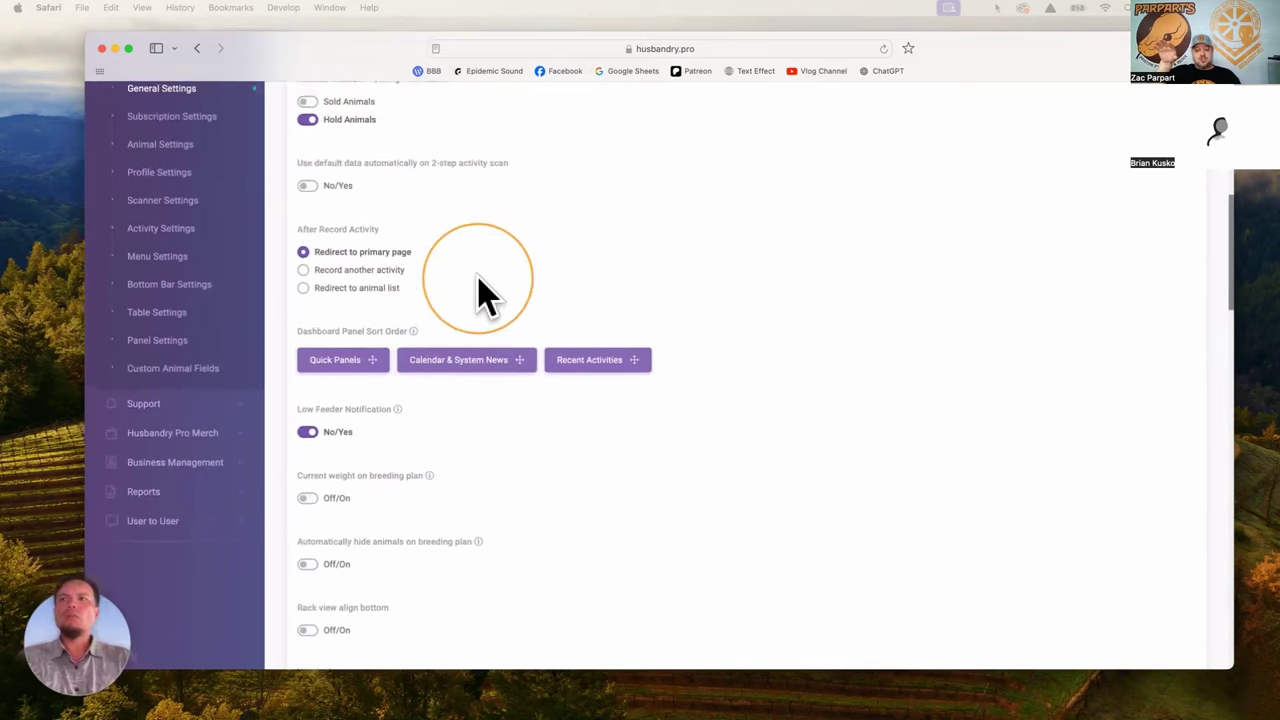
scroll(478, 292, up, 4)
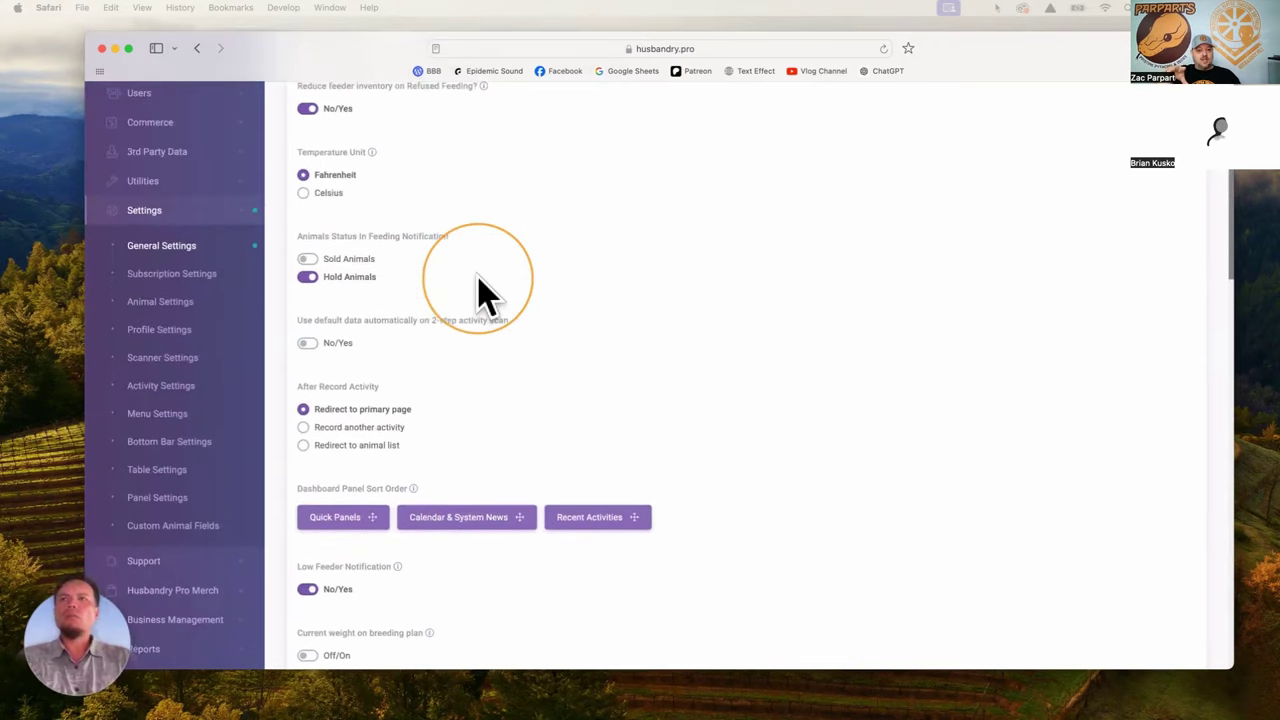
scroll(482, 292, up, 3)
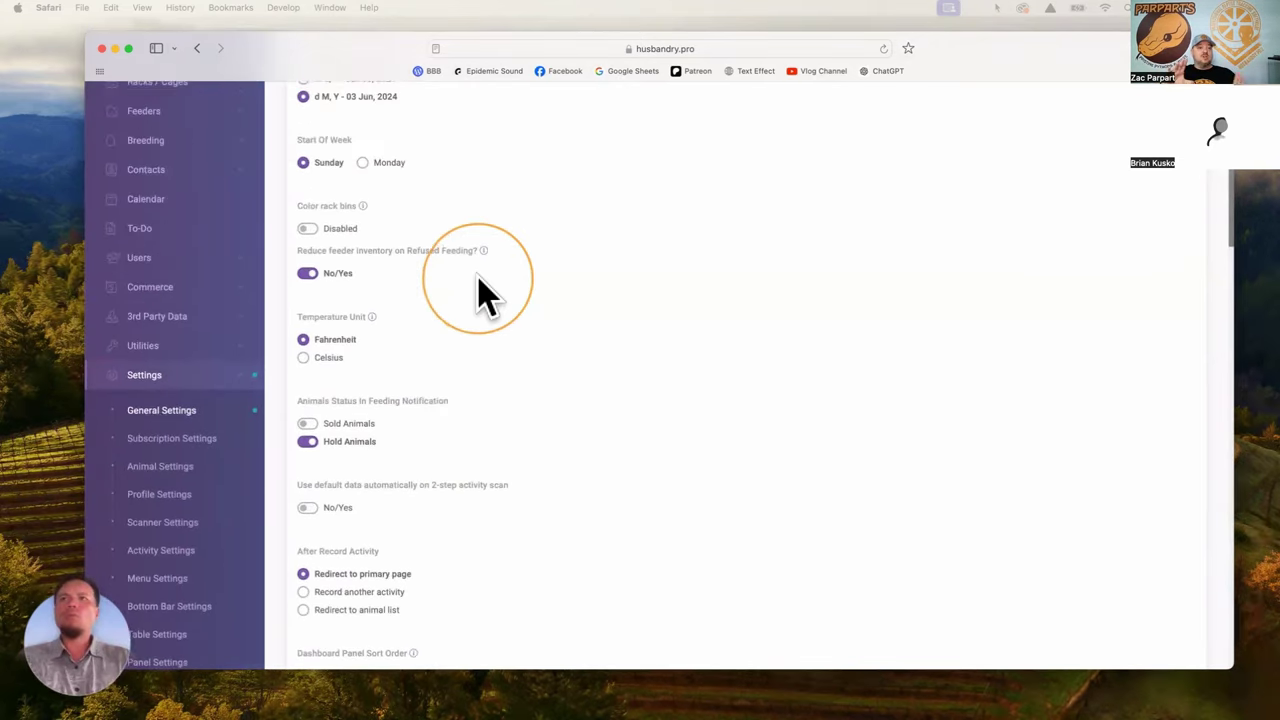
scroll(478, 292, up, 2)
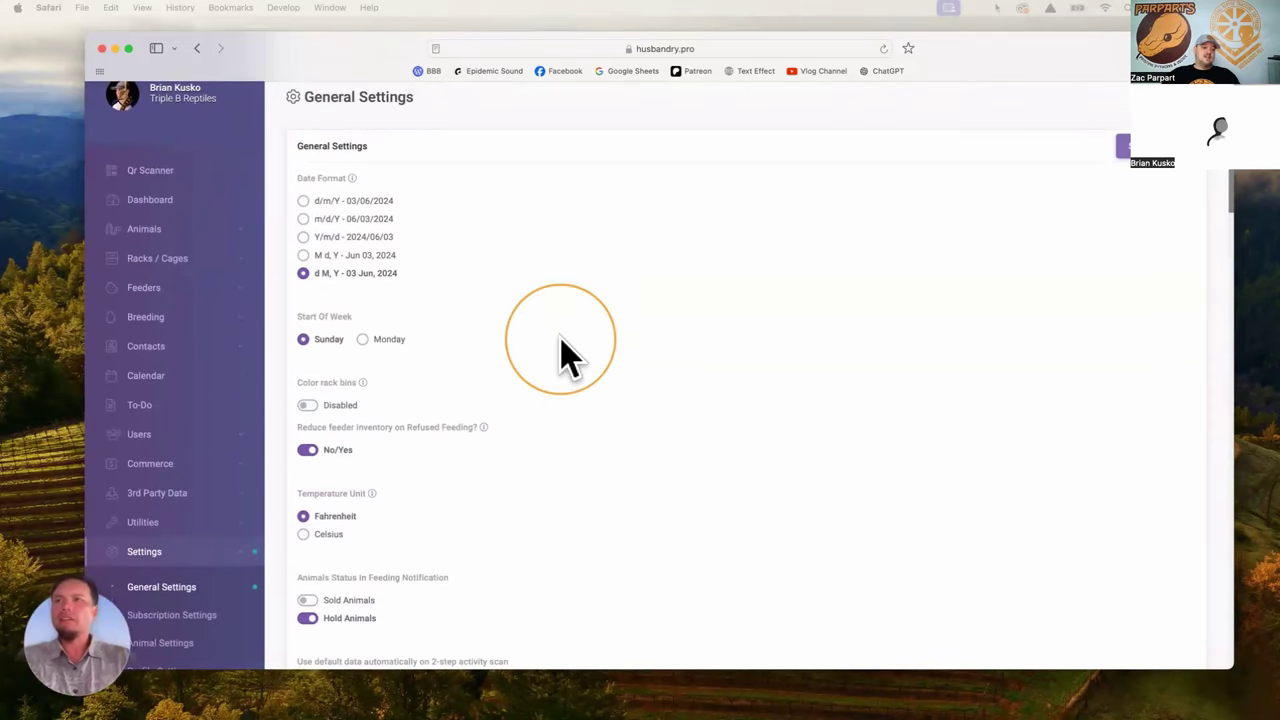
scroll(560, 352, down, 2)
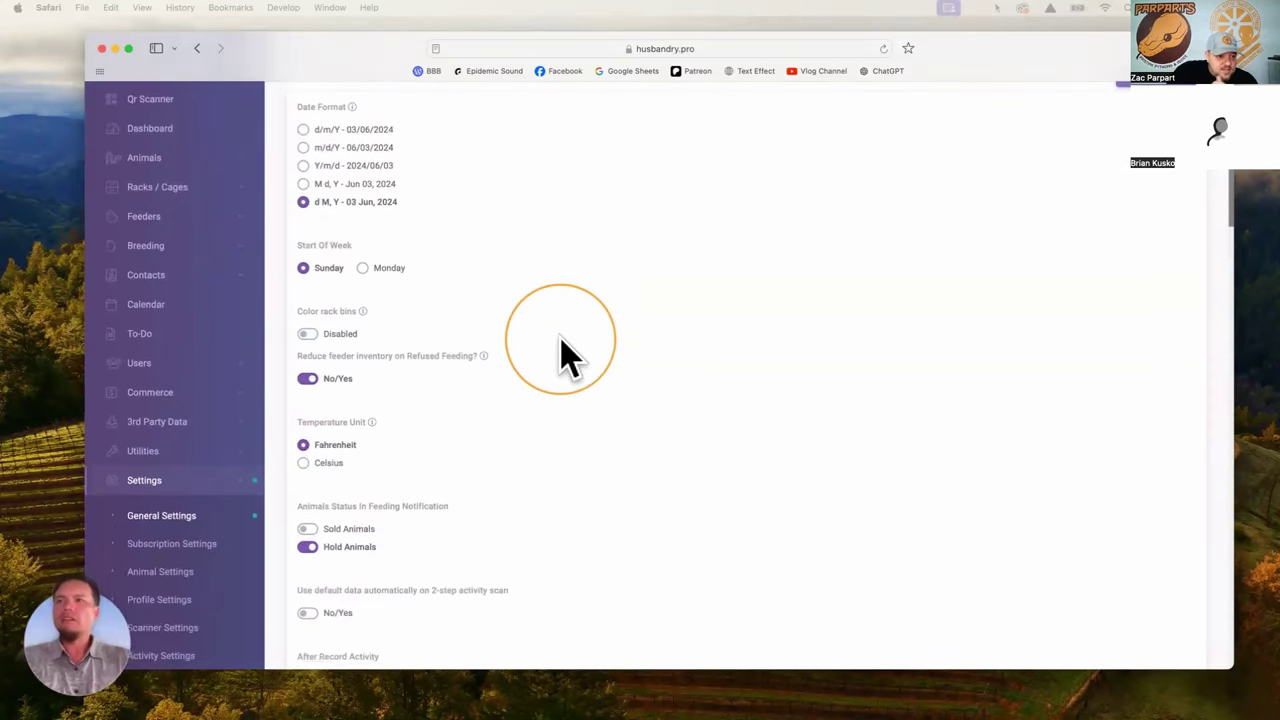
scroll(560, 352, down, 3)
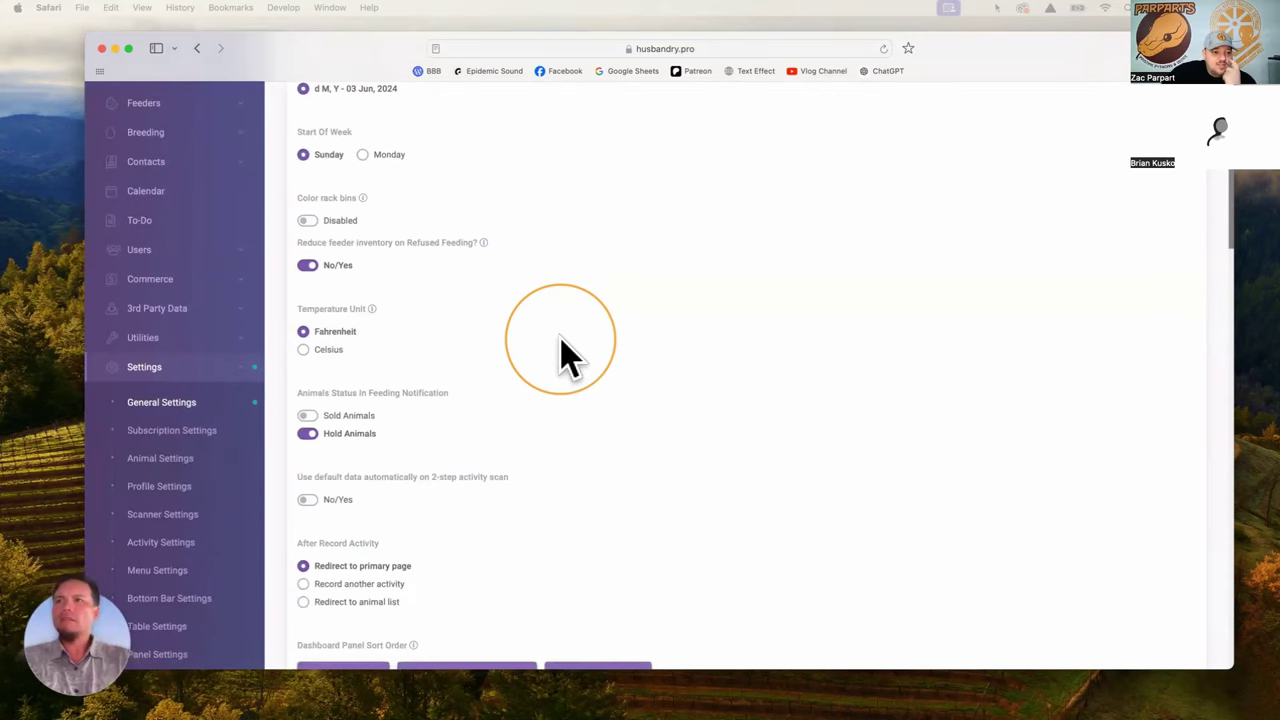
scroll(561, 340, up, 4)
- Open the Browse Cages page under Racks / Cages and look over the page and the remaining navigation sections
click(174, 218)
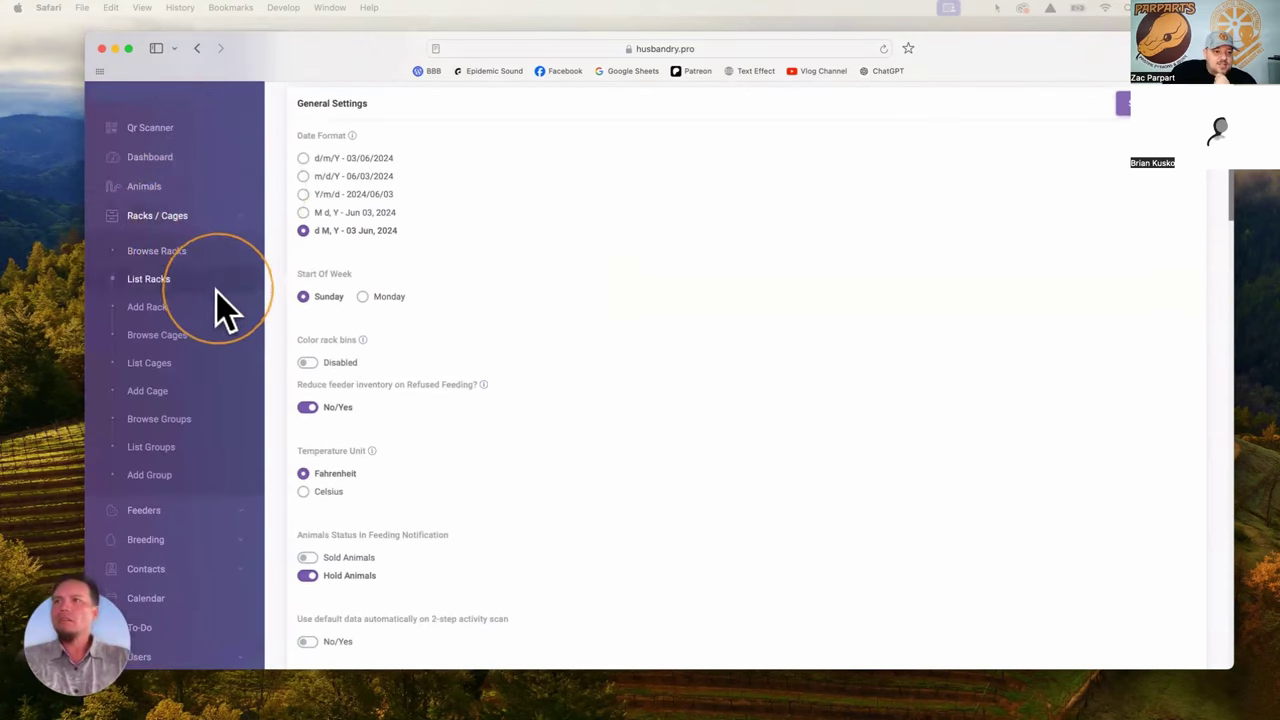
click(196, 331)
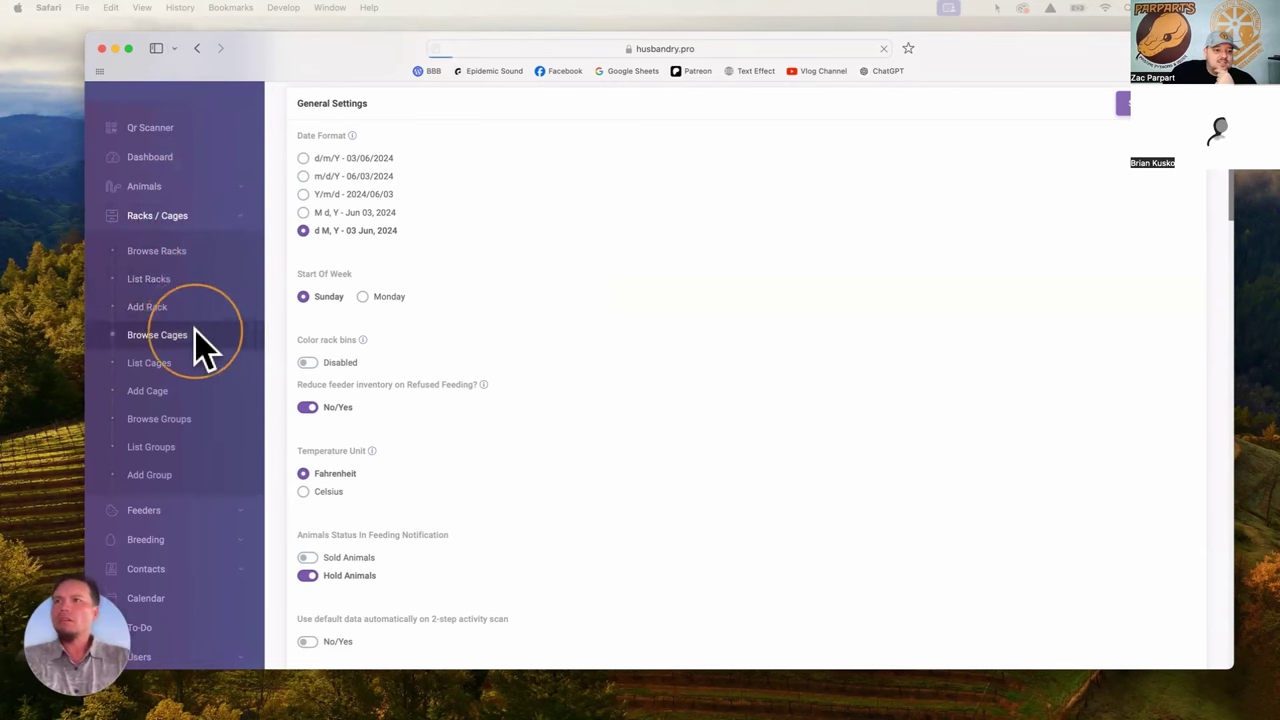
click(606, 338)
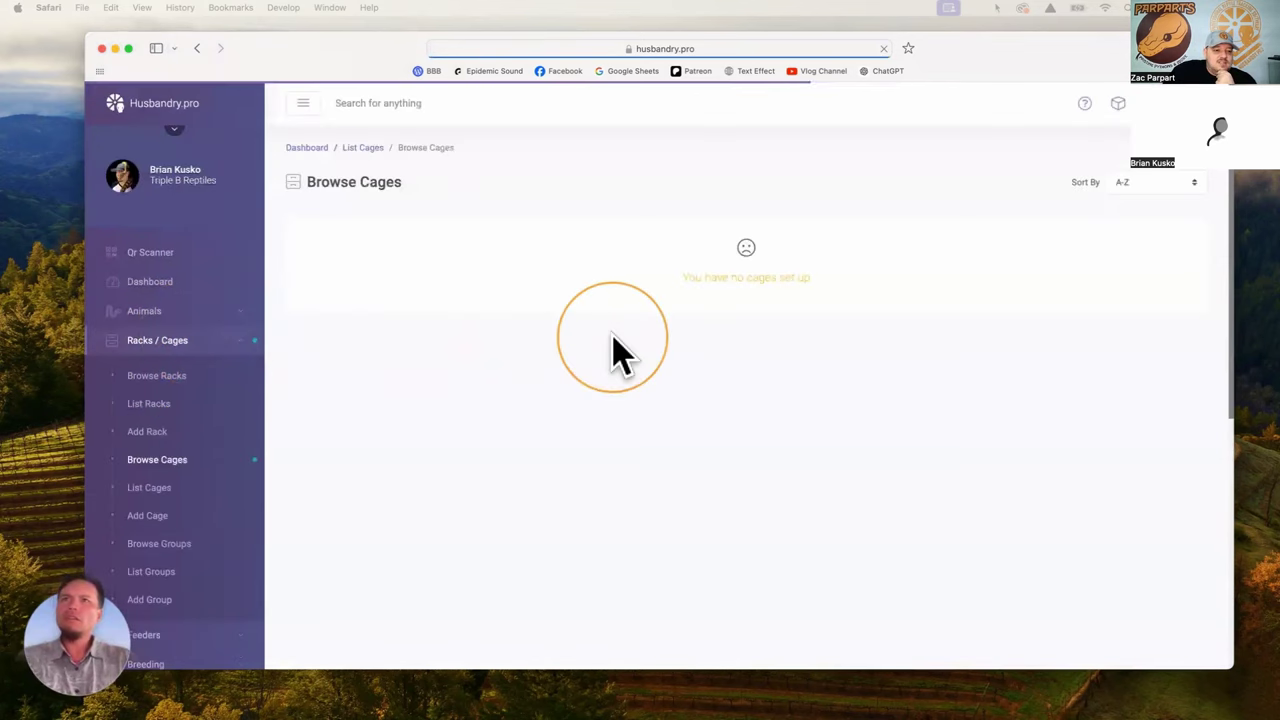
scroll(750, 366, down, 1)
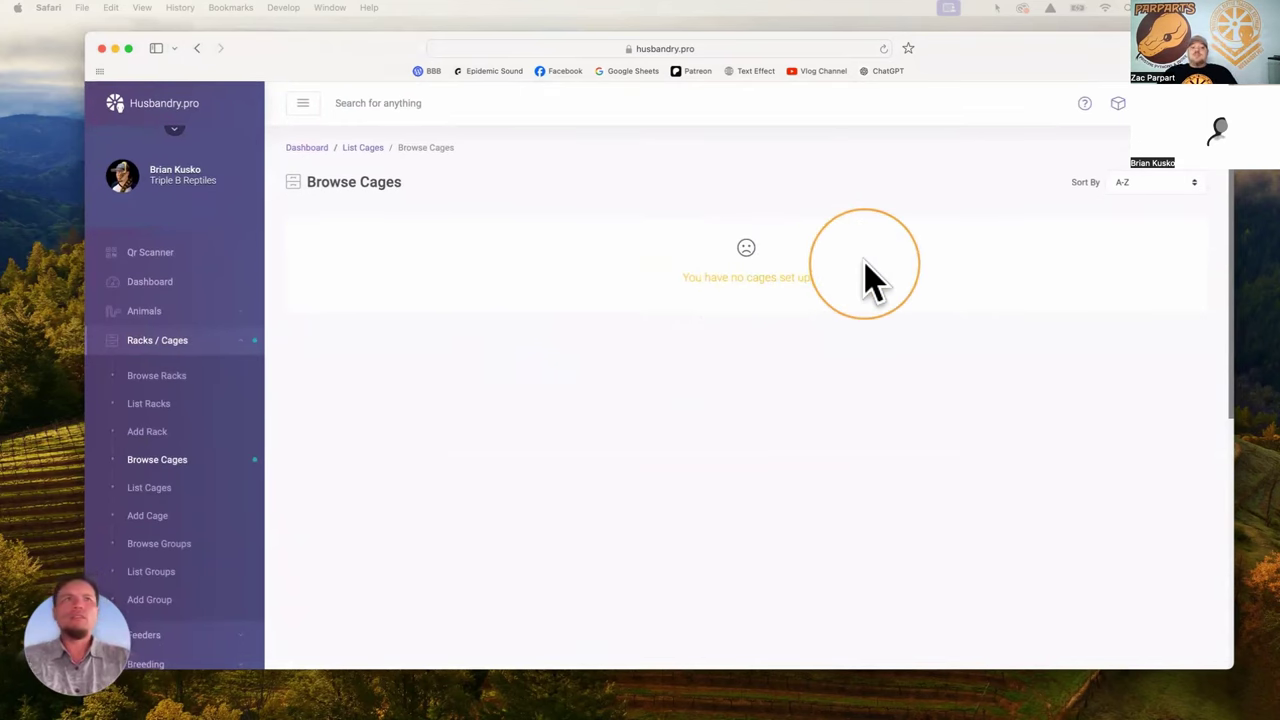
scroll(864, 277, down, 3)
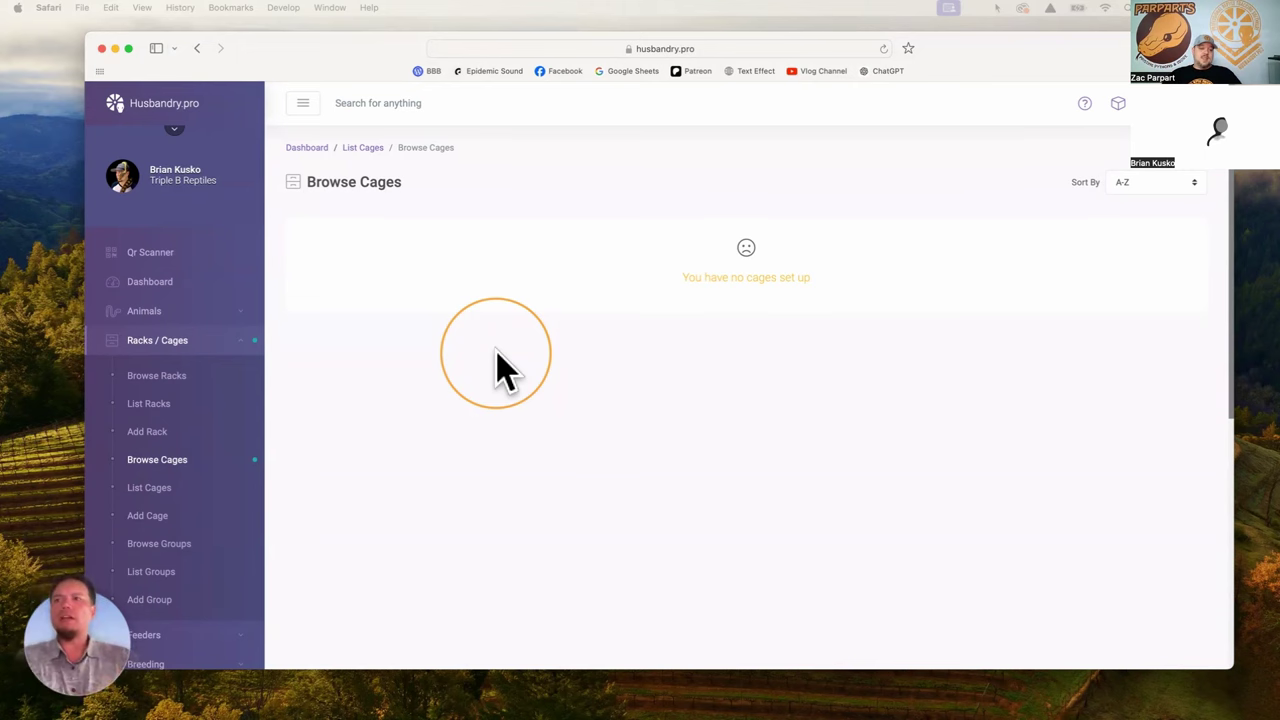
scroll(167, 438, down, 5)
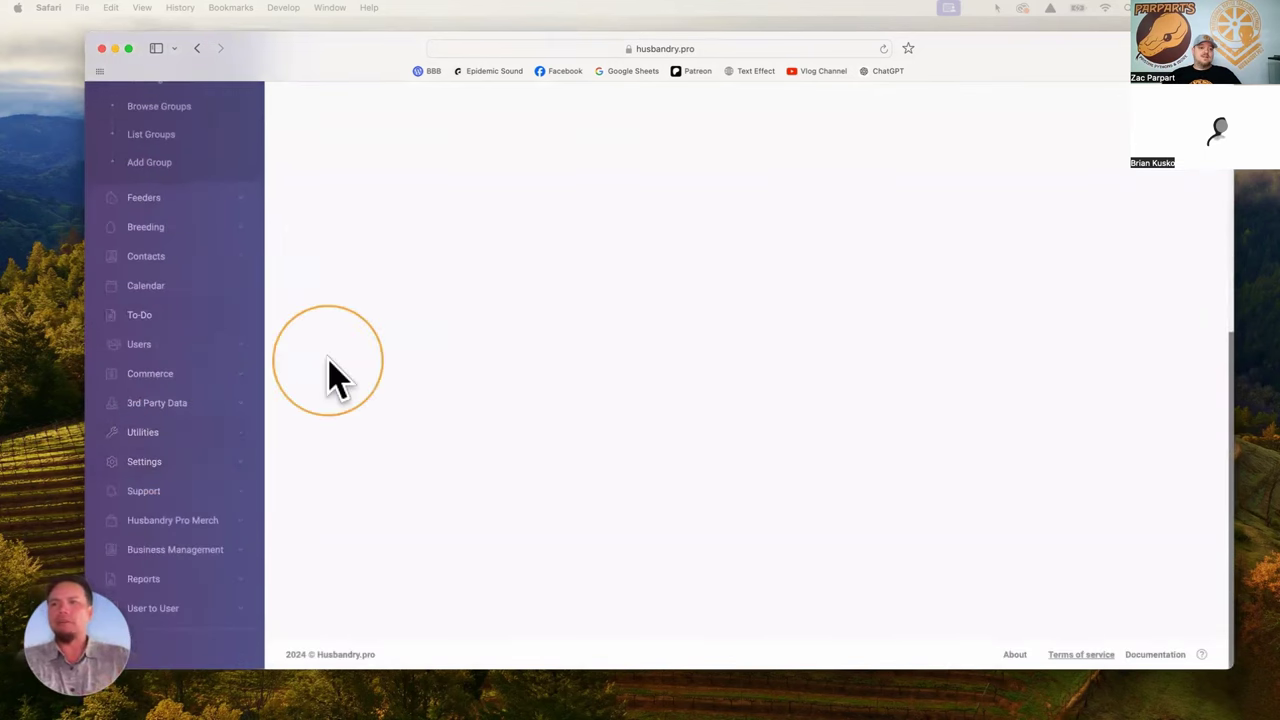
- Leave the empty Browse Cages page and reopen the General Settings page
scroll(329, 377, up, 5)
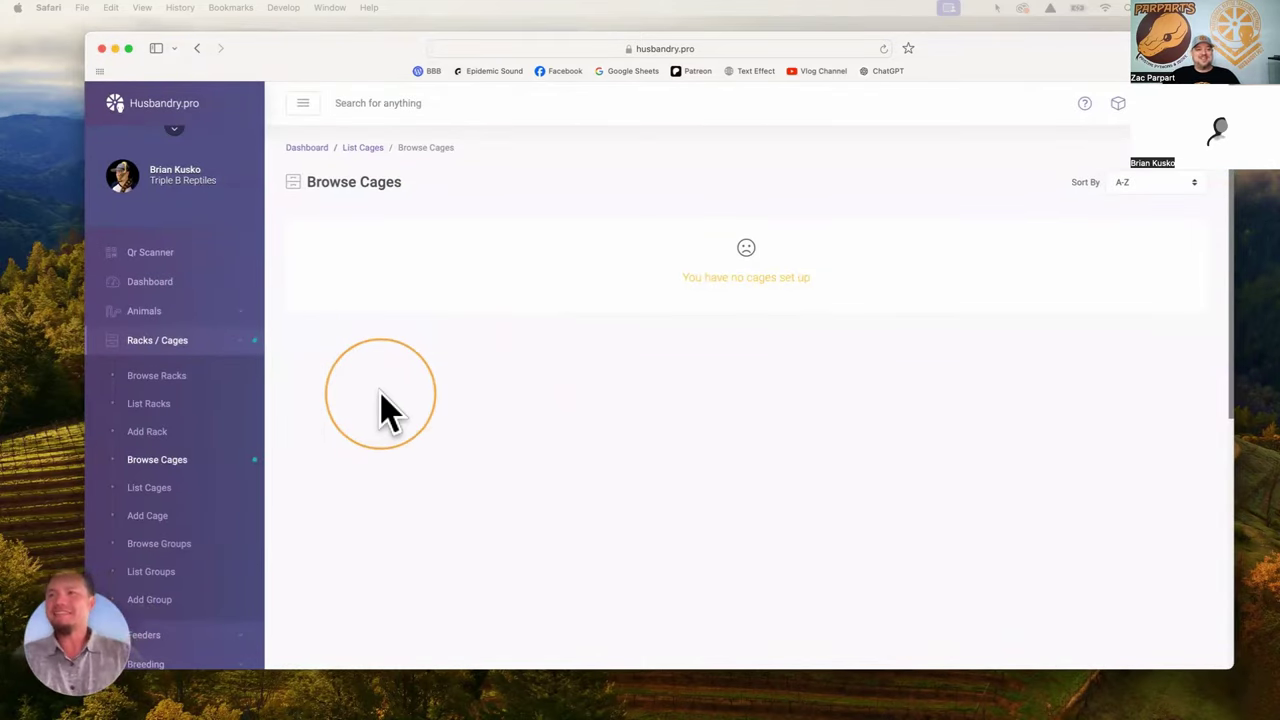
click(180, 350)
scroll(205, 455, down, 3)
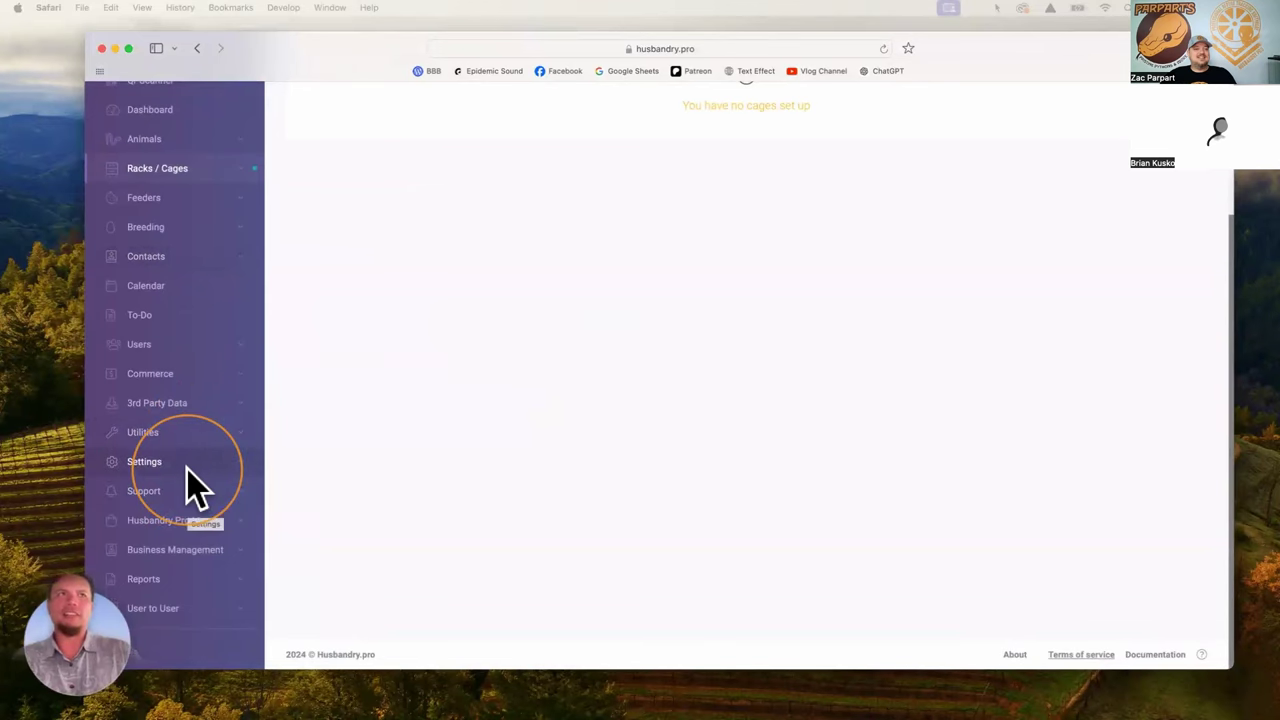
click(187, 466)
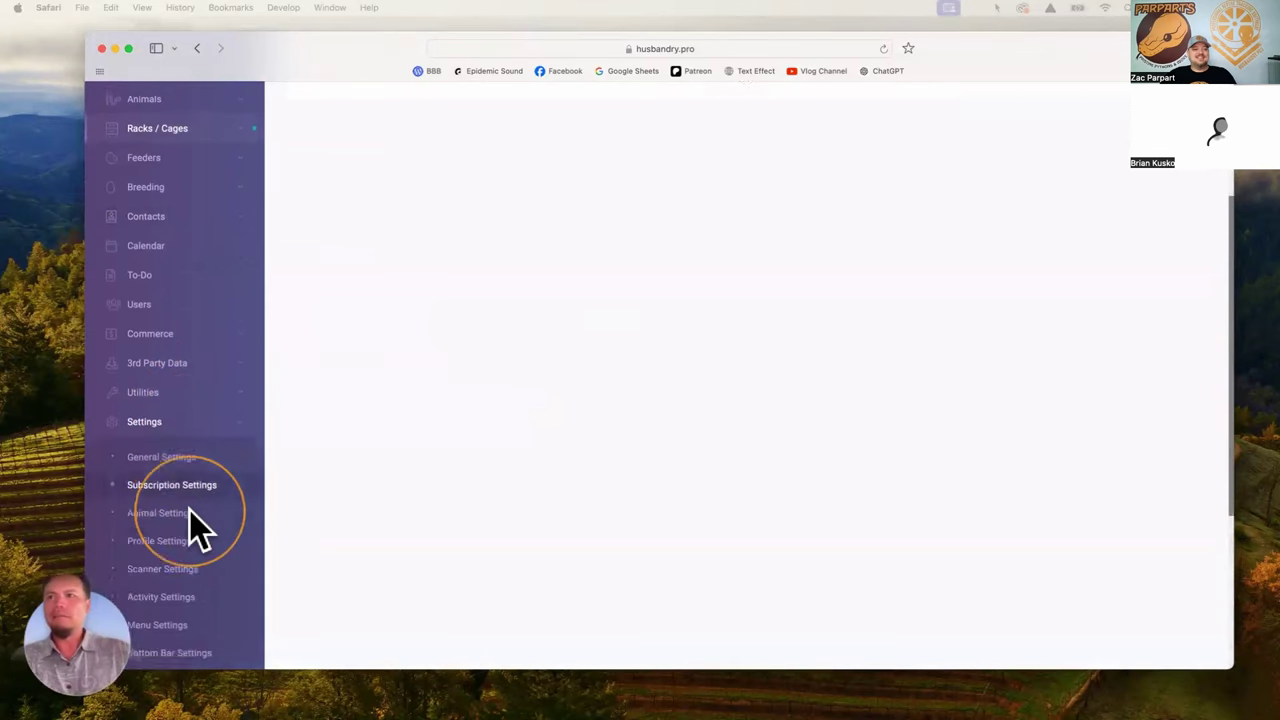
scroll(192, 520, down, 4)
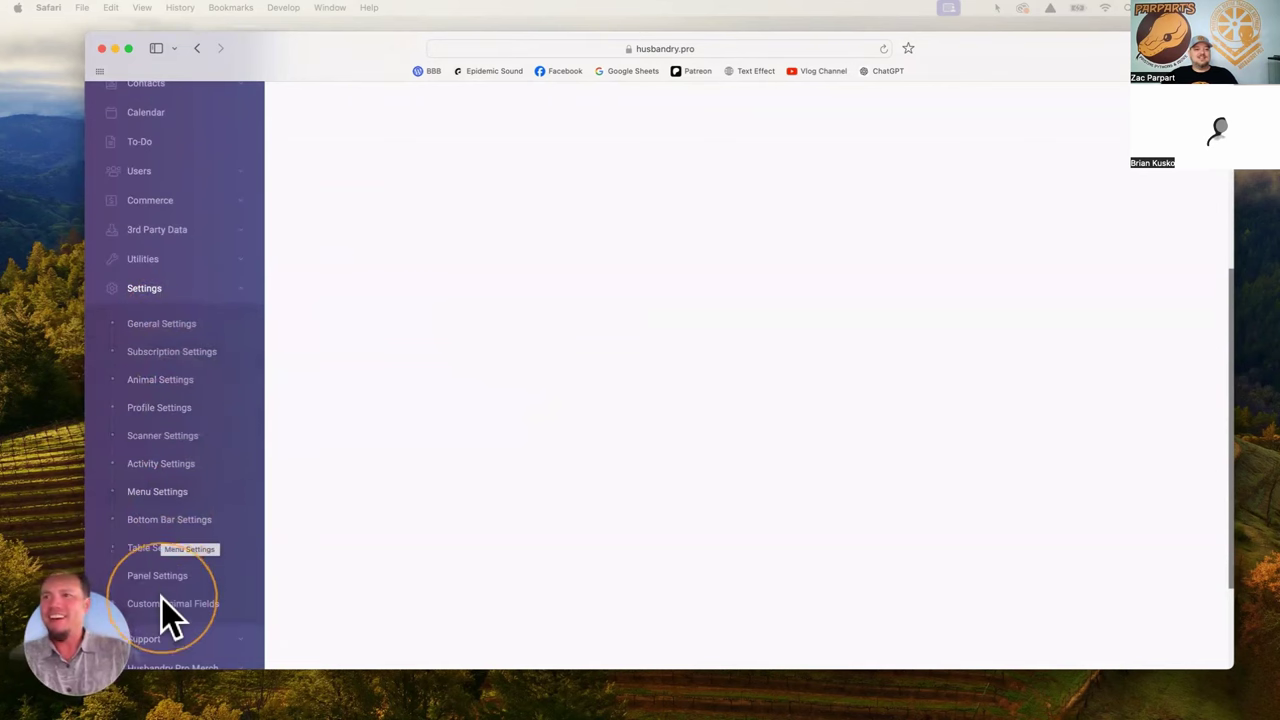
click(185, 324)
- Review the General Settings options from date format through QR codes, animal last weight, NFC, animal type display and navigation type
scroll(509, 351, down, 4)
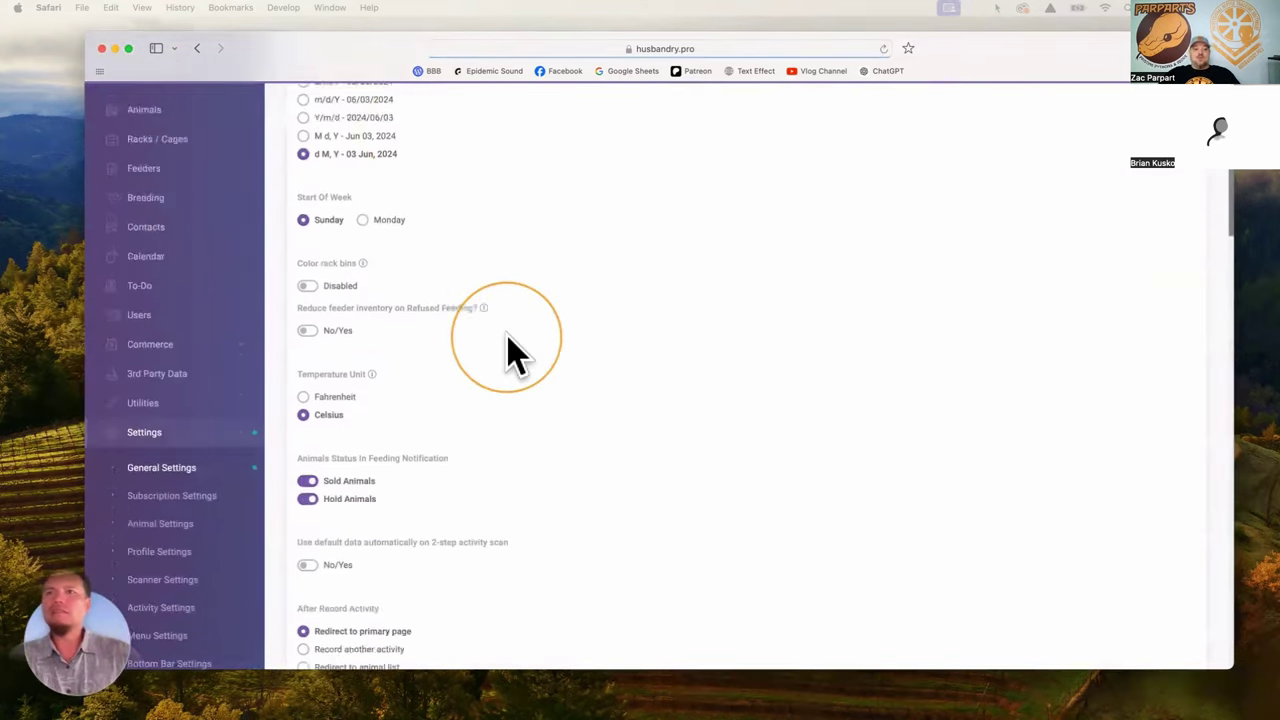
scroll(509, 351, down, 10)
scroll(509, 351, down, 6)
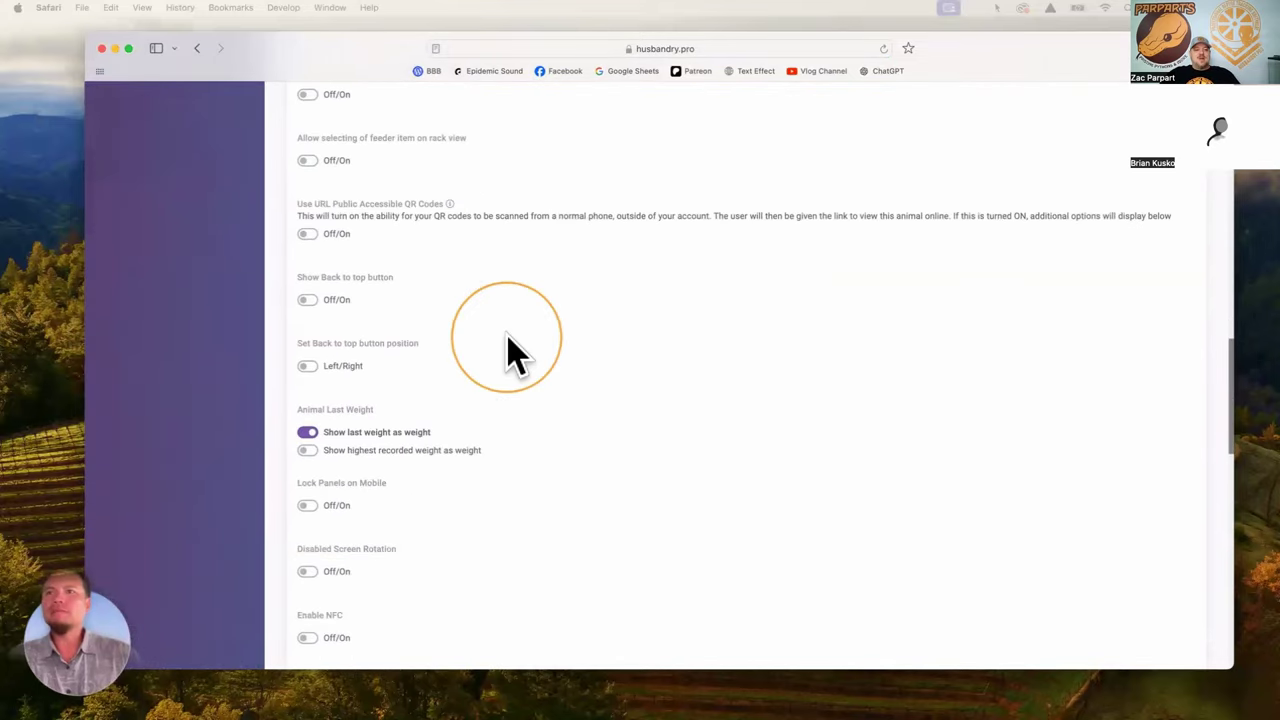
scroll(509, 351, down, 4)
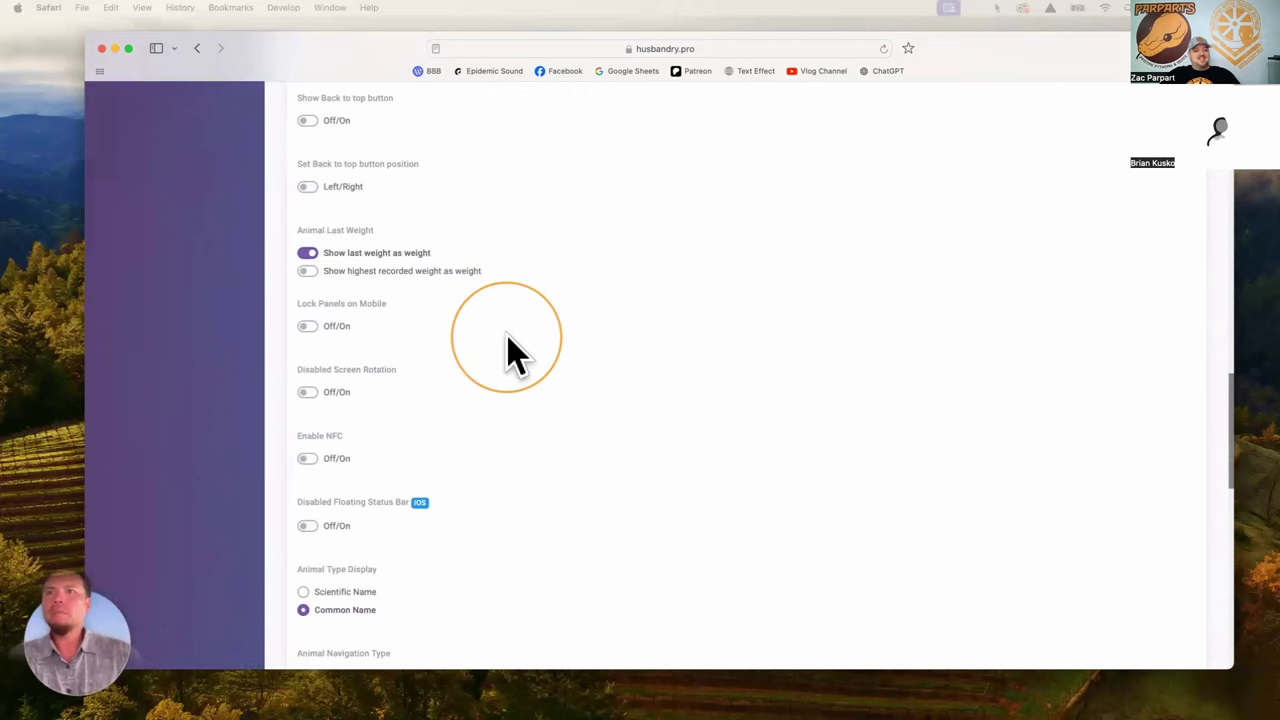
scroll(509, 351, down, 3)
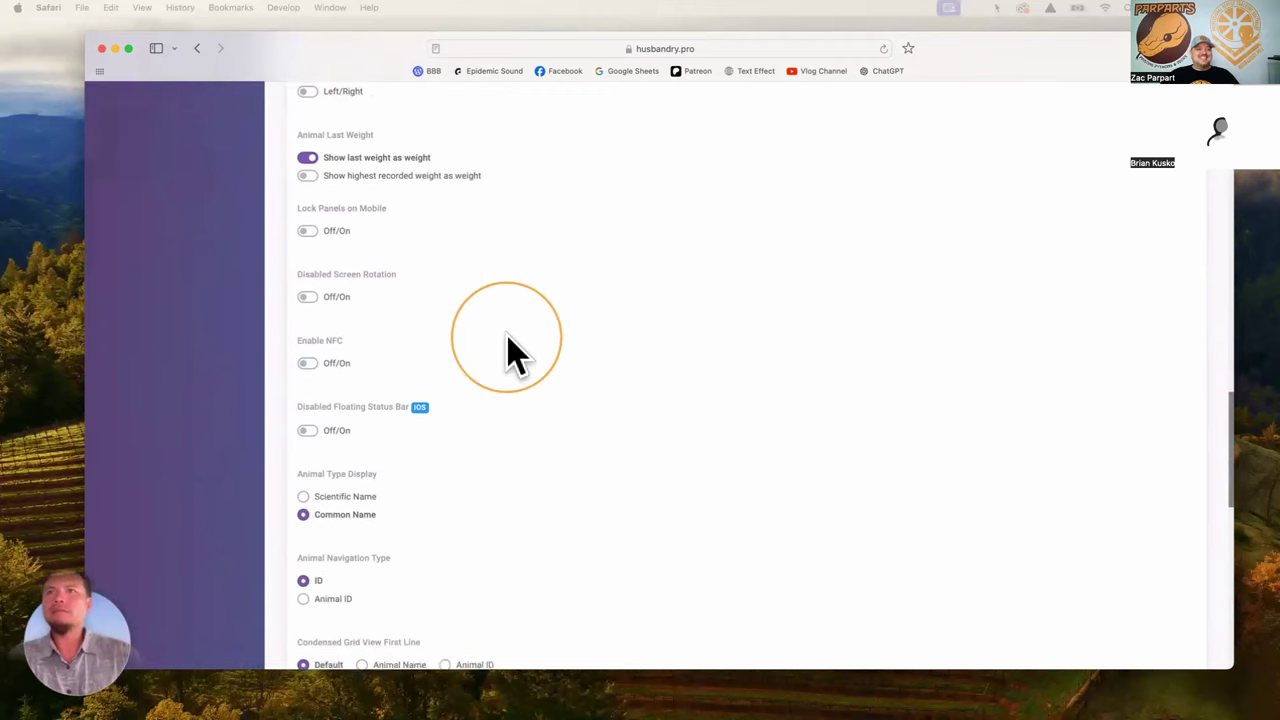
scroll(497, 268, down, 2)
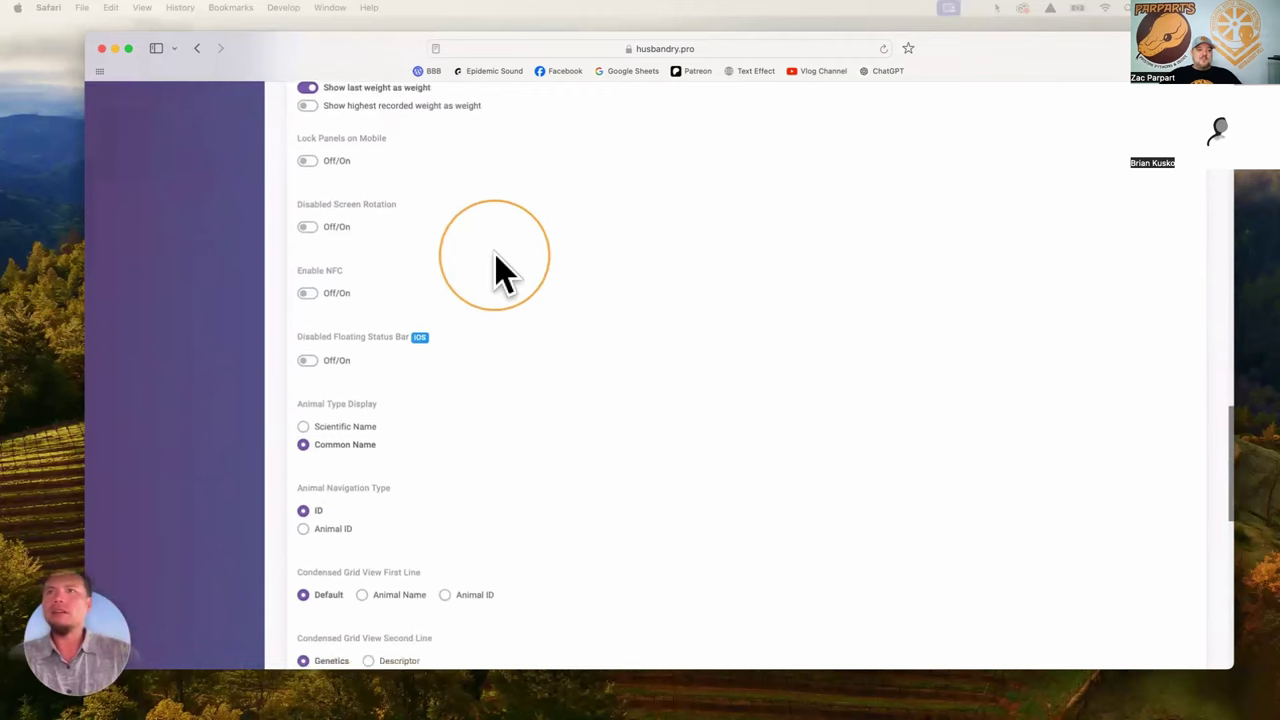
scroll(497, 268, down, 2)
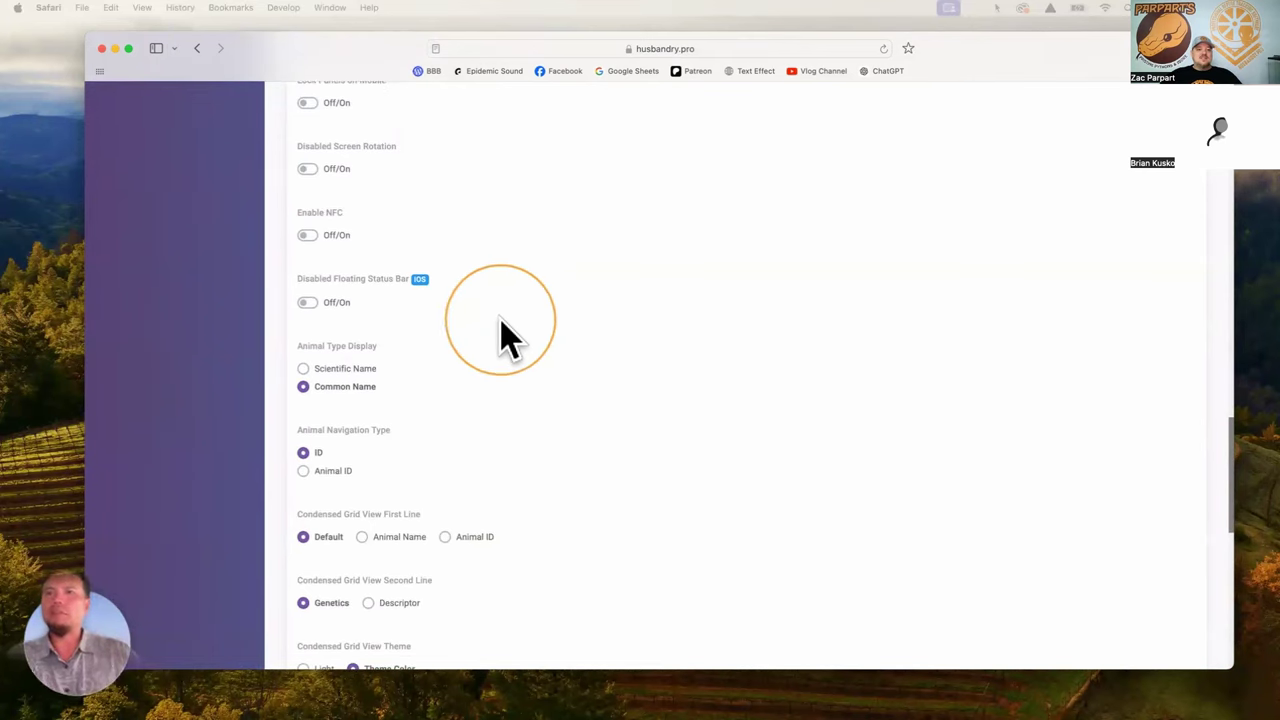
scroll(500, 334, down, 2)
scroll(510, 338, down, 1)
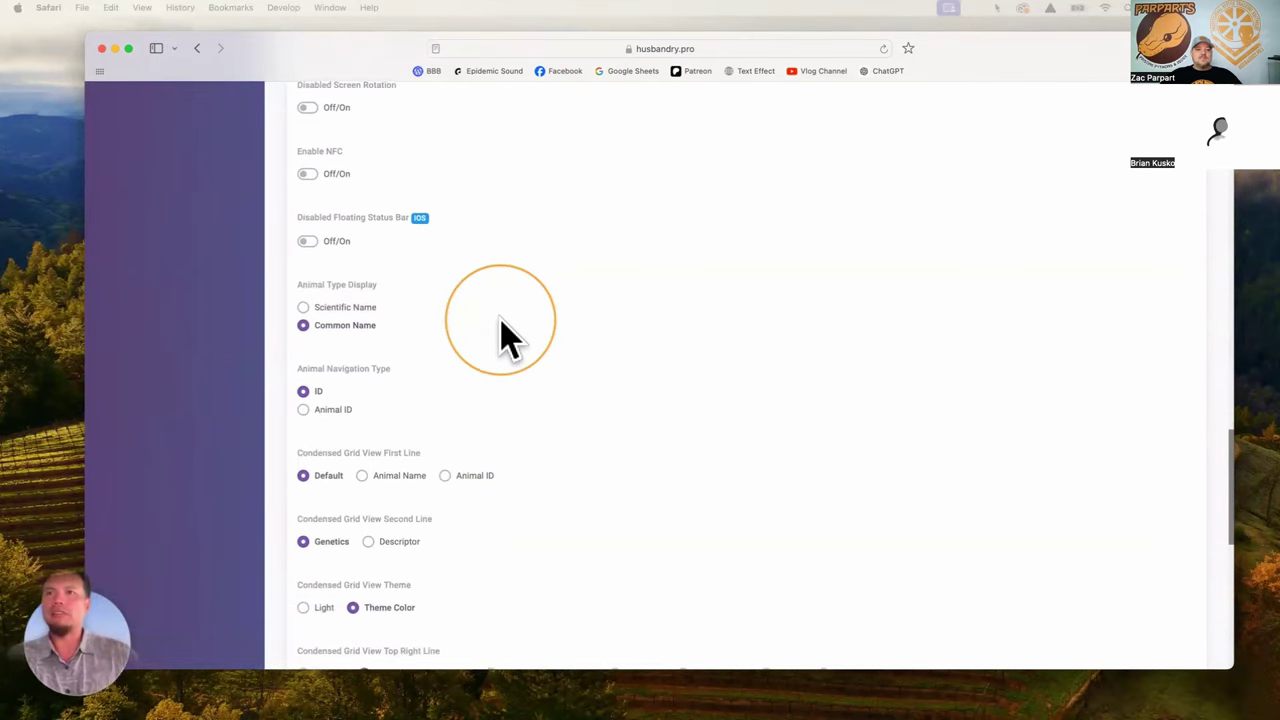
scroll(500, 337, down, 2)
scroll(473, 299, down, 2)
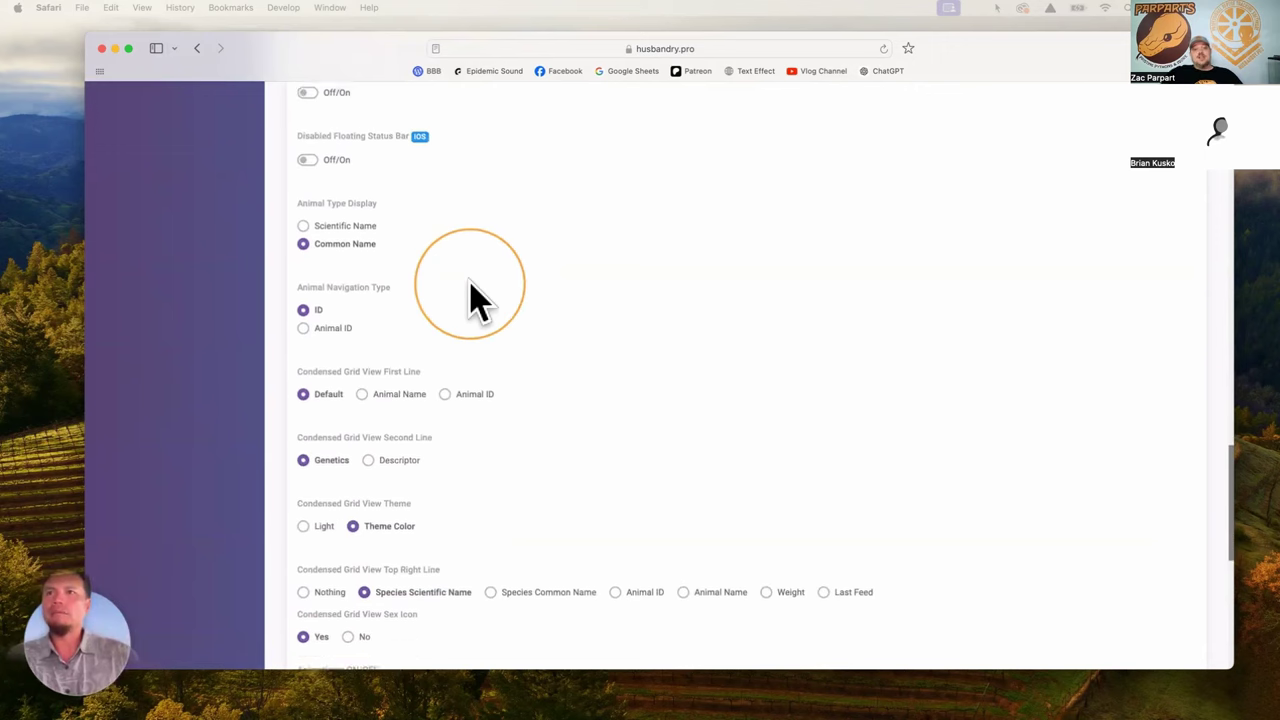
- Examine the remaining General Settings: condensed grid view, animations, sex symbols, gene prefixes, store page link, NFC URL and currency format
scroll(533, 314, down, 2)
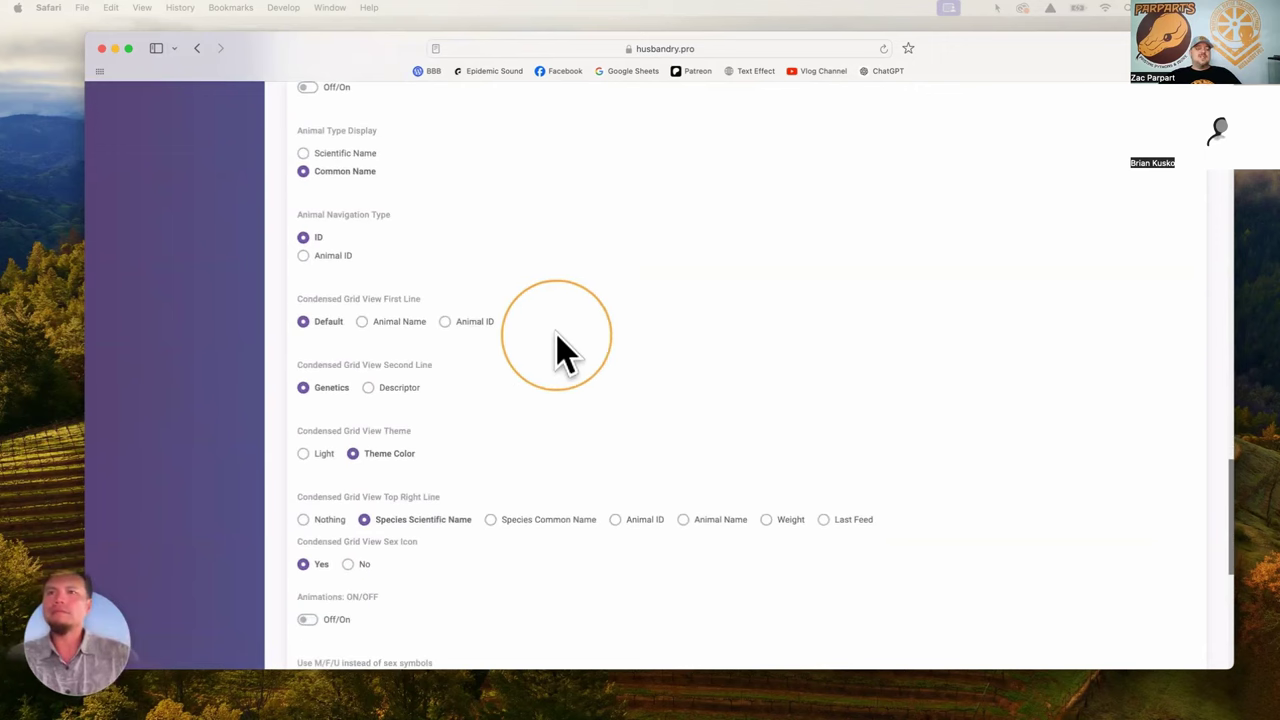
scroll(560, 352, down, 2)
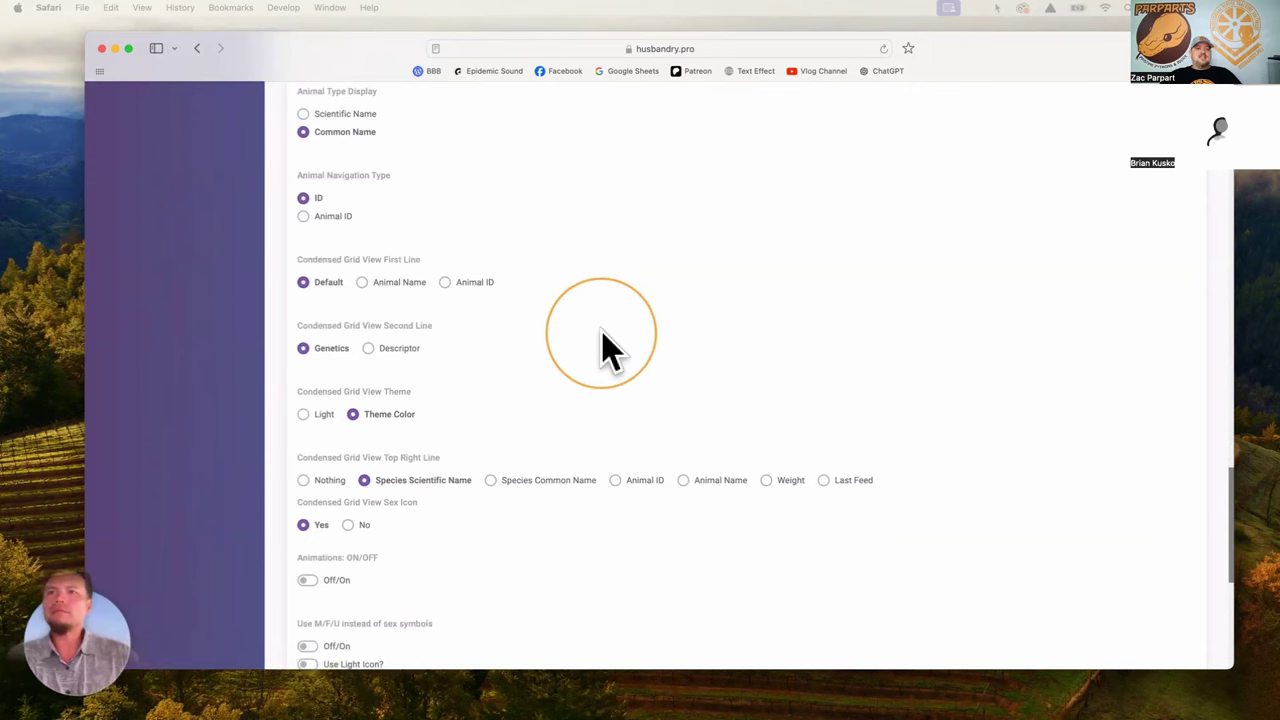
scroll(560, 352, down, 3)
scroll(555, 365, down, 4)
scroll(545, 400, down, 1)
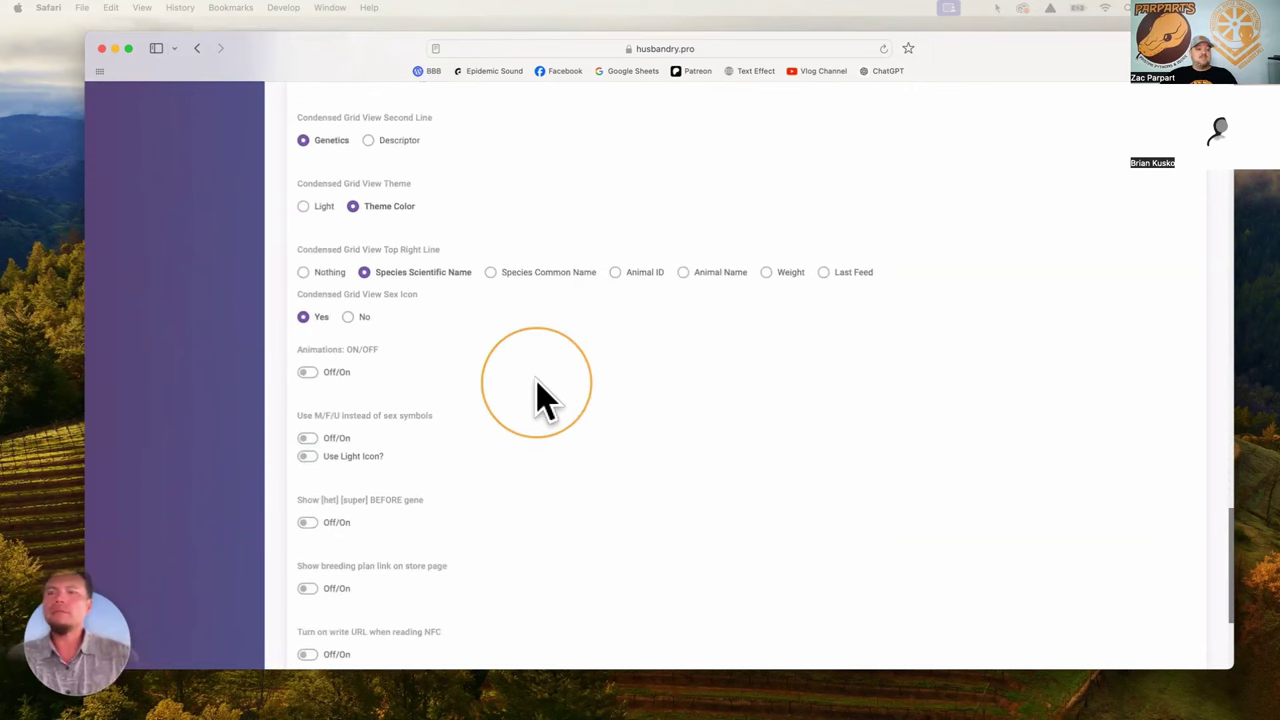
scroll(538, 398, down, 2)
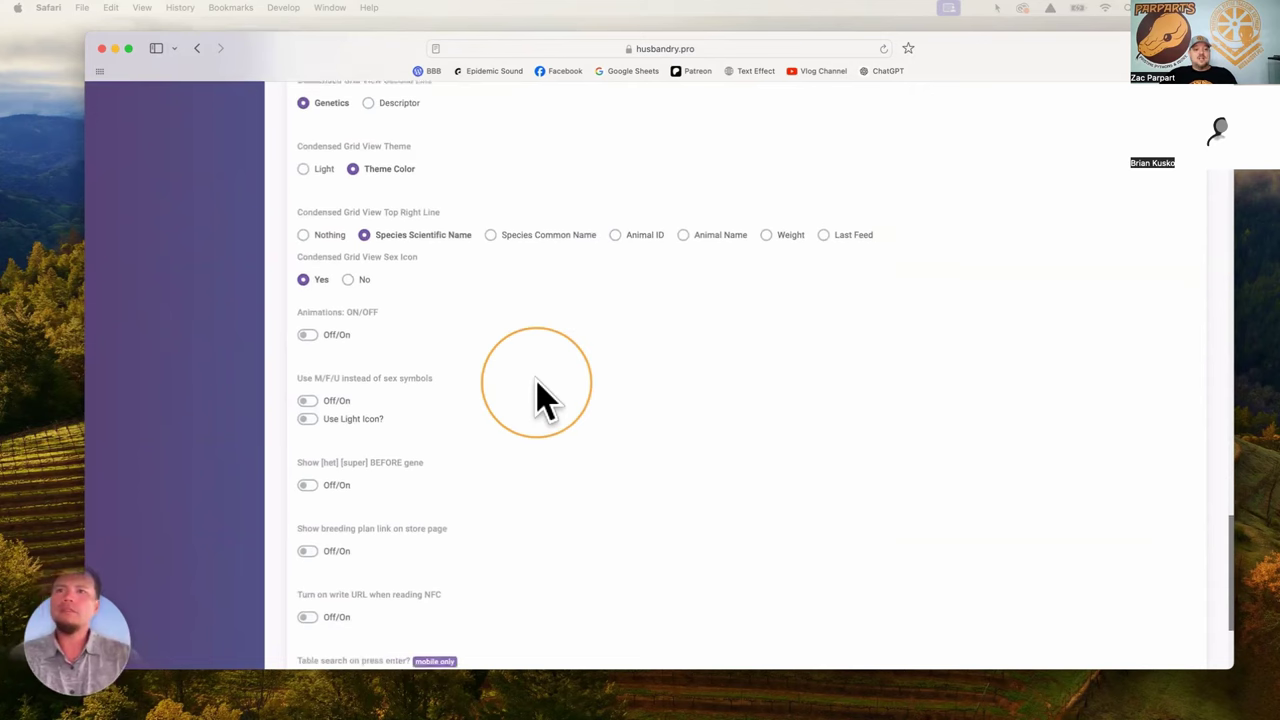
scroll(538, 398, down, 3)
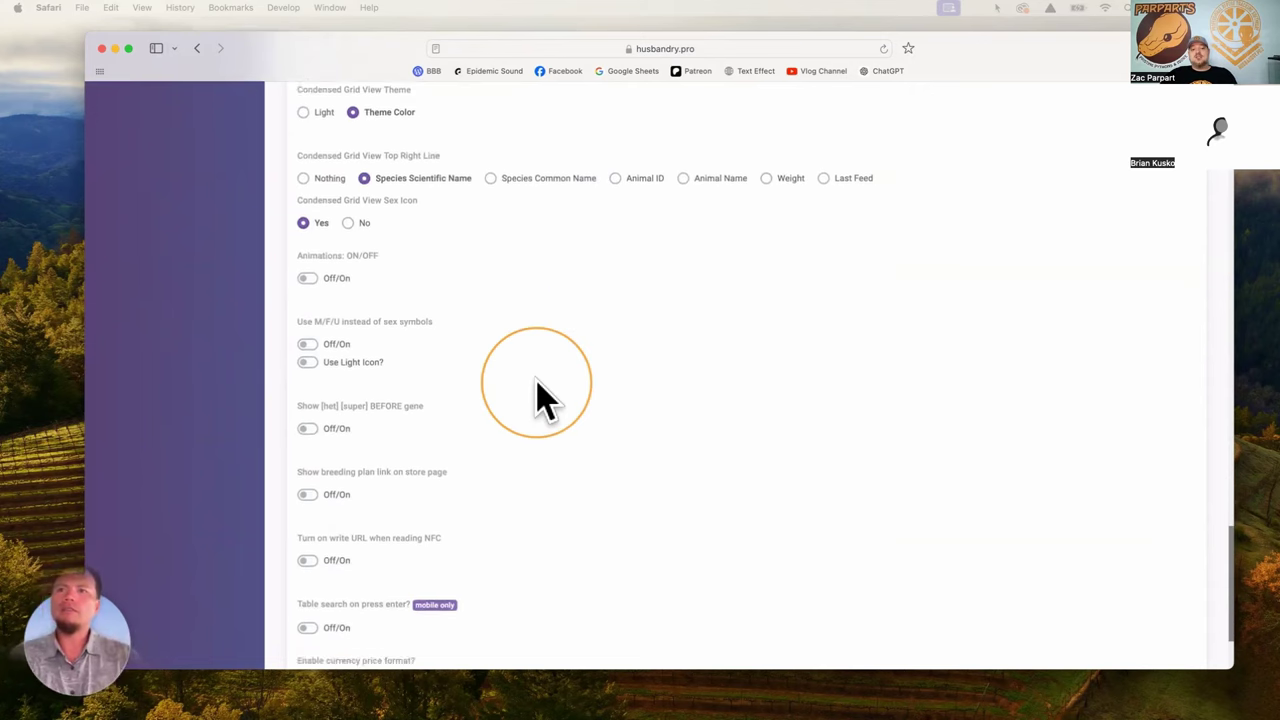
scroll(538, 398, down, 4)
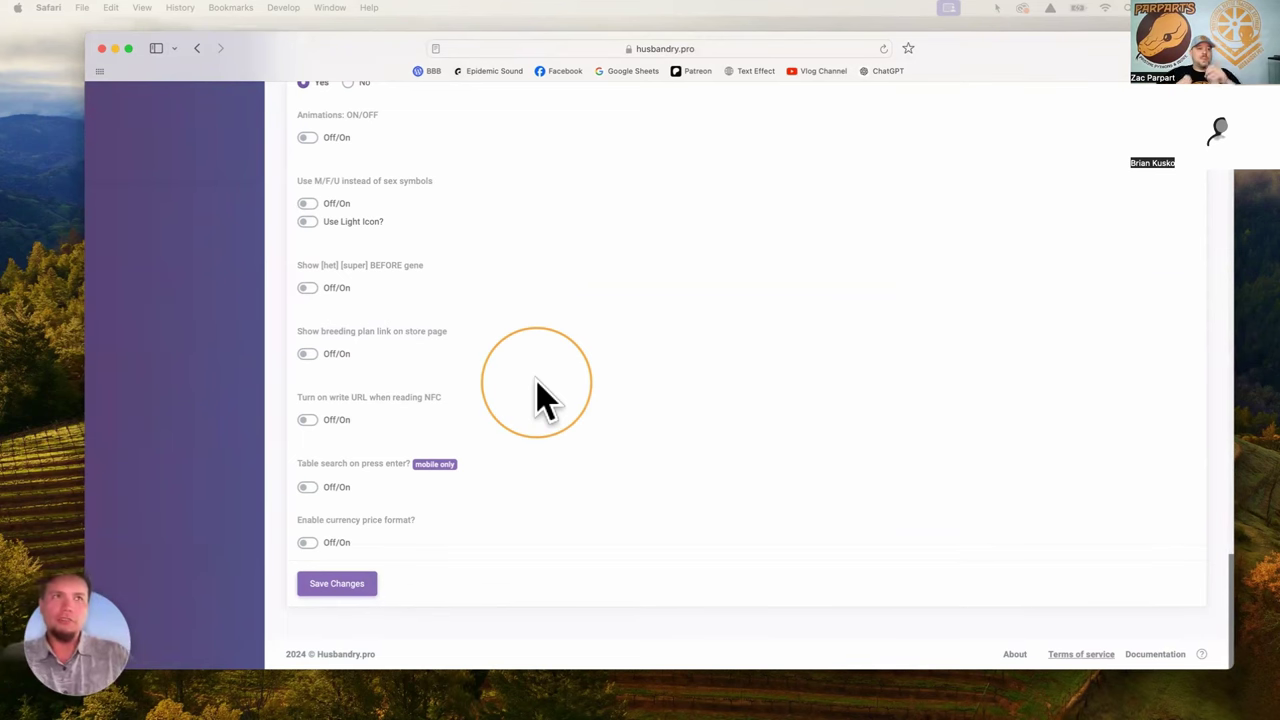
scroll(538, 398, up, 10)
scroll(538, 398, up, 10)
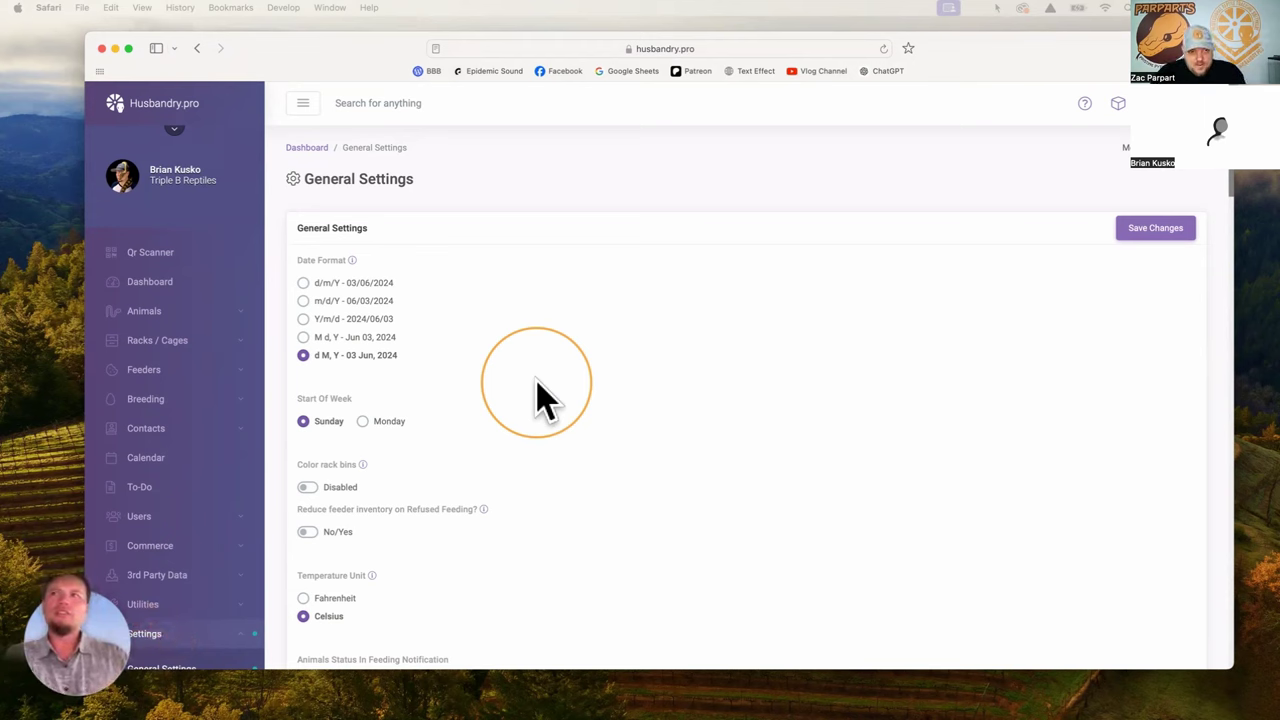
click(212, 311)
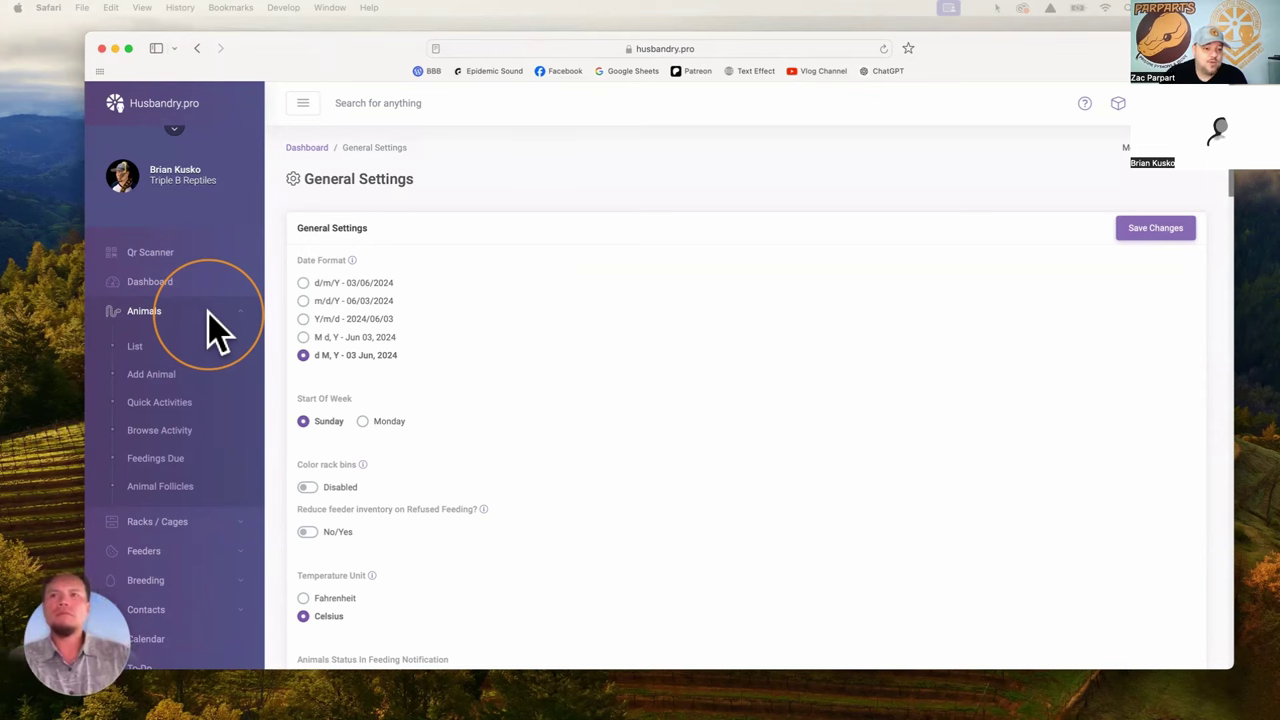
click(208, 313)
scroll(208, 372, down, 2)
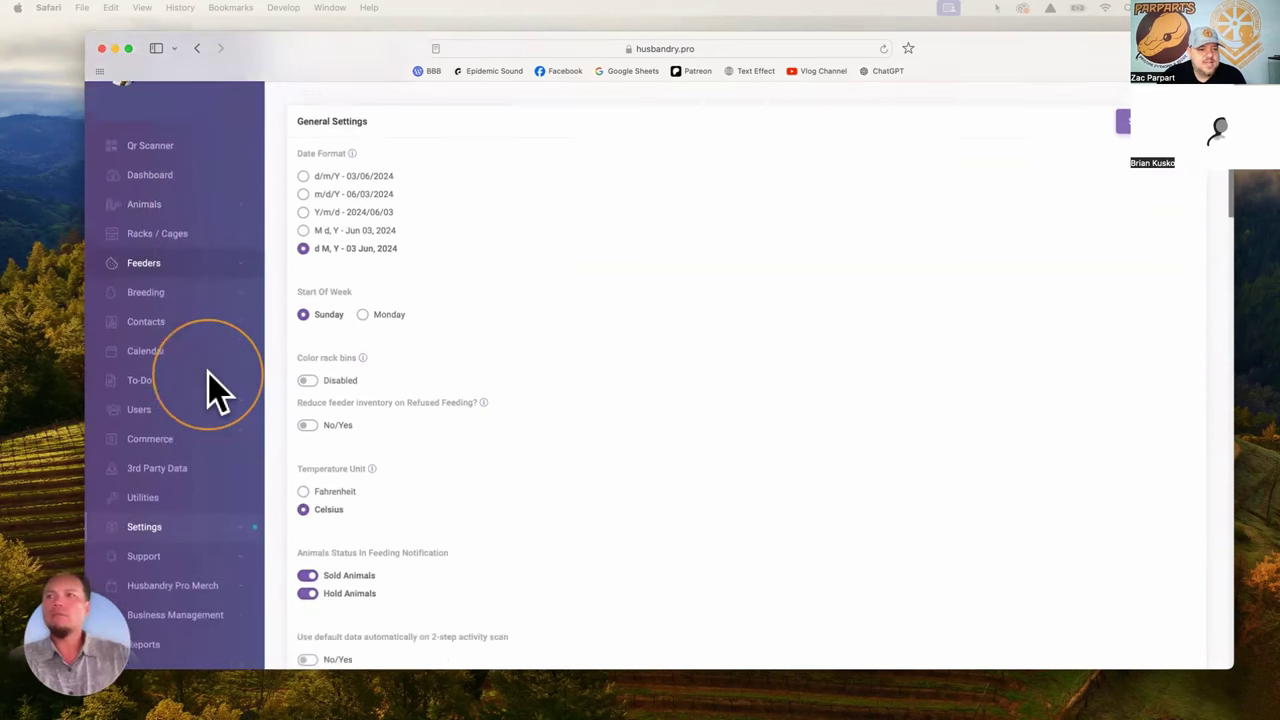
scroll(208, 372, down, 3)
scroll(208, 372, up, 3)
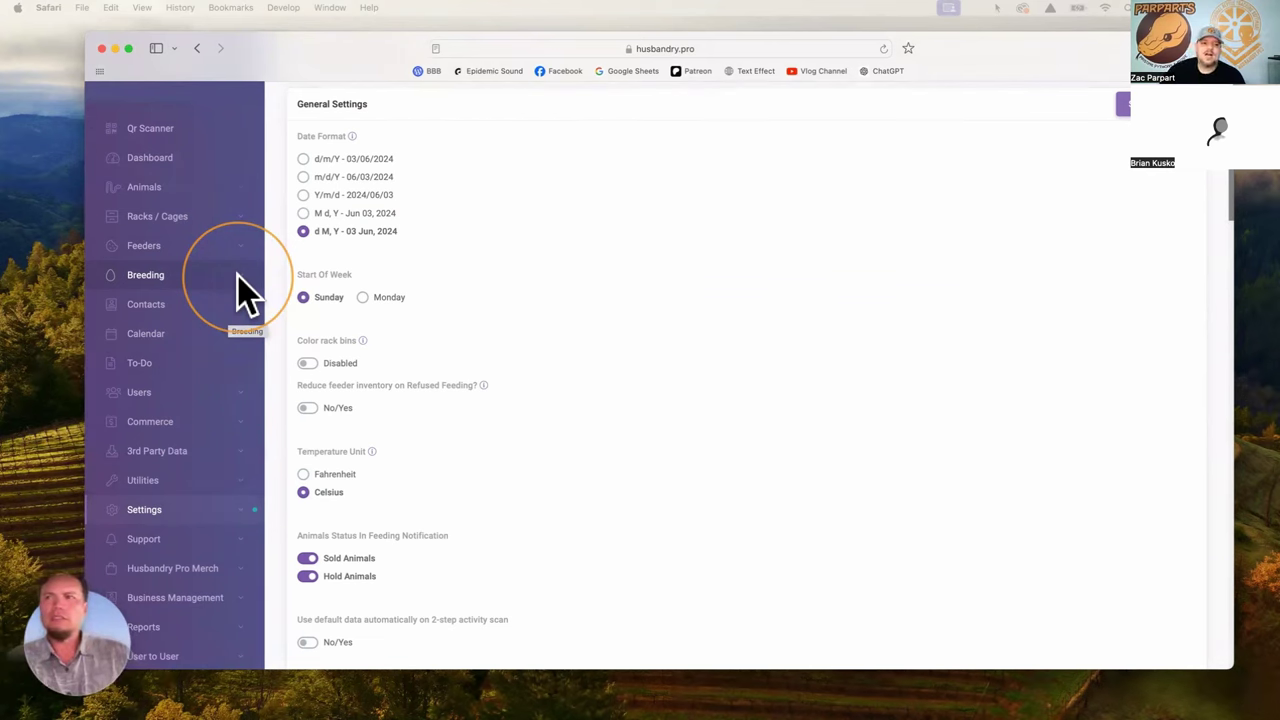
click(238, 184)
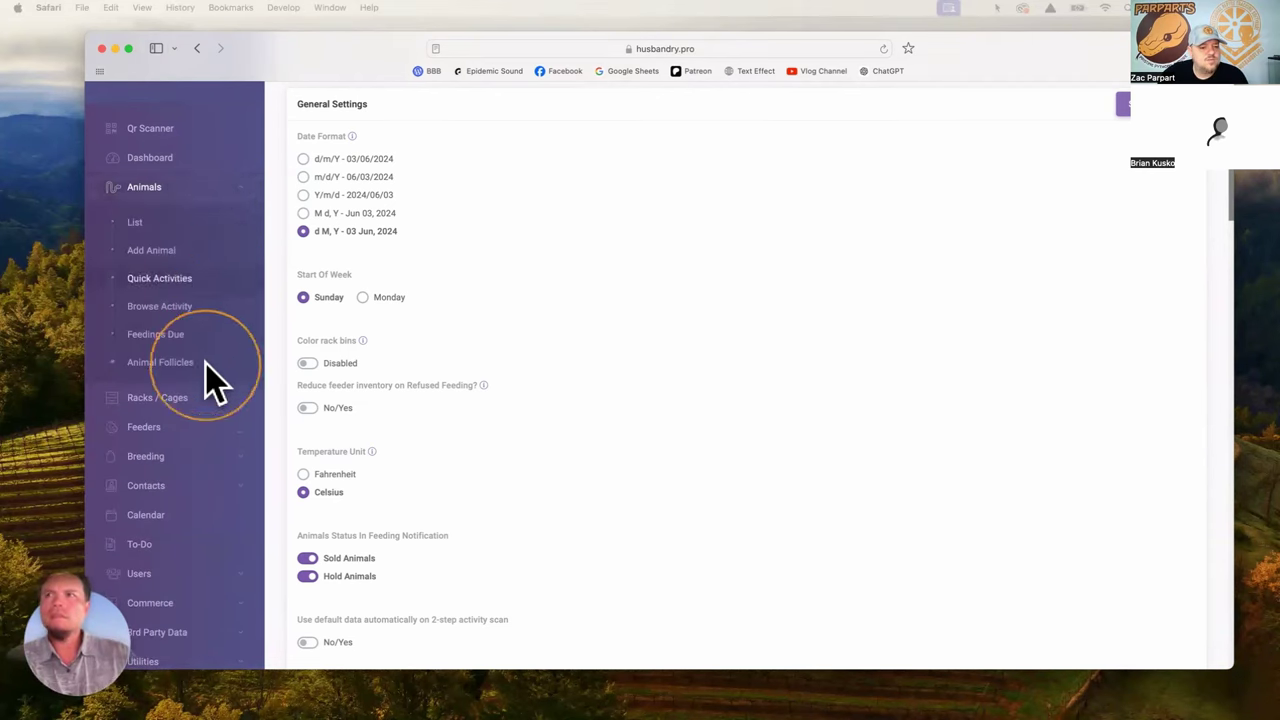
click(232, 193)
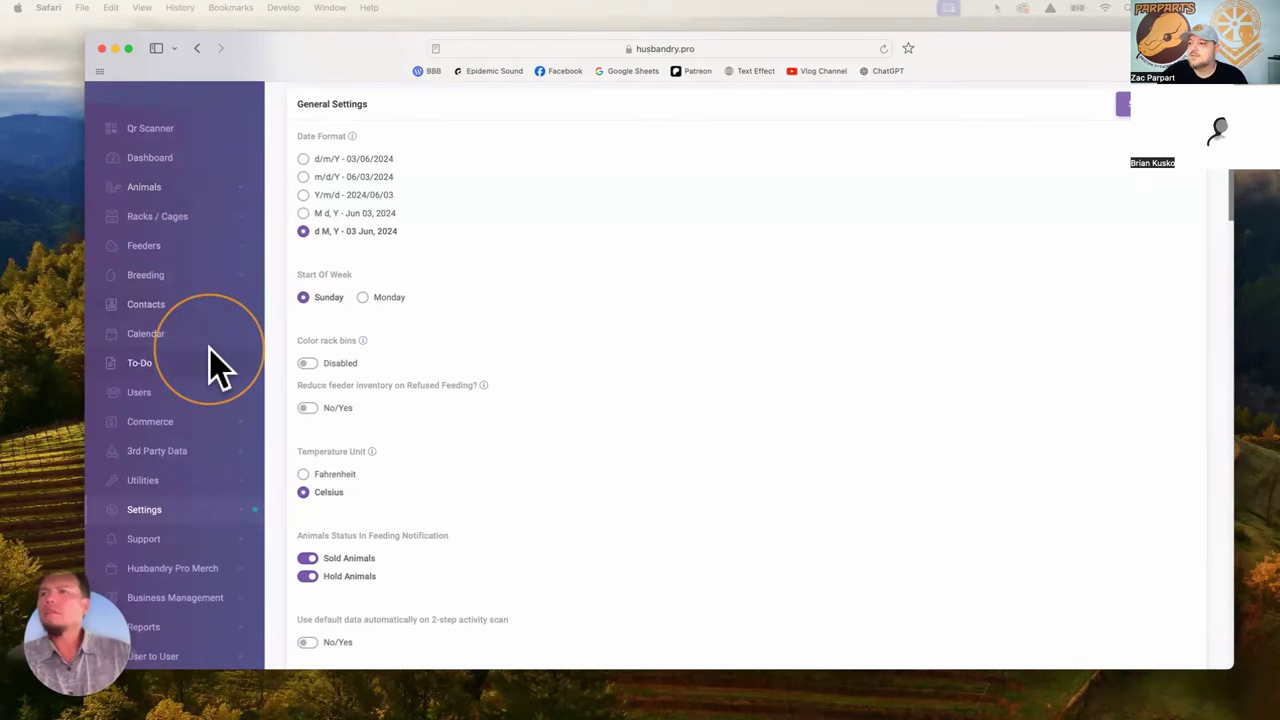
scroll(209, 348, up, 3)
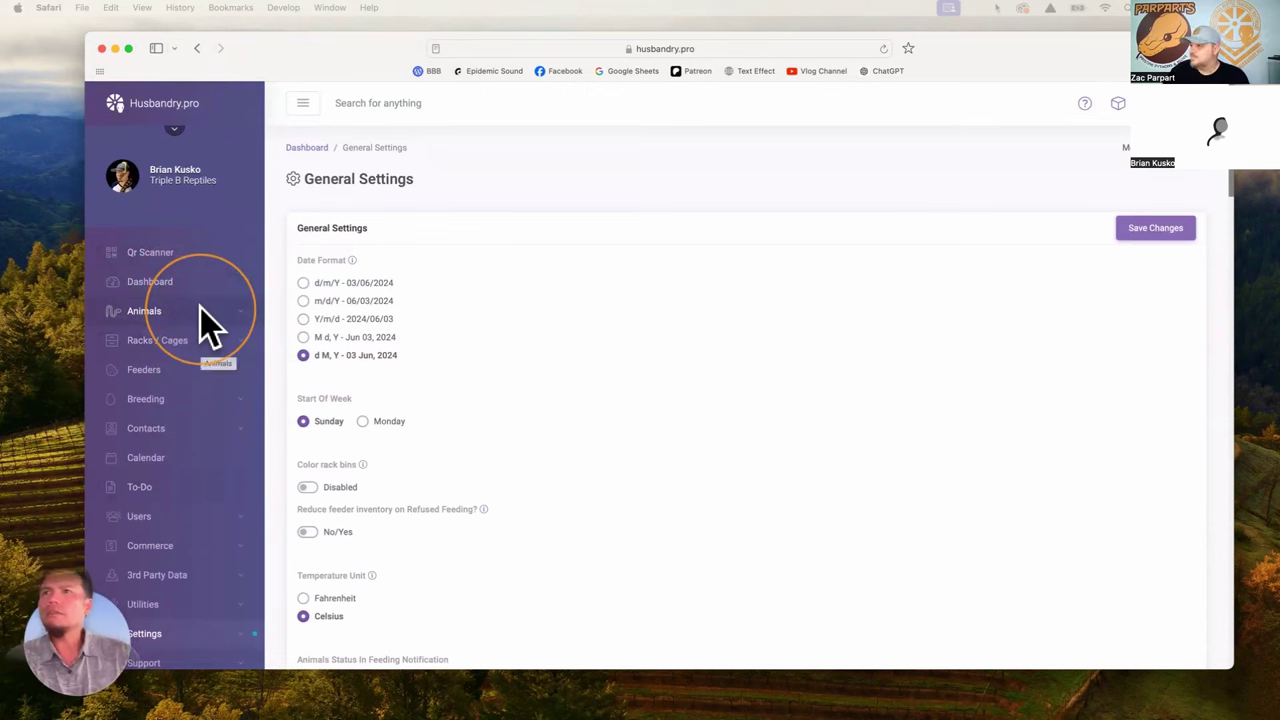
- Open the list of animals and look over its entries and columns
click(200, 310)
click(183, 348)
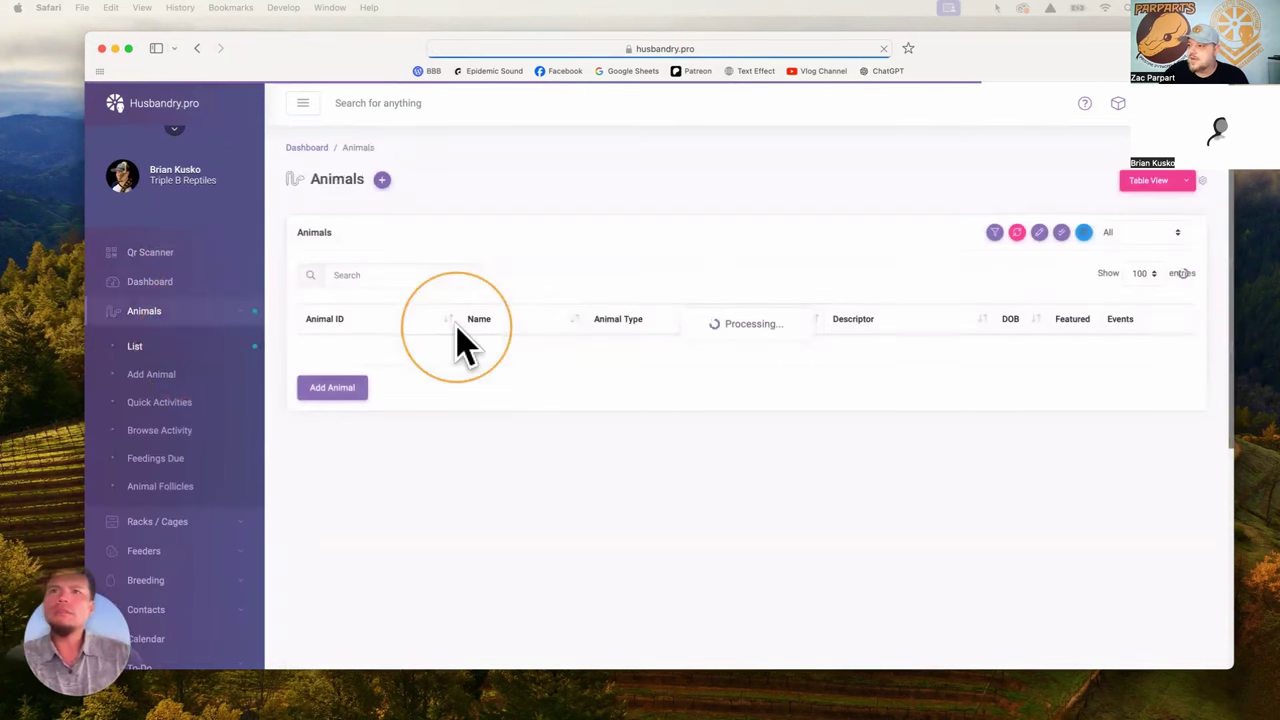
scroll(580, 370, down, 3)
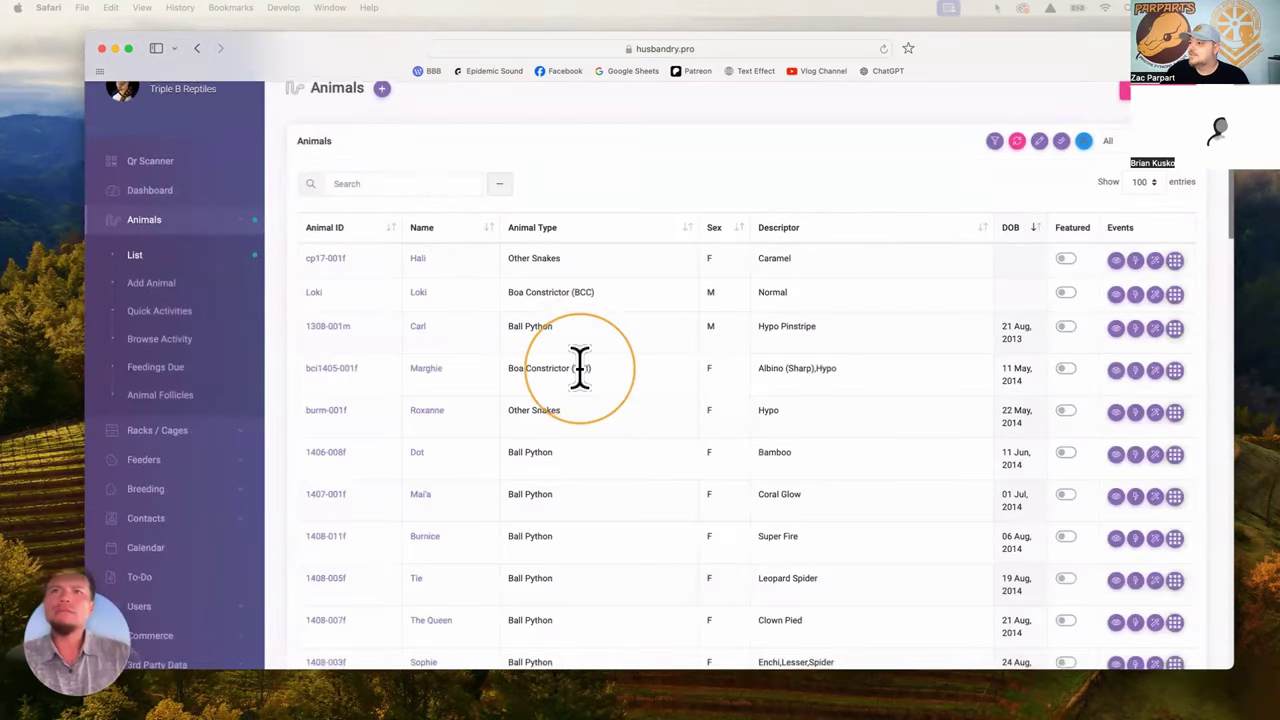
scroll(583, 372, down, 1)
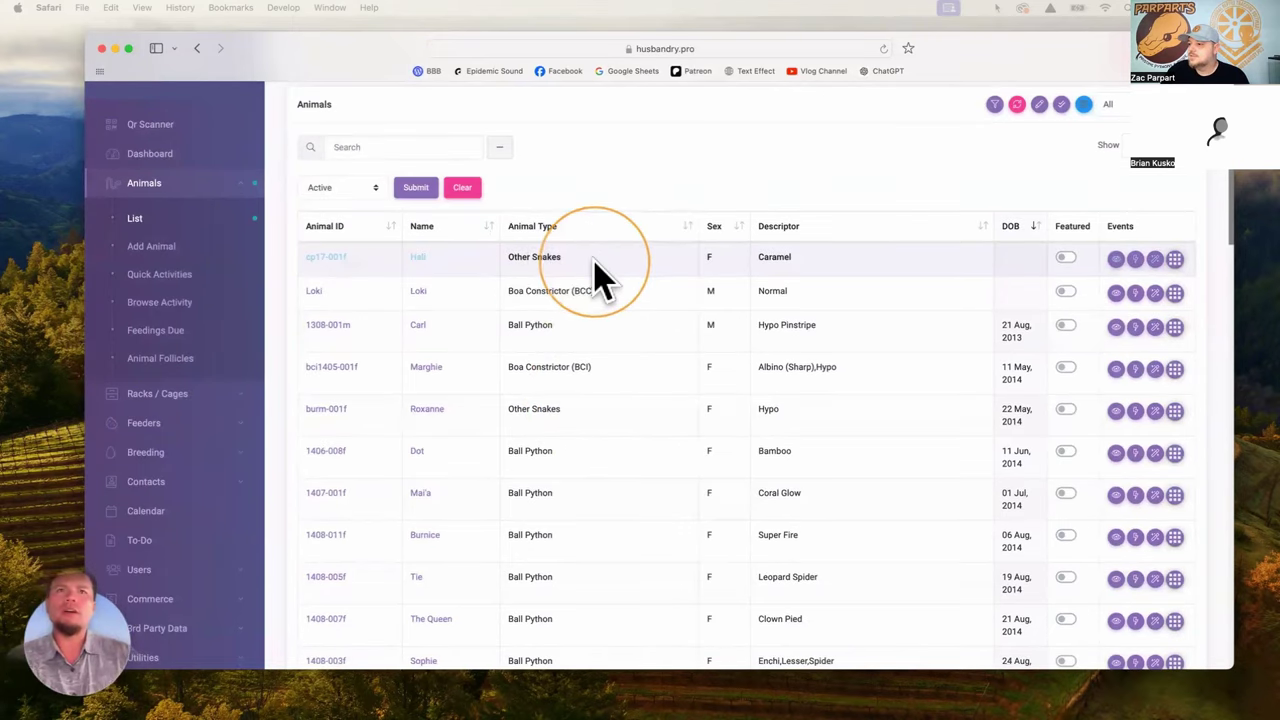
- Open animal cp17-001f for editing and view the choices available for its Animal Type
click(1175, 259)
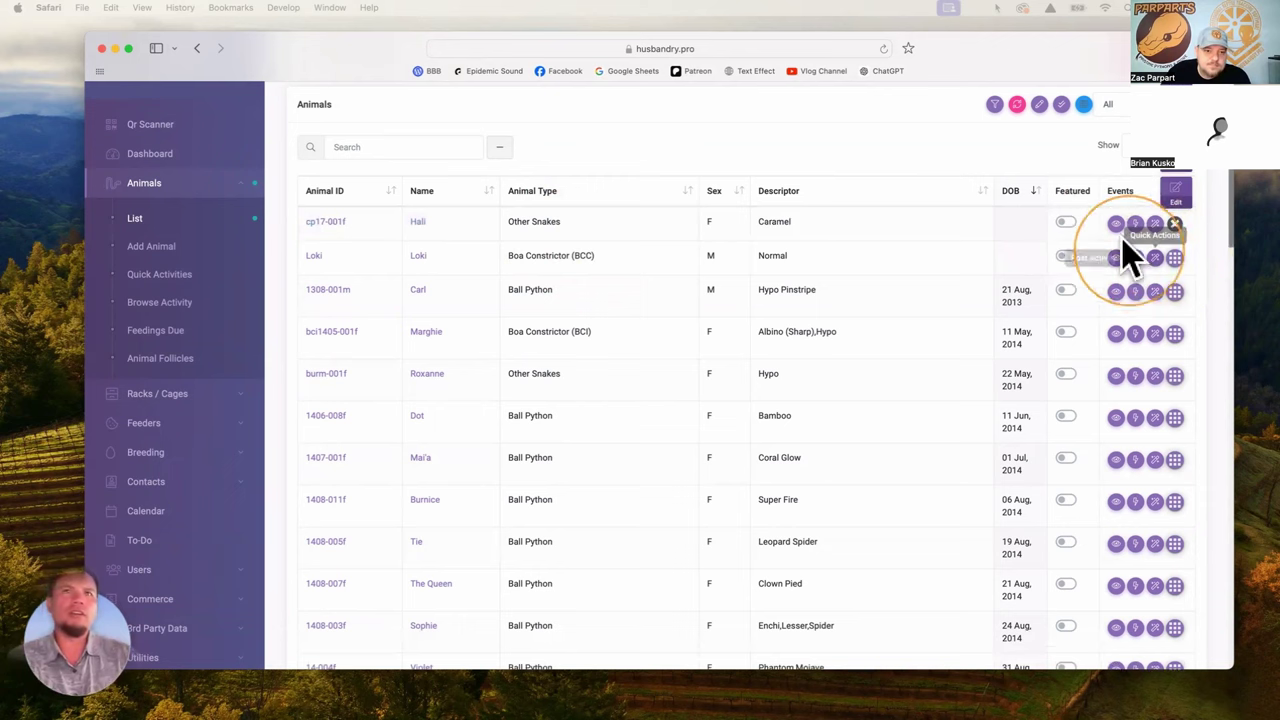
scroll(814, 329, up, 2)
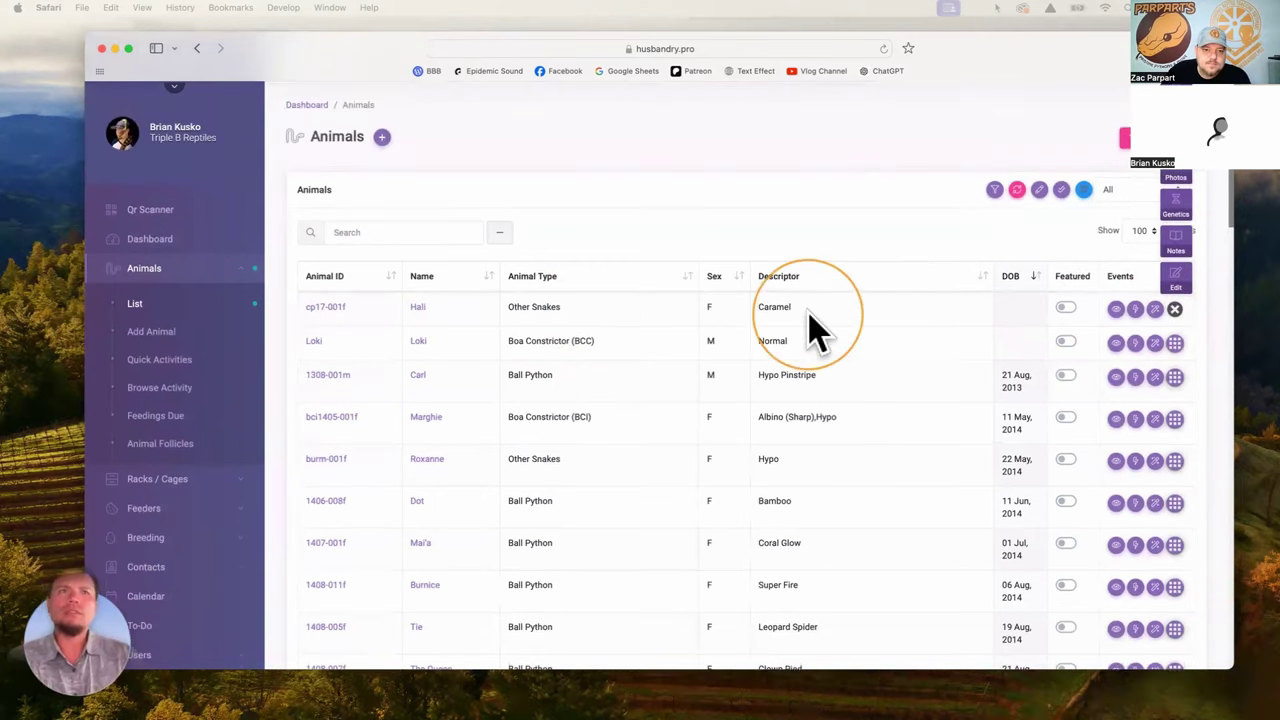
click(1176, 280)
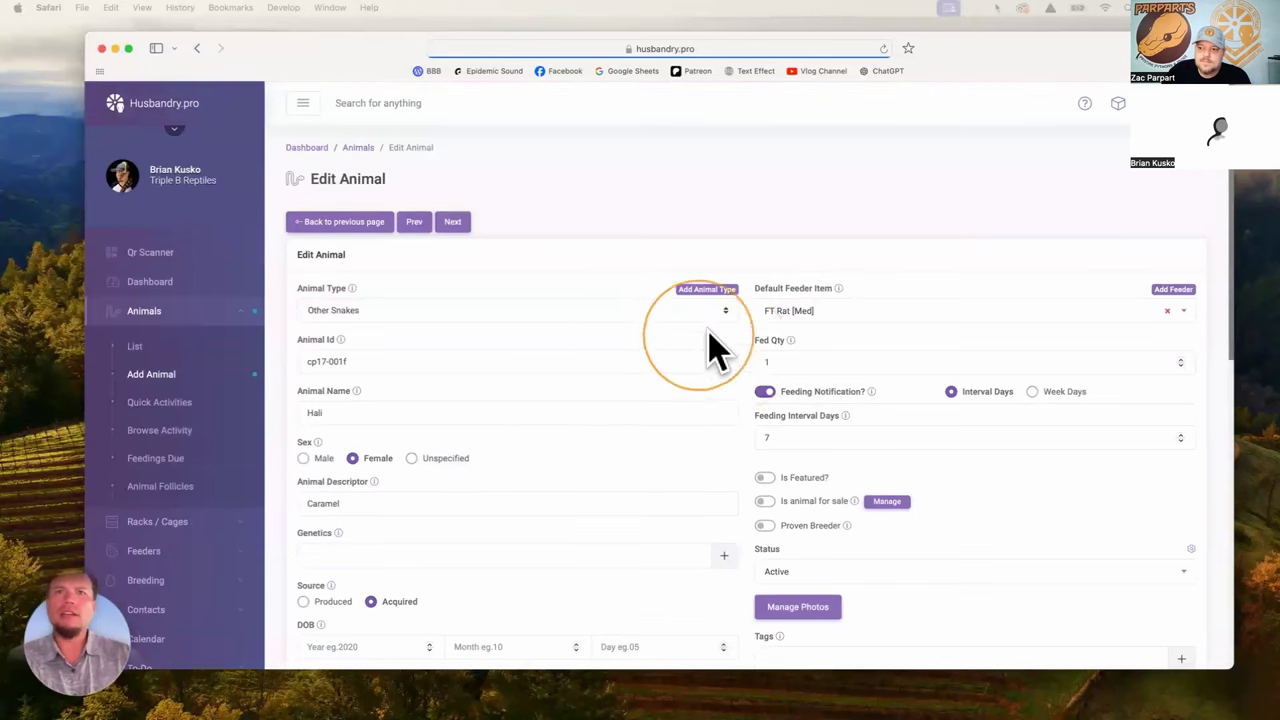
click(725, 320)
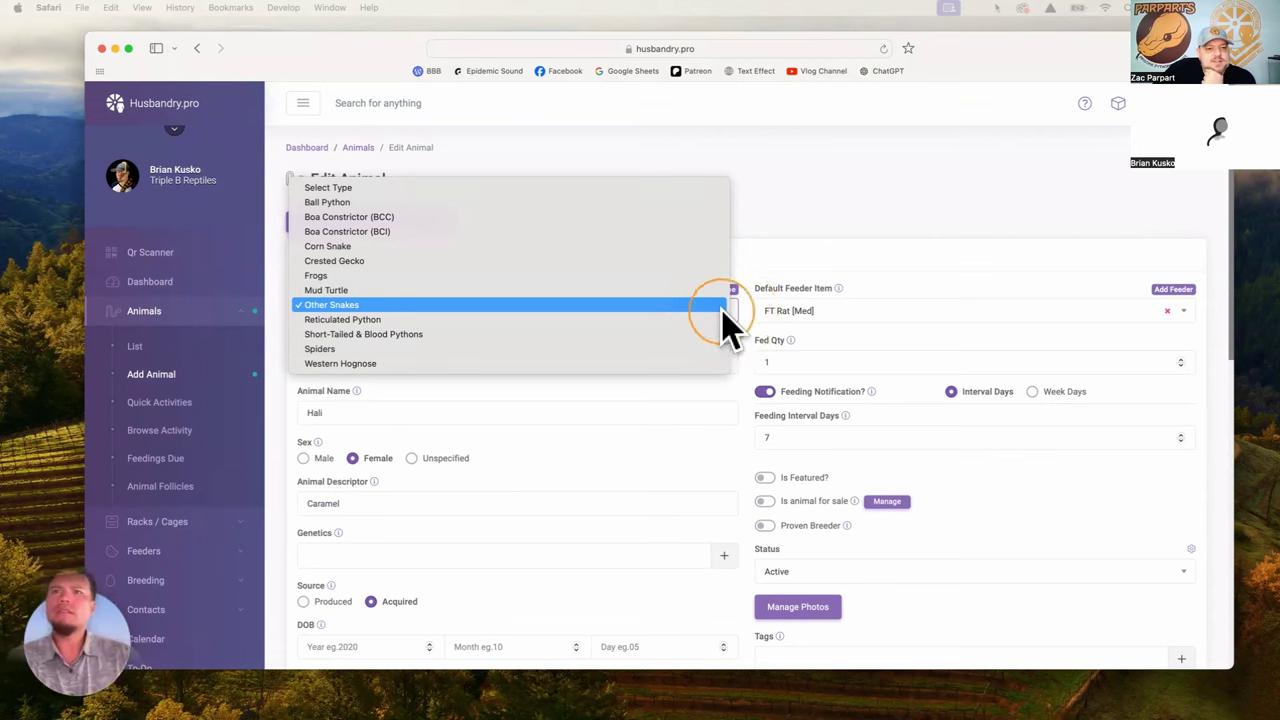
click(721, 303)
- Go from the animal's edit form to the Animal Settings page listing the animal groups
scroll(216, 475, down, 10)
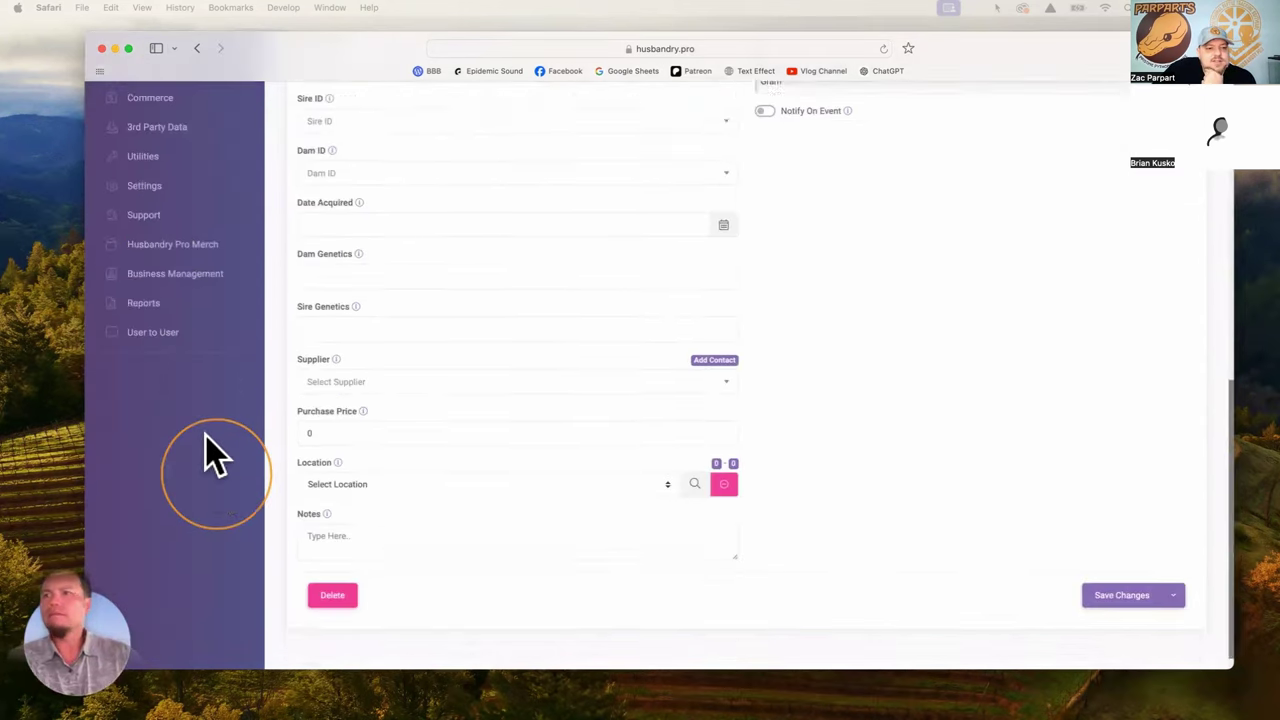
scroll(177, 251, up, 2)
click(169, 283)
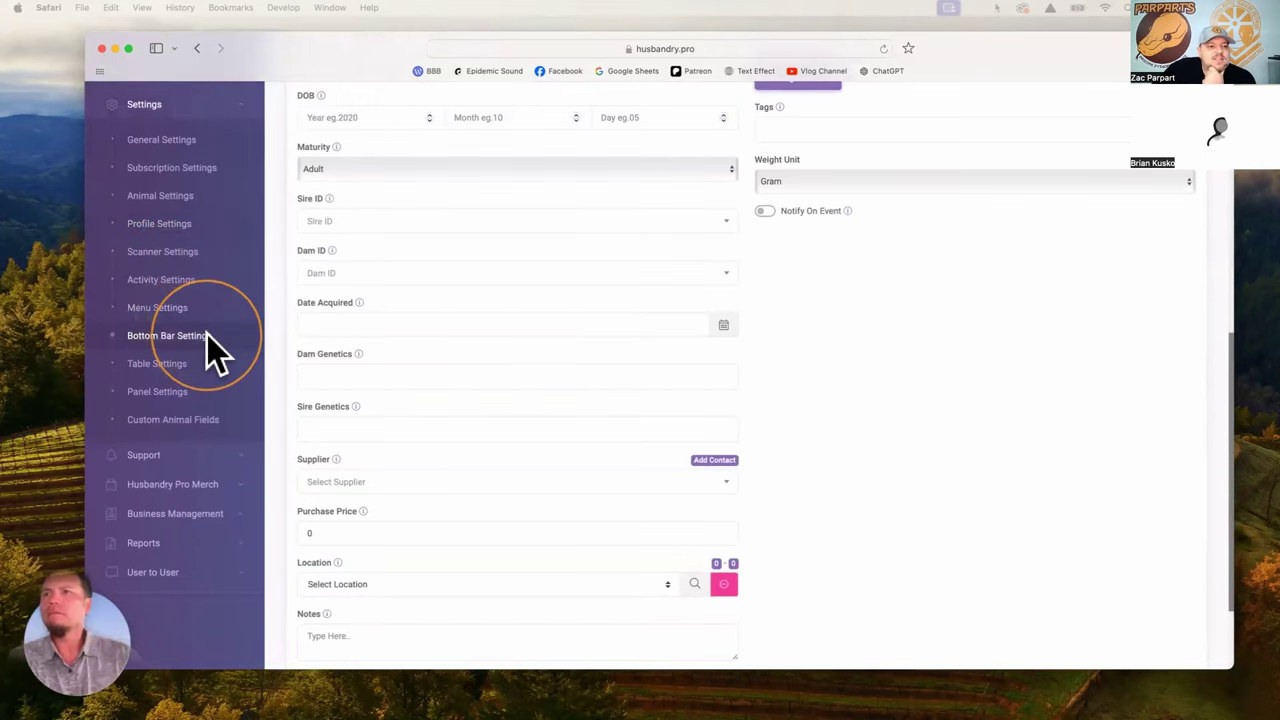
click(184, 194)
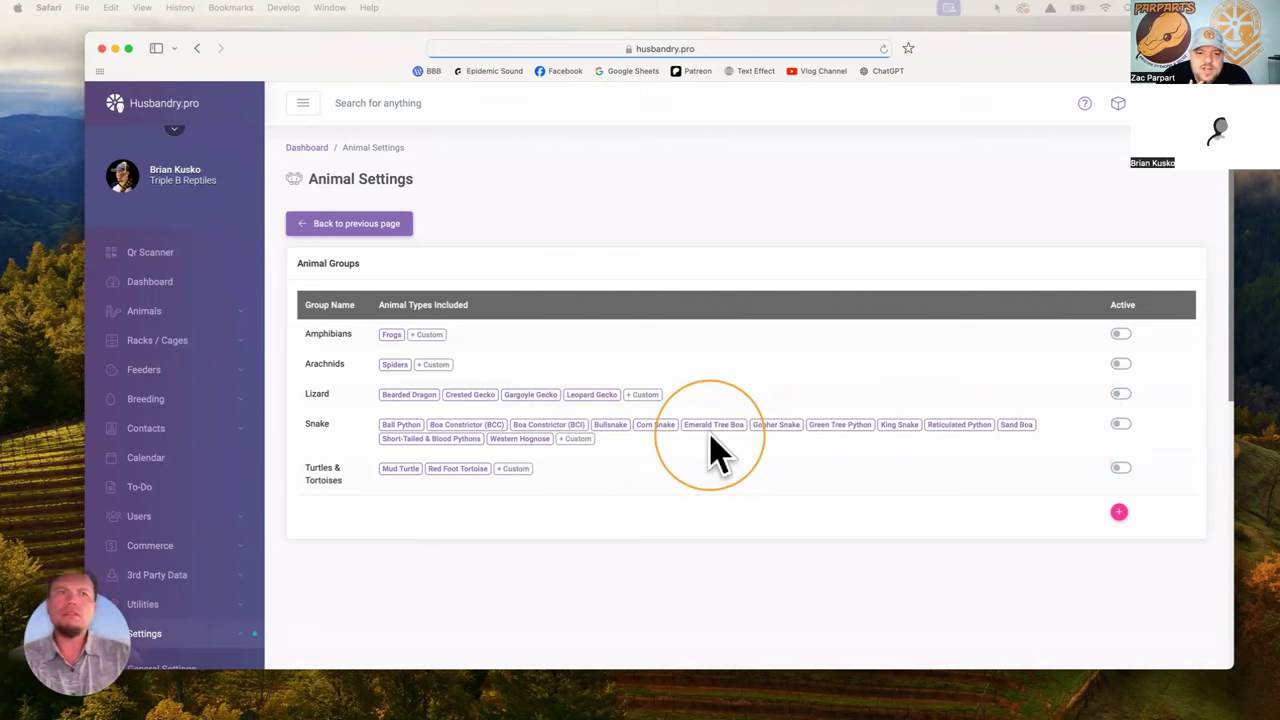
- Activate the Snake animal group and review its animal types with their genetics table, active-in-list and sort order options
click(1121, 424)
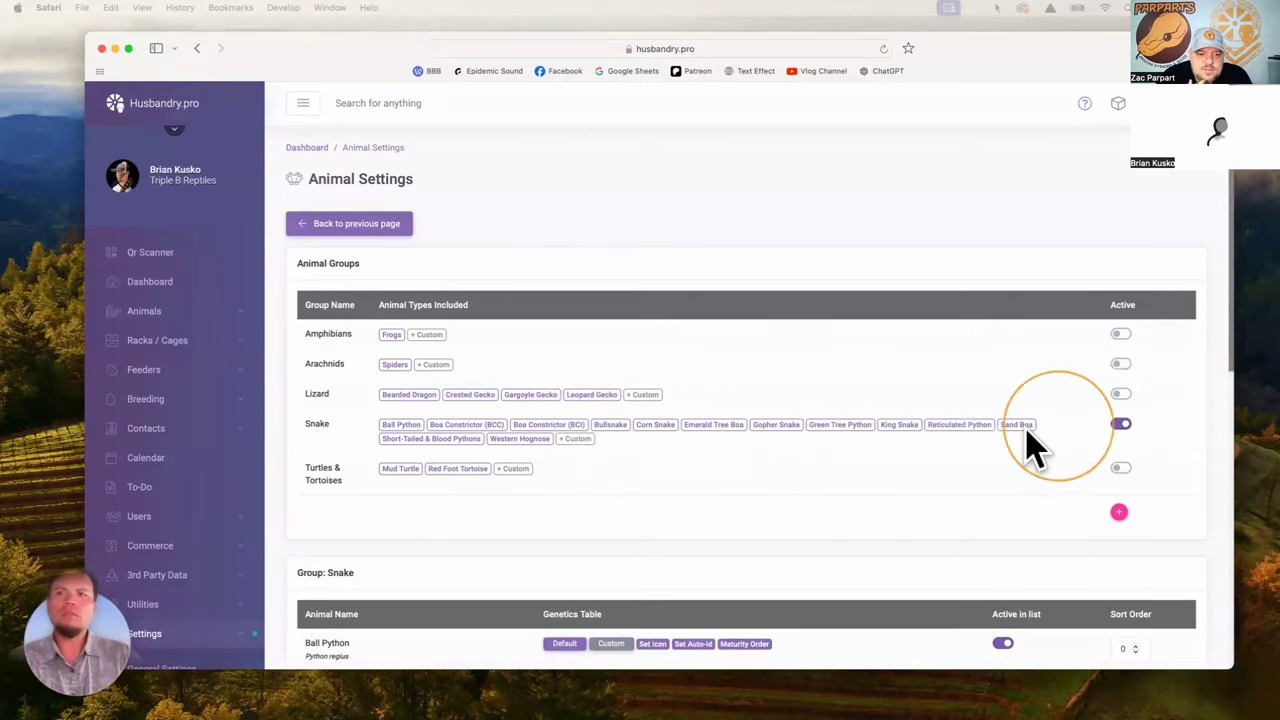
scroll(1000, 449, down, 8)
scroll(1003, 449, down, 3)
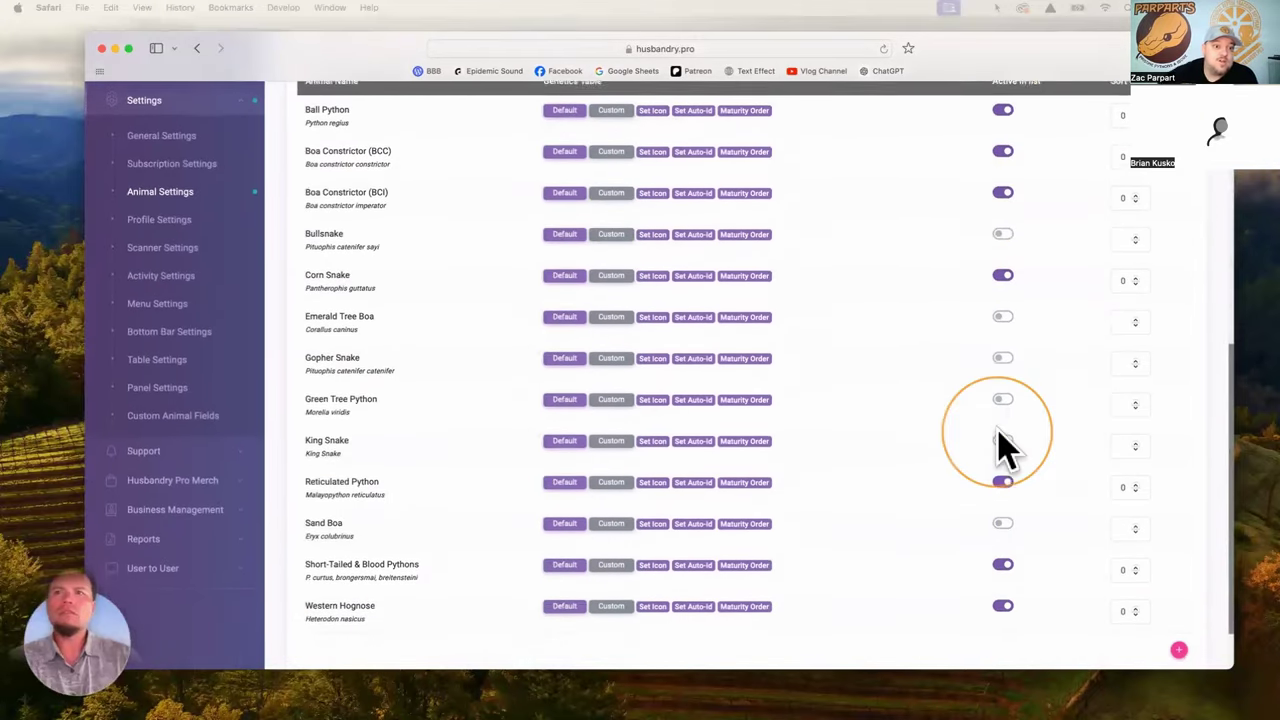
scroll(1003, 449, down, 2)
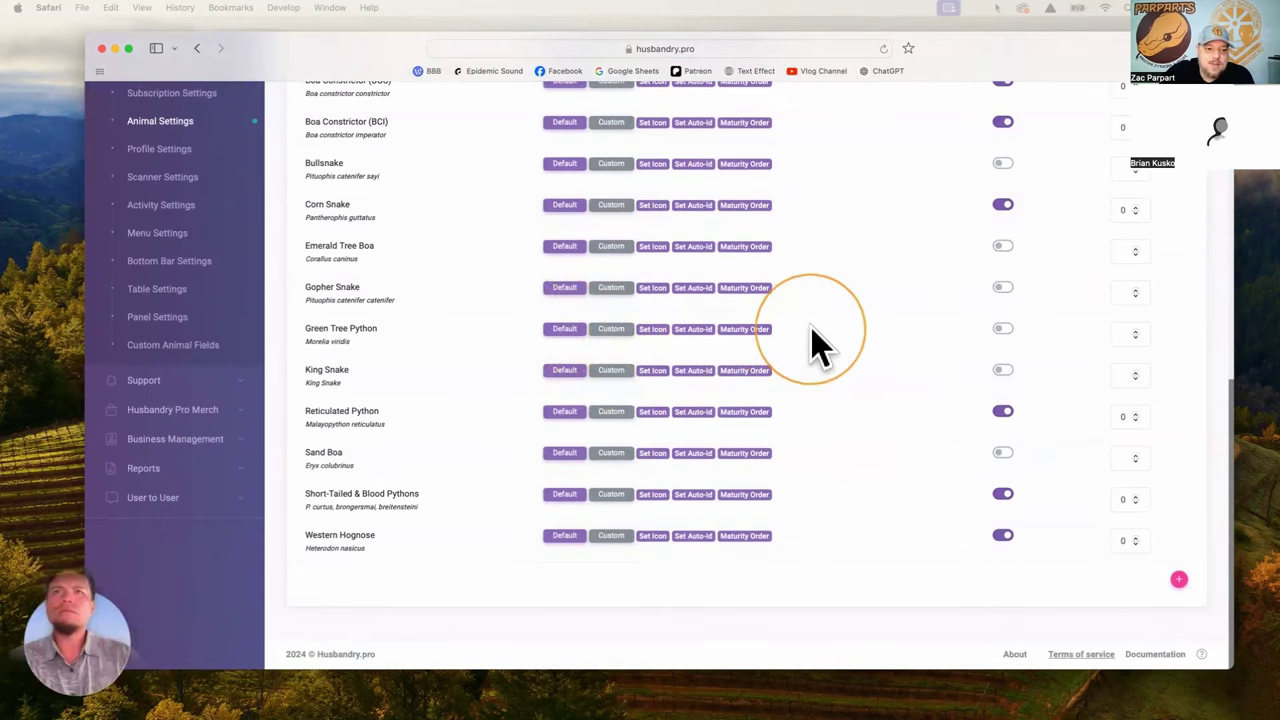
scroll(812, 345, up, 1)
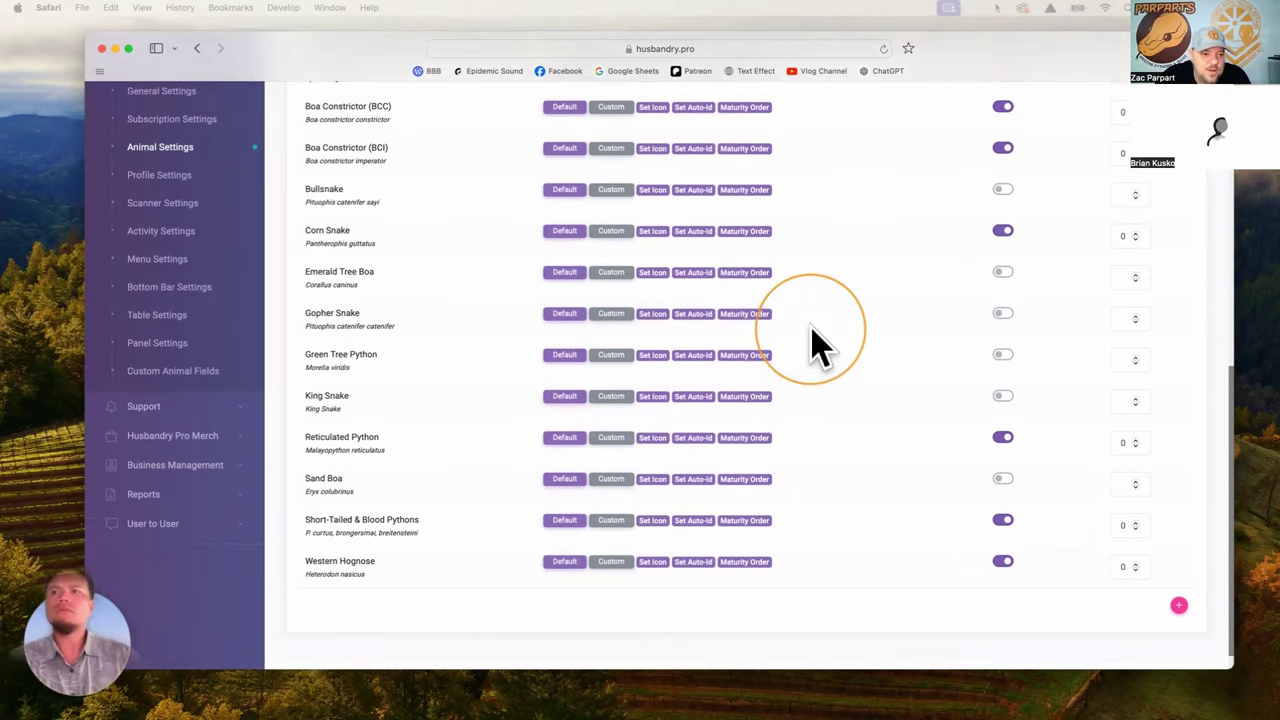
scroll(812, 345, down, 1)
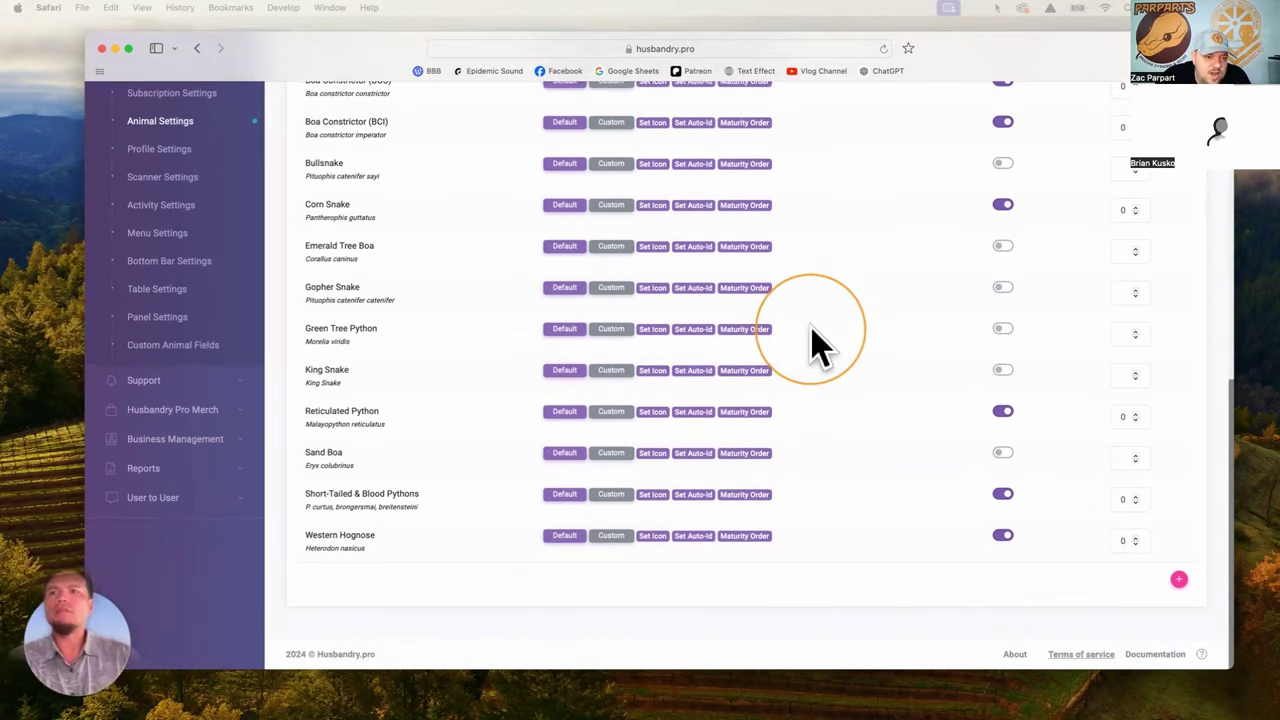
scroll(812, 345, up, 4)
scroll(812, 345, down, 2)
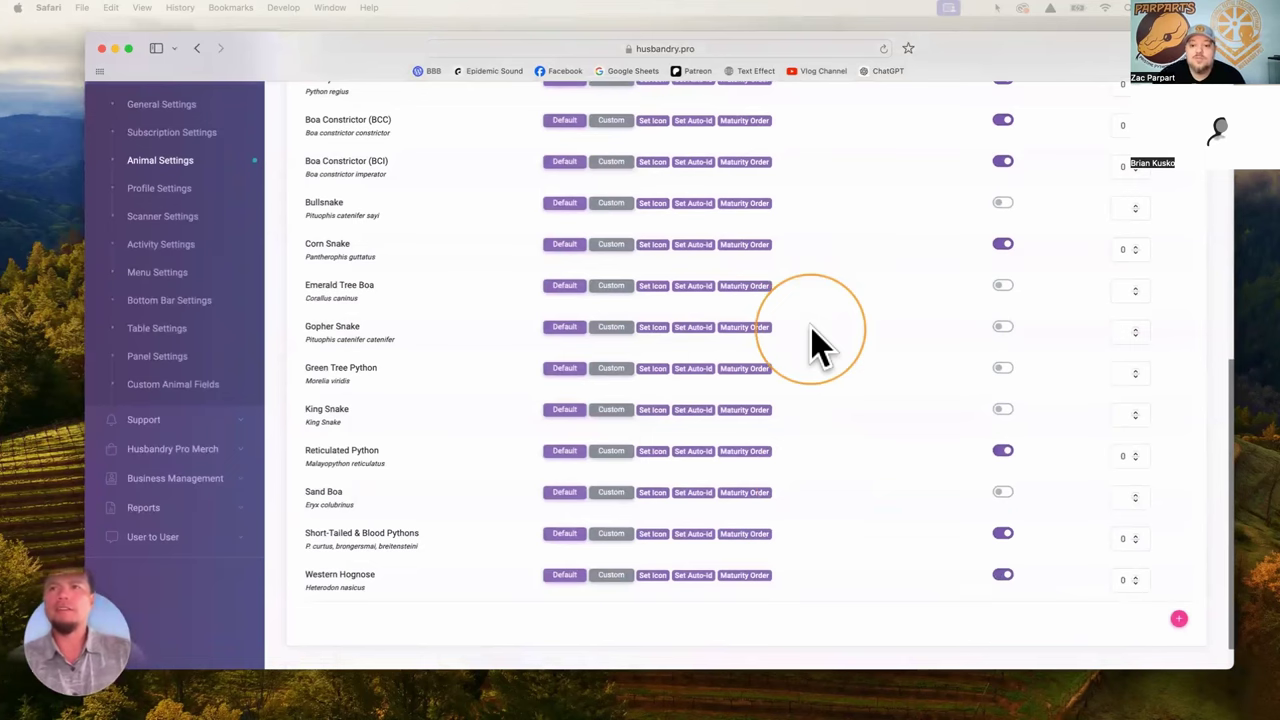
scroll(815, 347, down, 2)
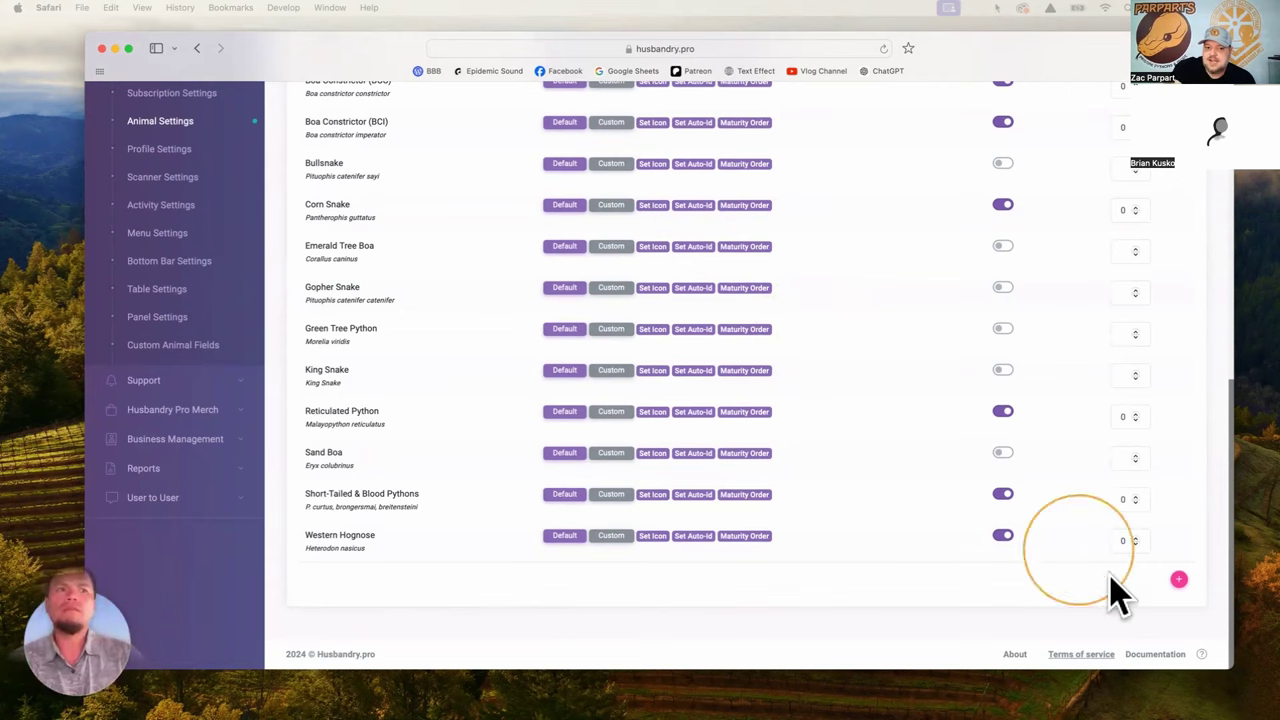
- View the fields for adding a custom animal type to the Snake group, and close the form without saving
click(1178, 580)
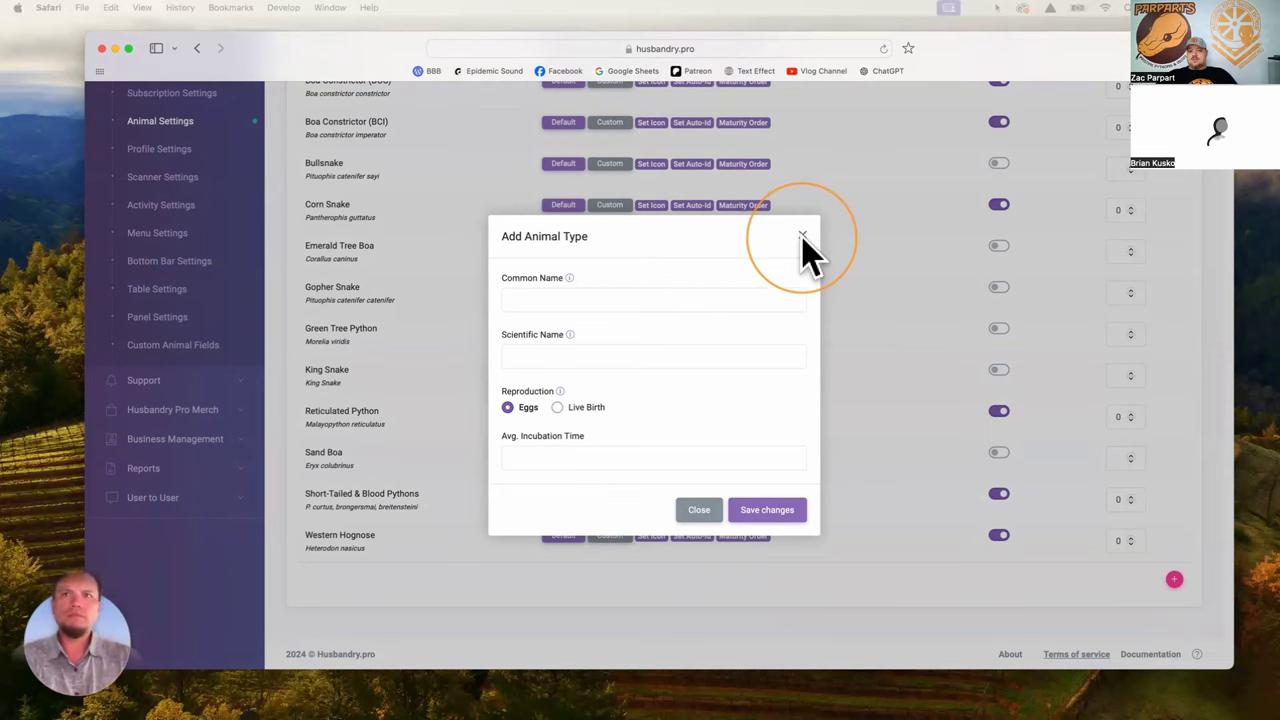
click(802, 237)
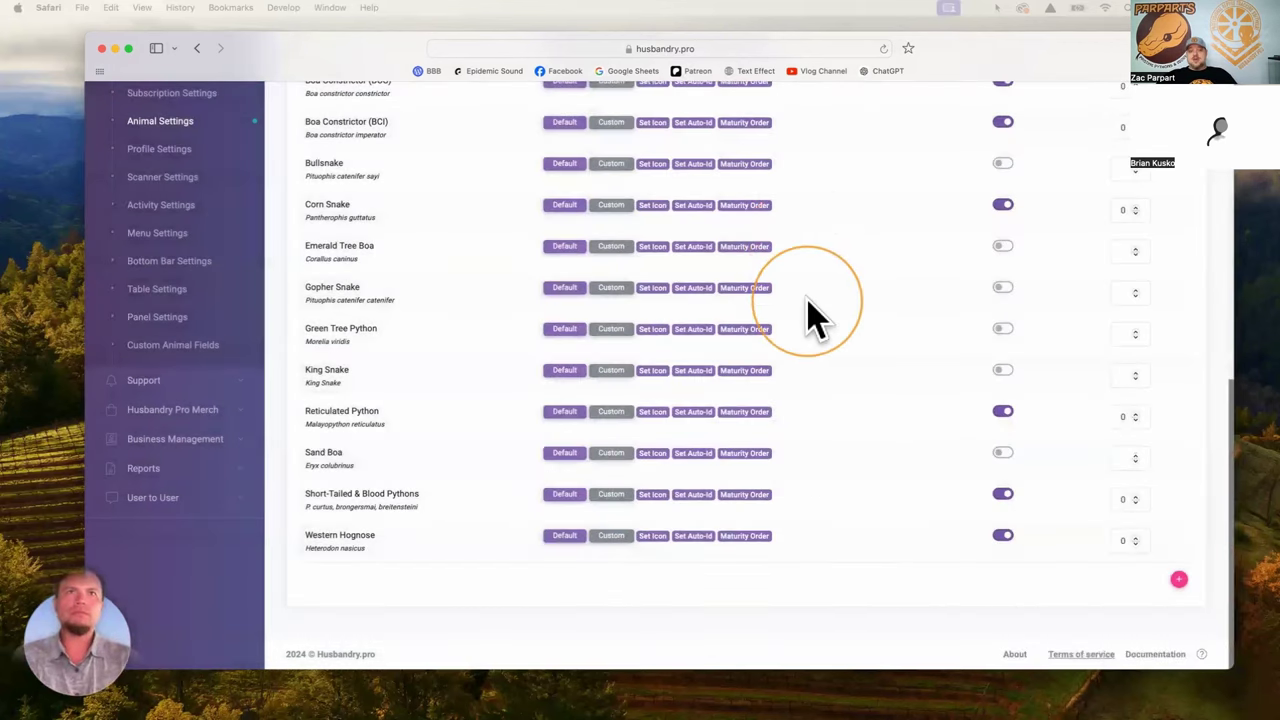
scroll(808, 318, up, 15)
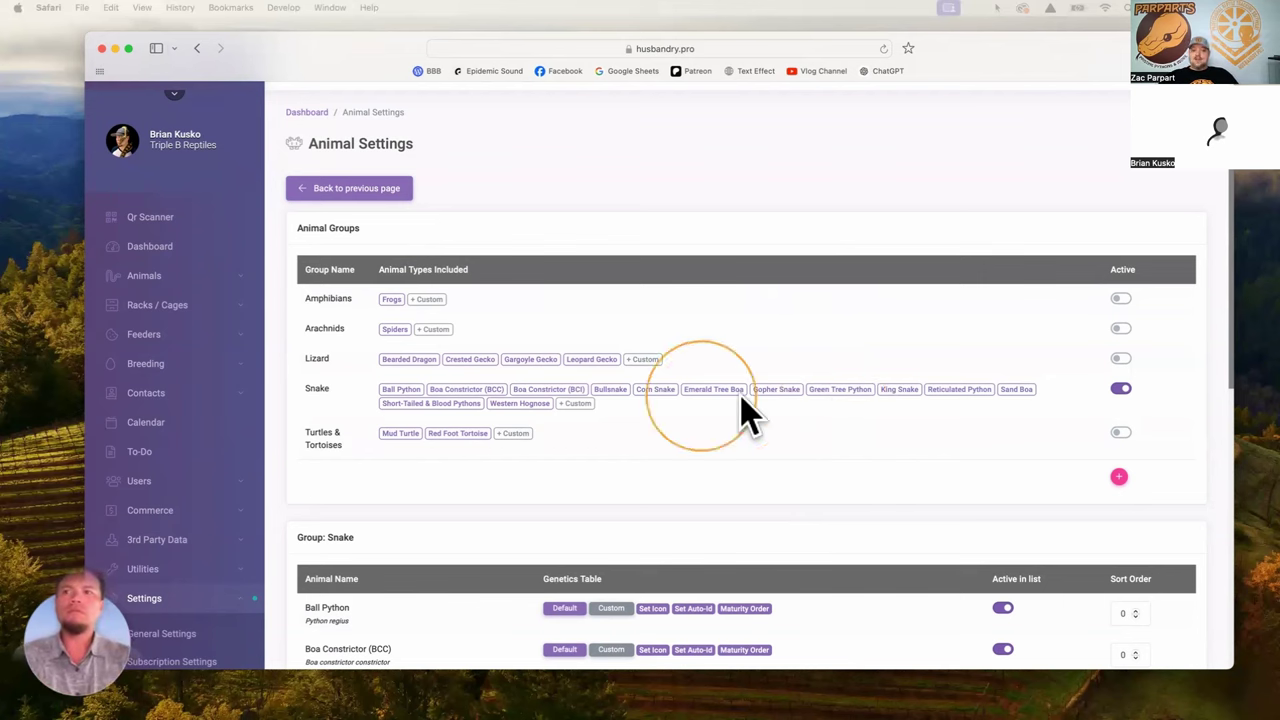
- Go back to General Settings and look through its options, from the feeding notifications to the breeding plan and decimal number settings
scroll(210, 480, down, 5)
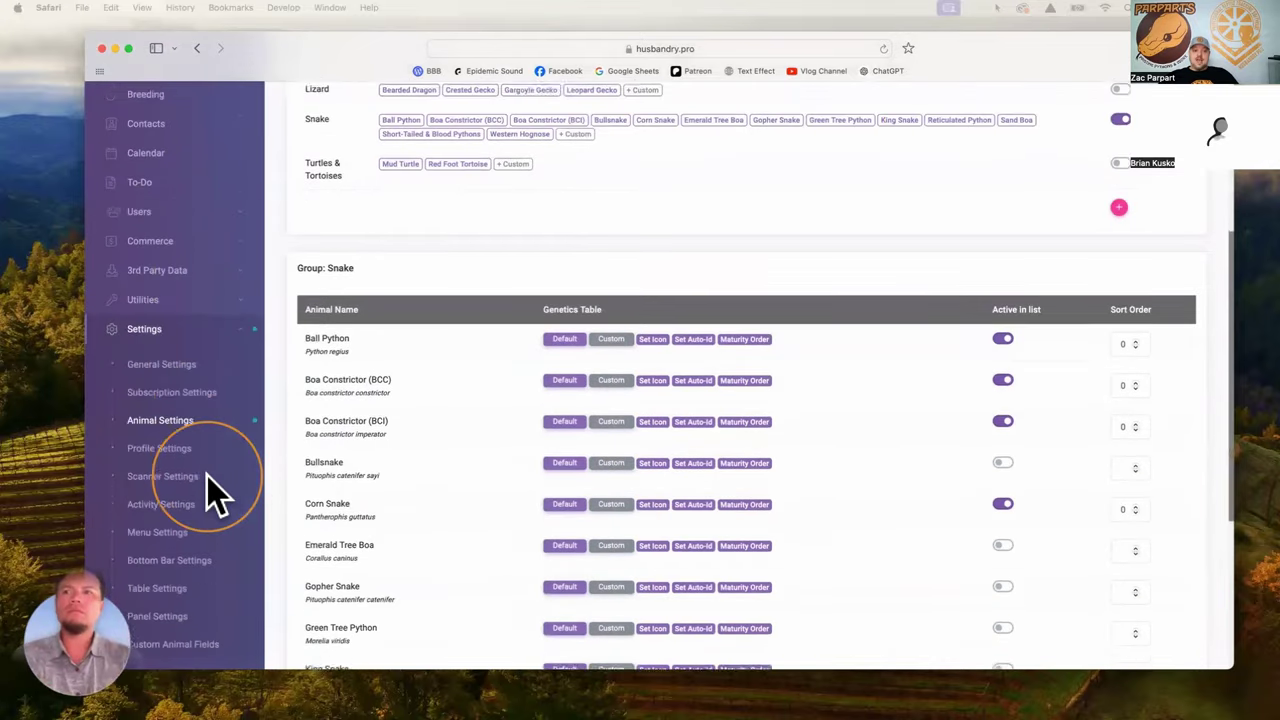
scroll(208, 478, down, 1)
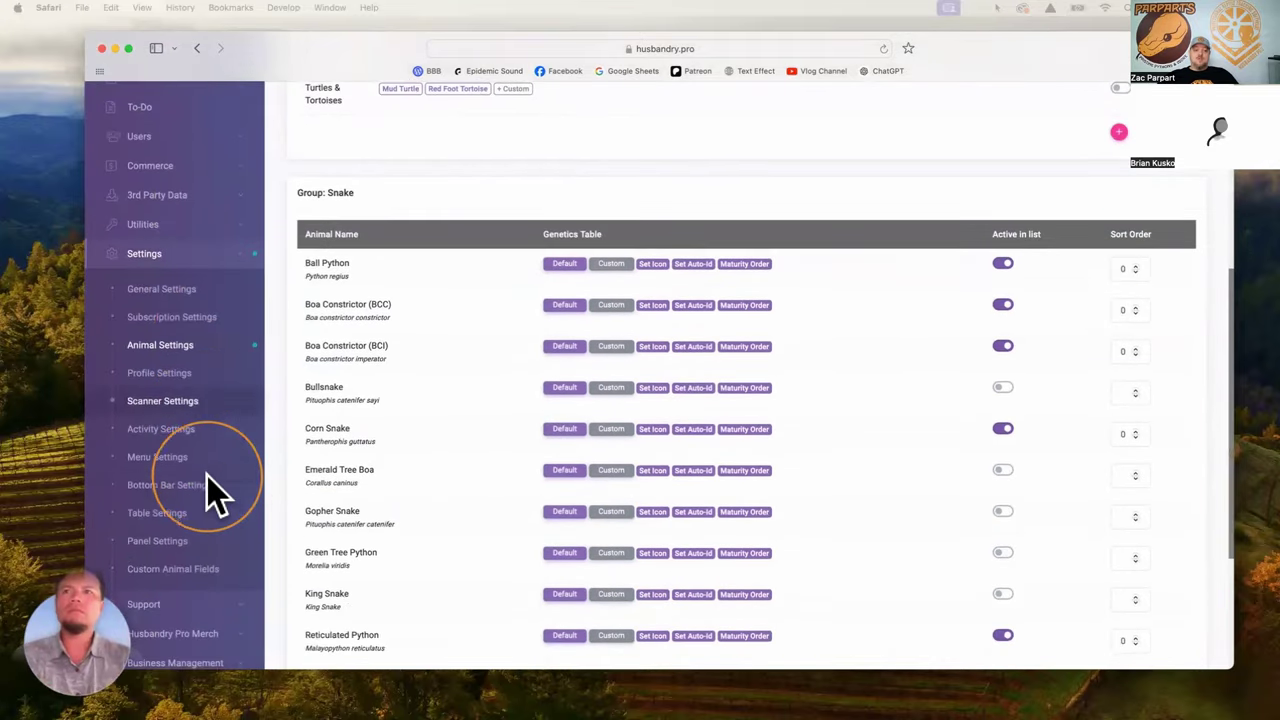
click(169, 291)
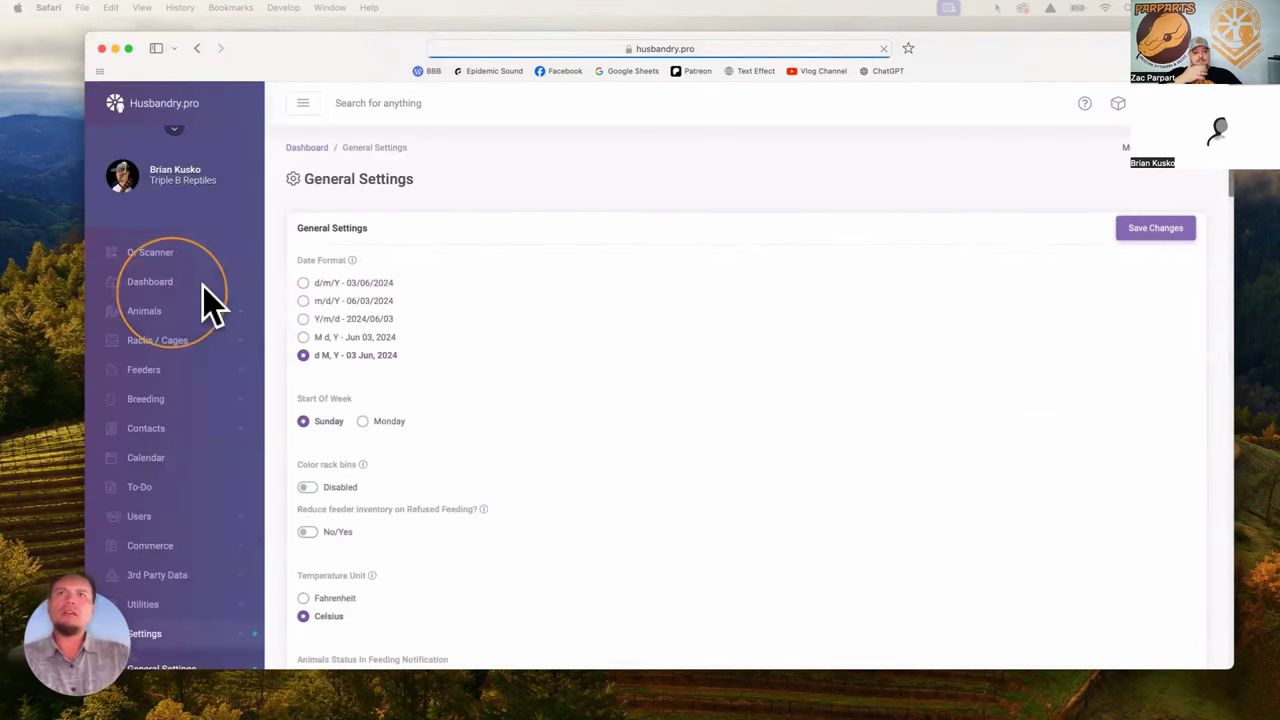
scroll(449, 380, down, 5)
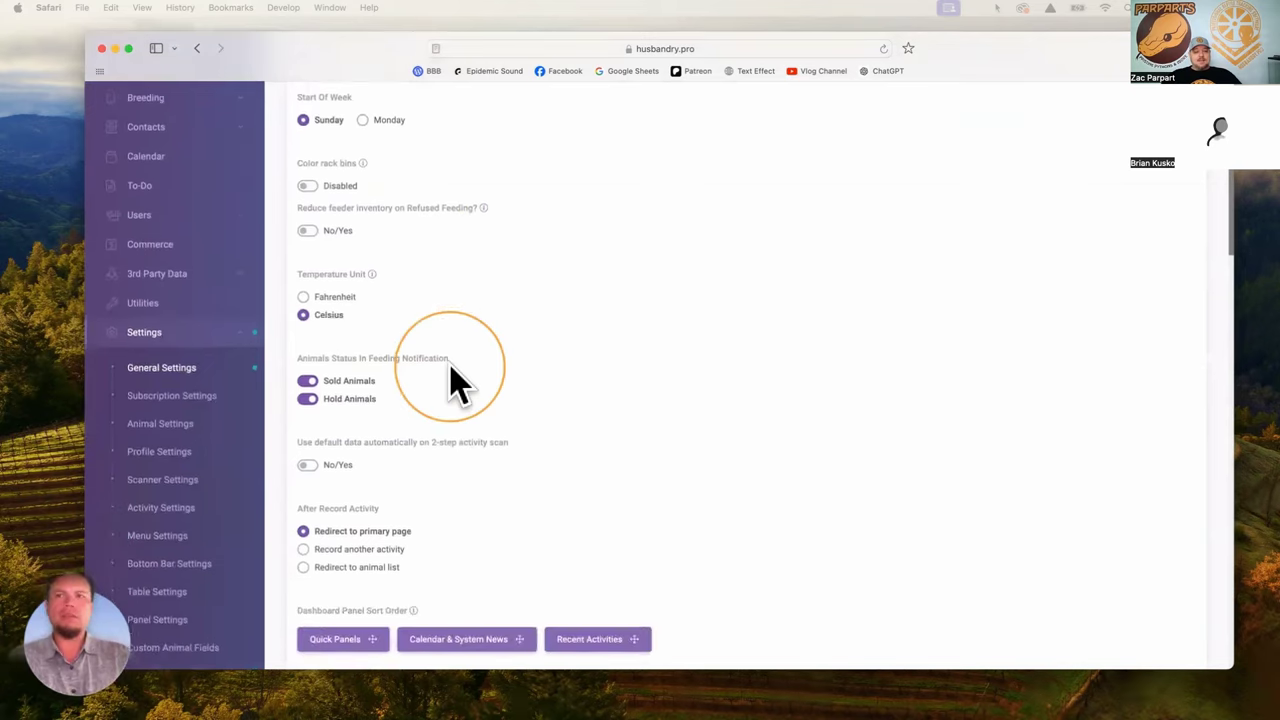
scroll(449, 380, down, 8)
scroll(449, 380, down, 7)
scroll(449, 380, down, 3)
scroll(449, 380, up, 16)
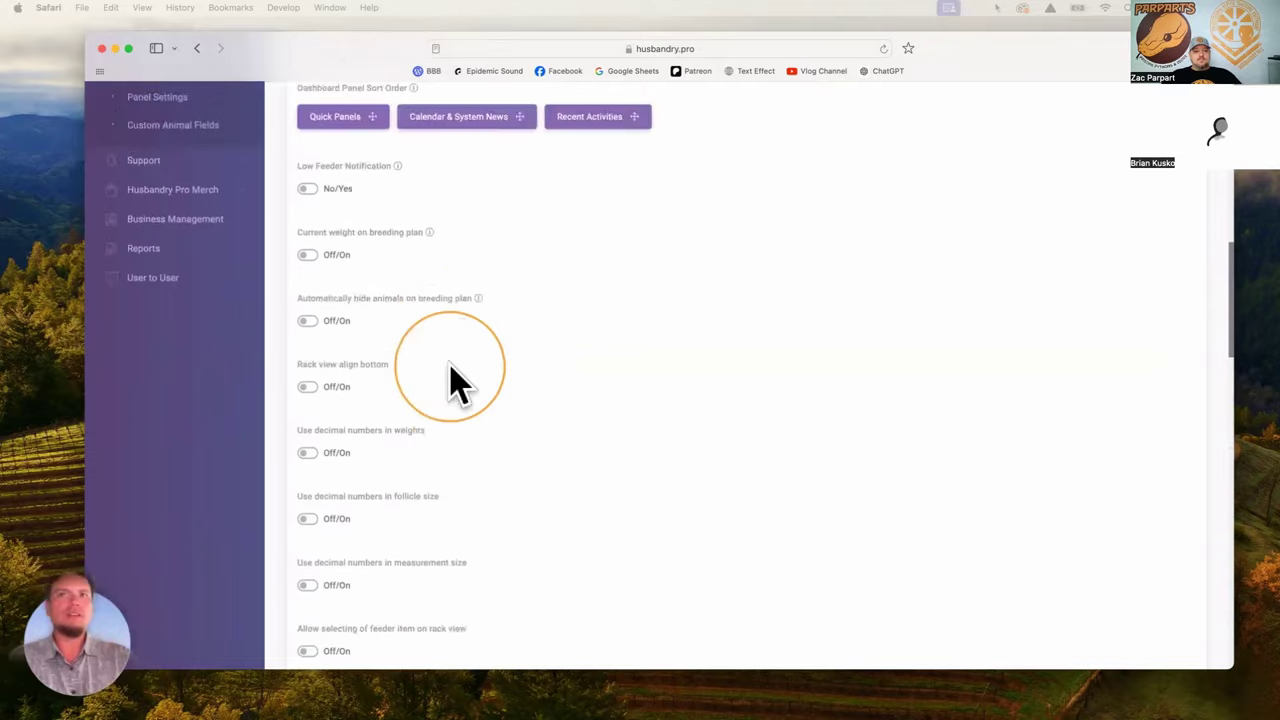